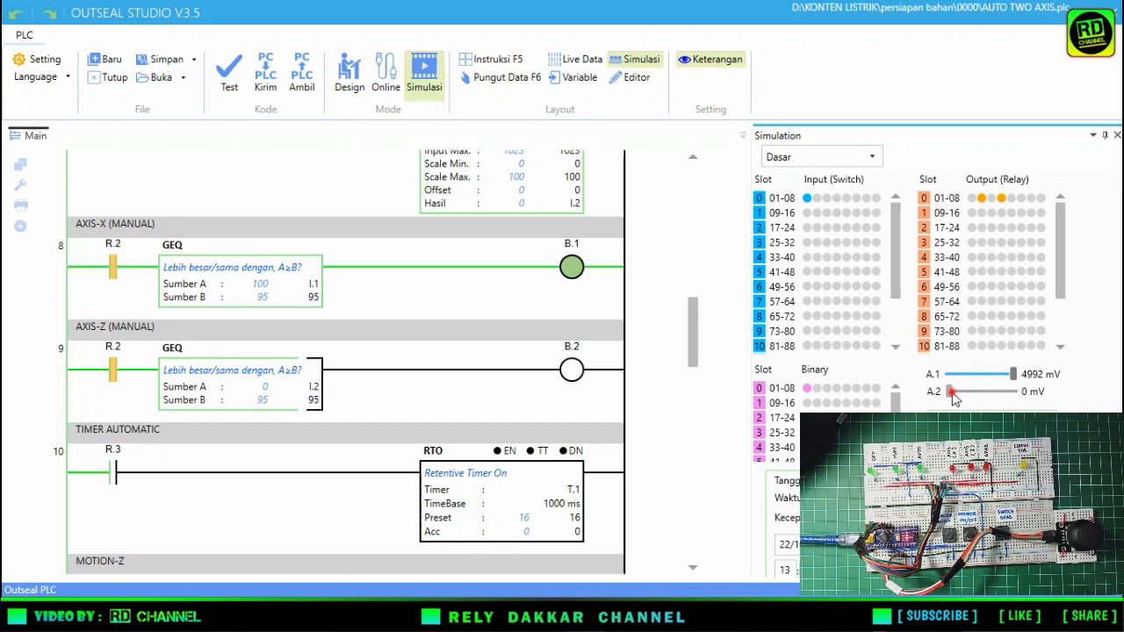
Simulate with analog input A.2 at maximum and toggle input switch S.1 to advance the selector to automatic, then return to design mode
left_click_drag(955, 400, 1039, 399)
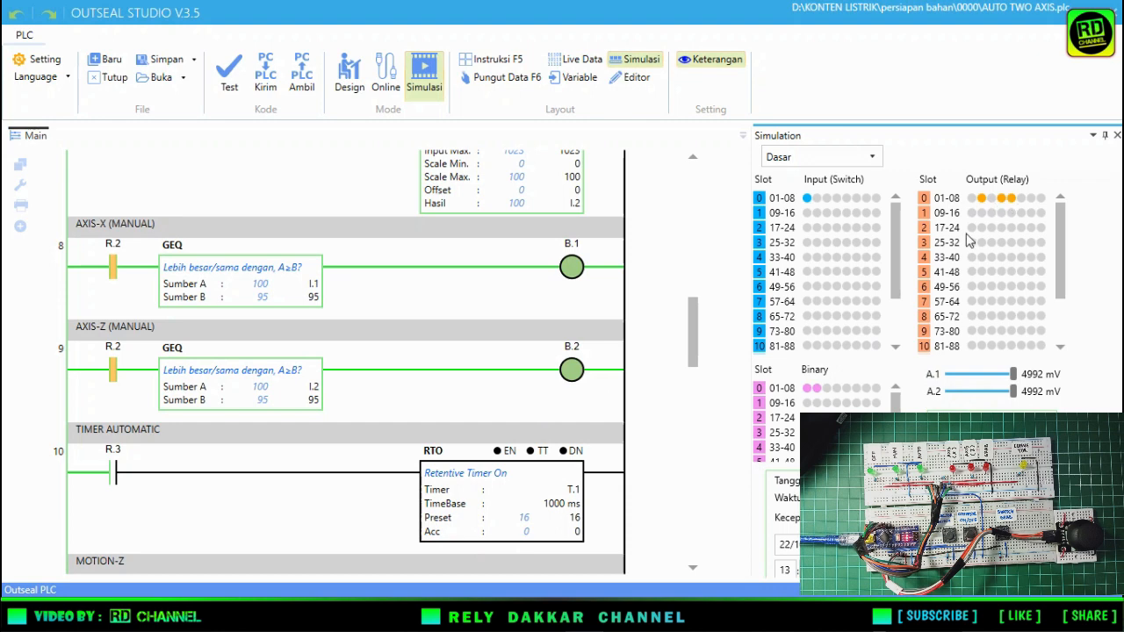
left_click(806, 200)
left_click(805, 201)
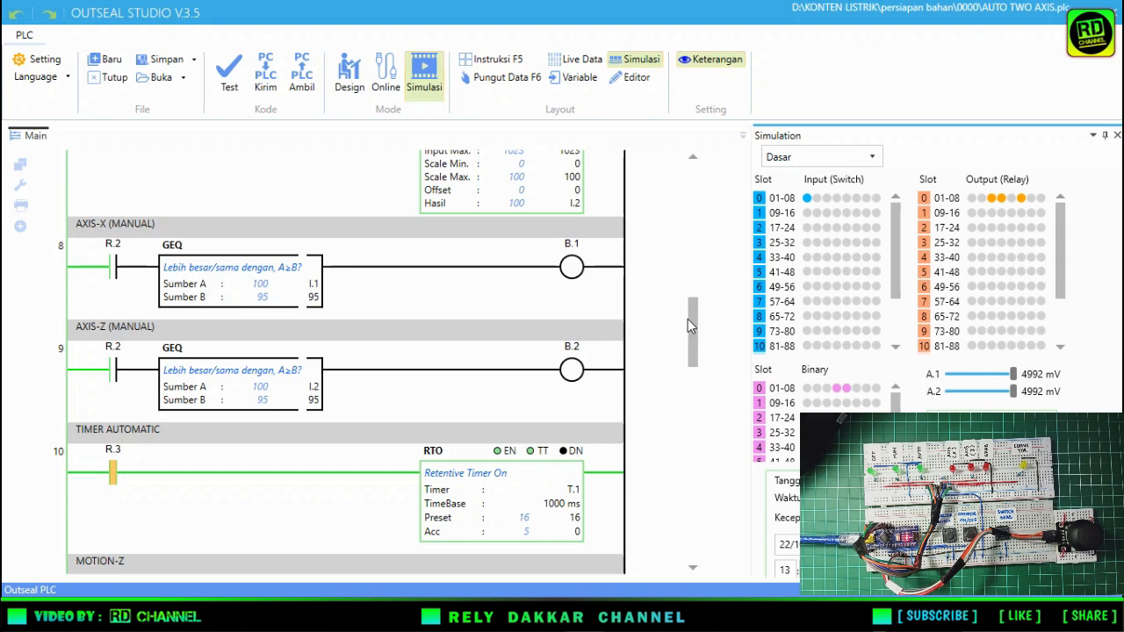
left_click_drag(694, 324, 694, 158)
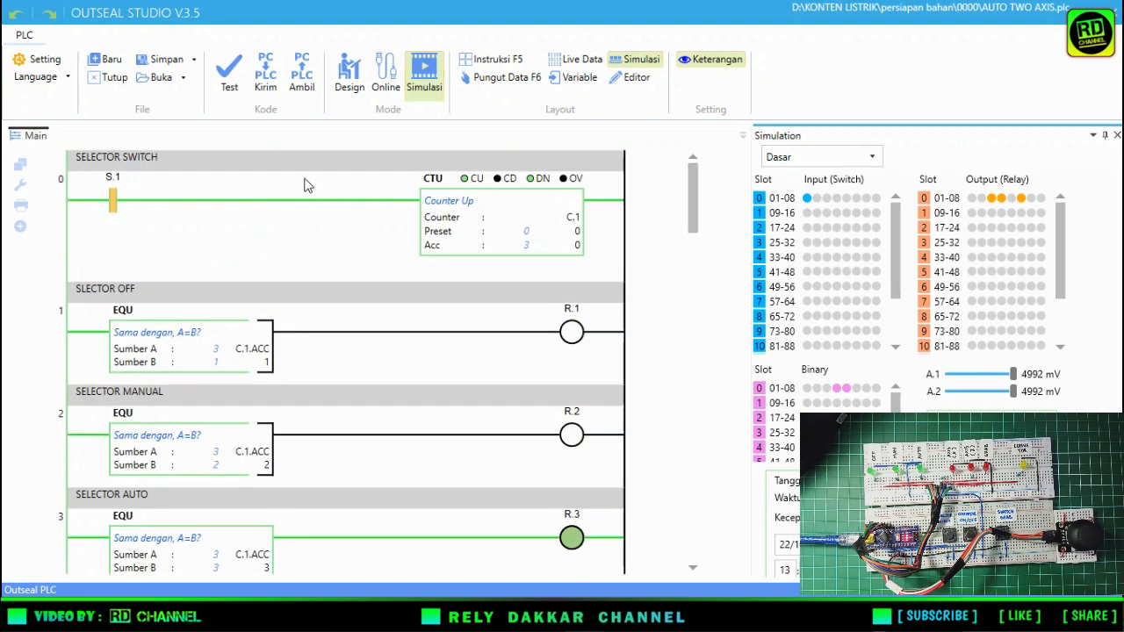
left_click(347, 76)
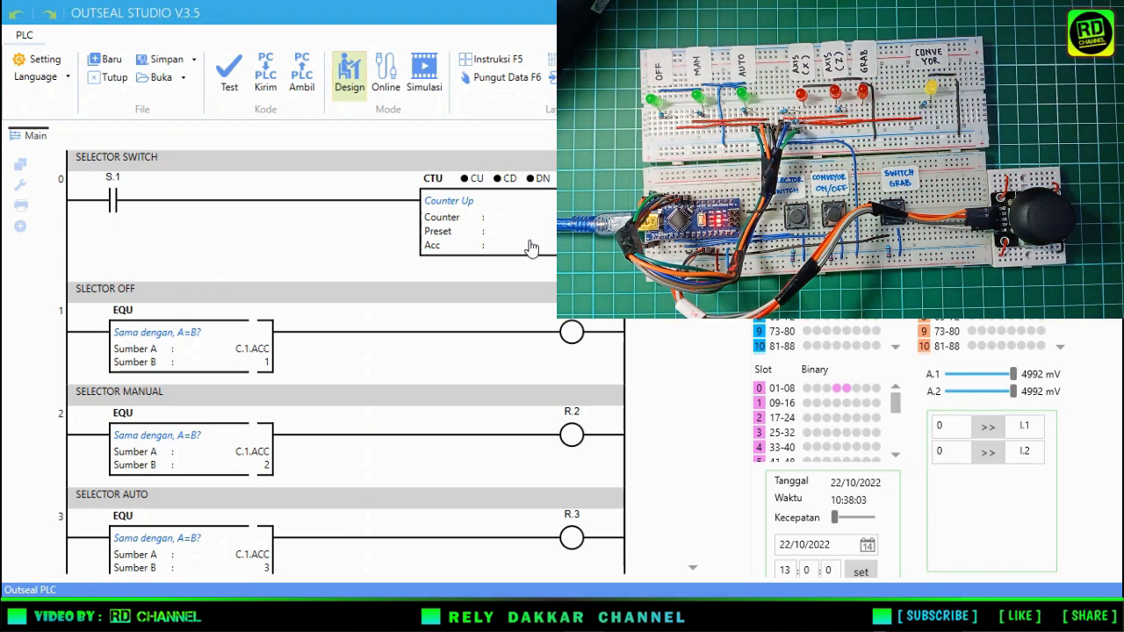
Set the project's communication port to COM5 and its hardware to Nano V5 in the hardware settings
left_click(55, 62)
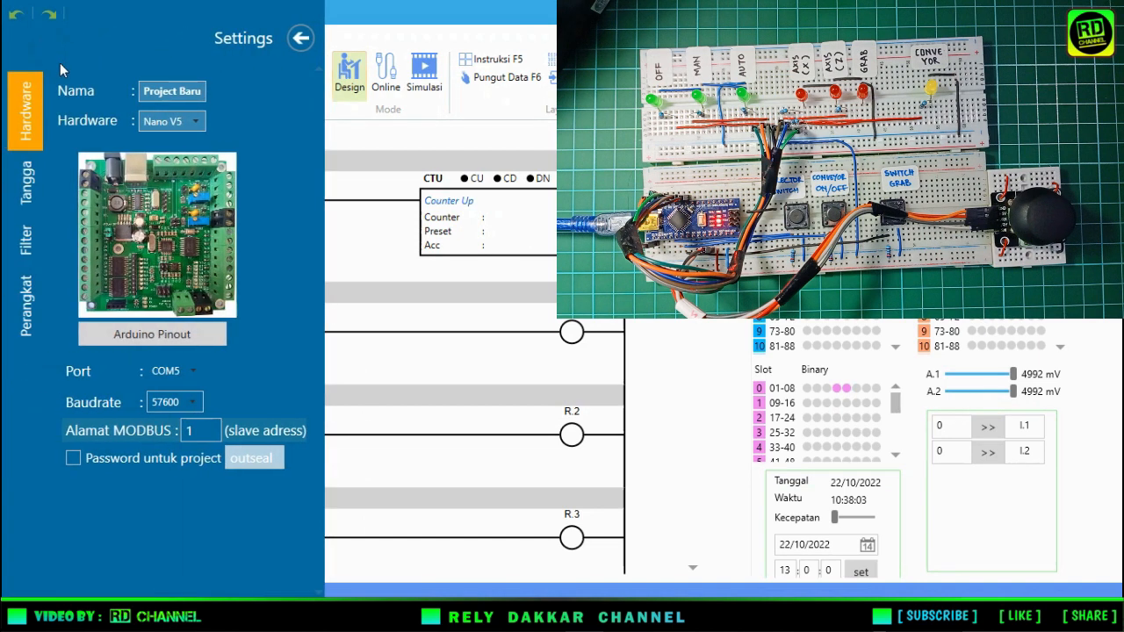
left_click(194, 370)
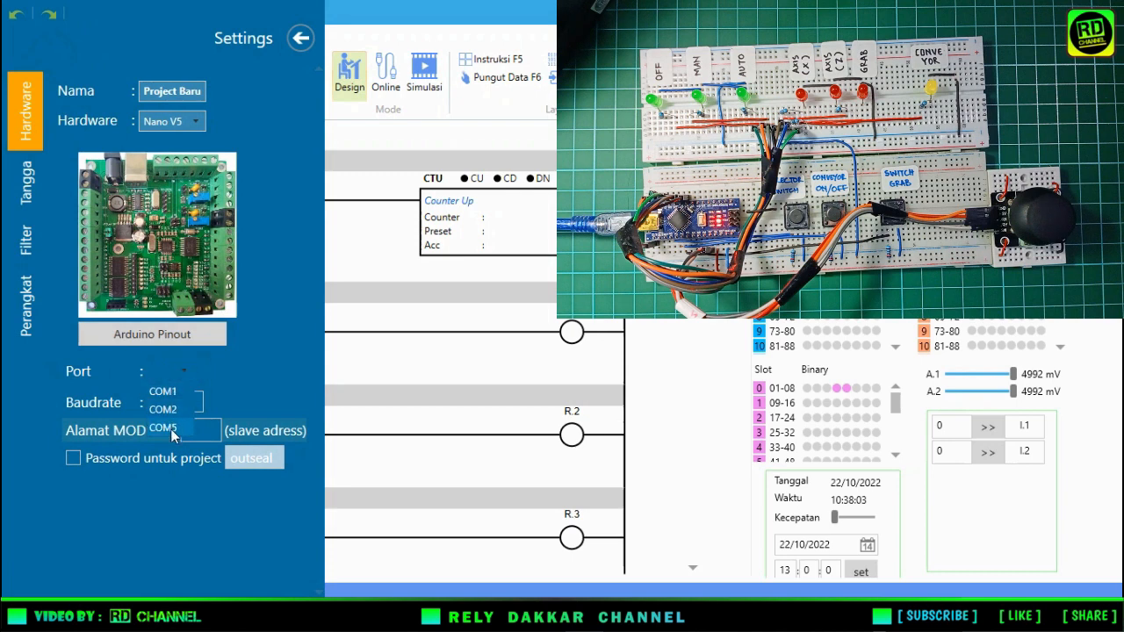
left_click(167, 429)
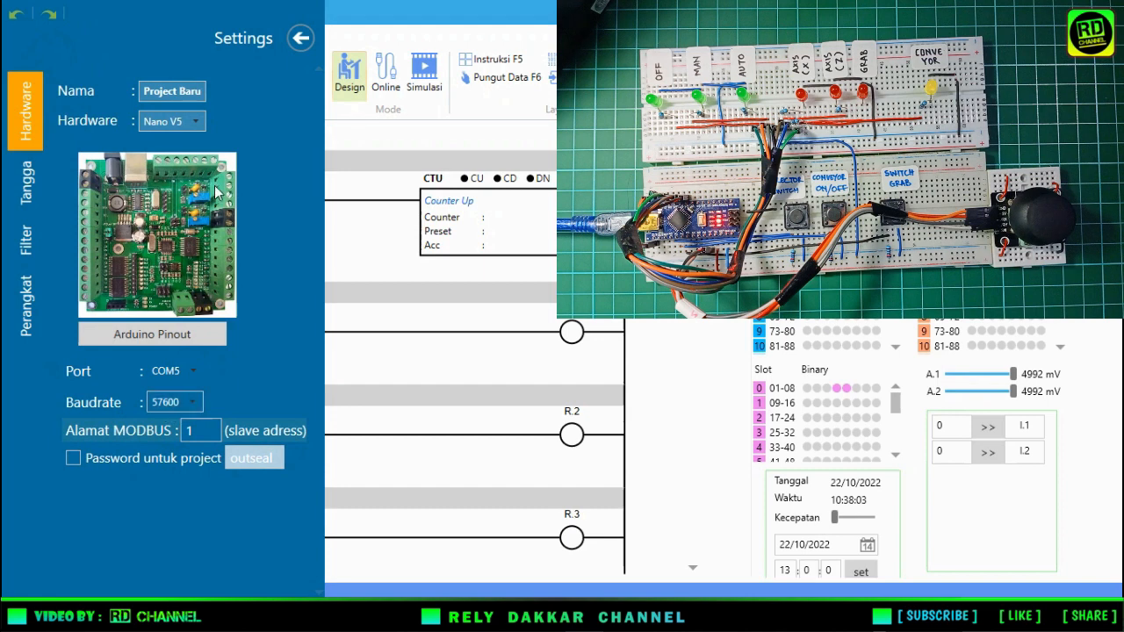
left_click(187, 121)
left_click(183, 181)
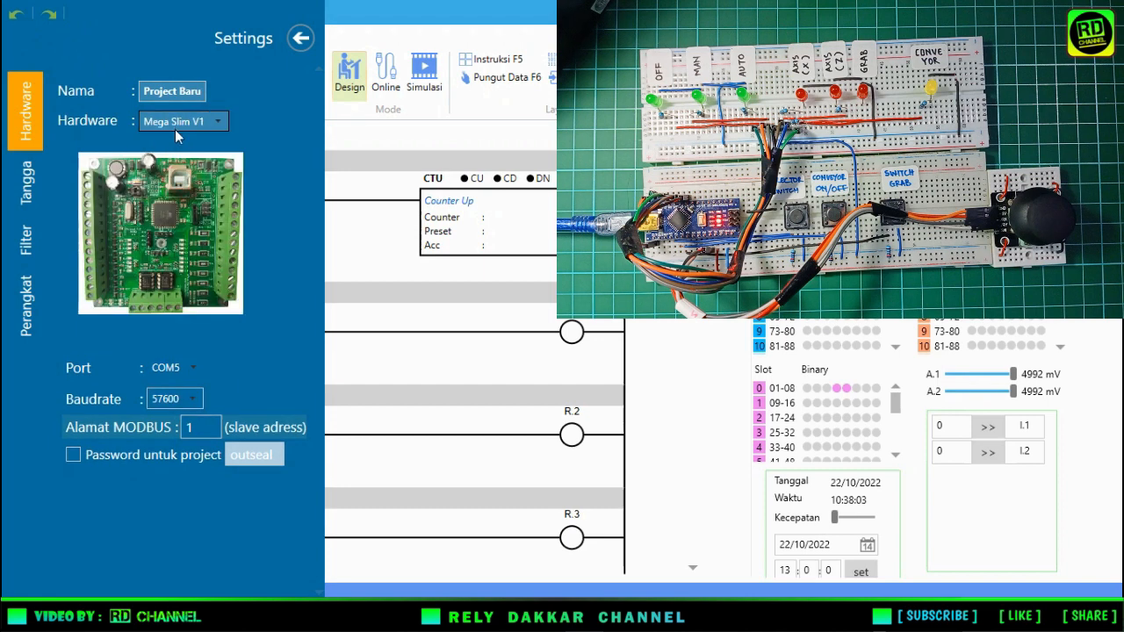
left_click(175, 126)
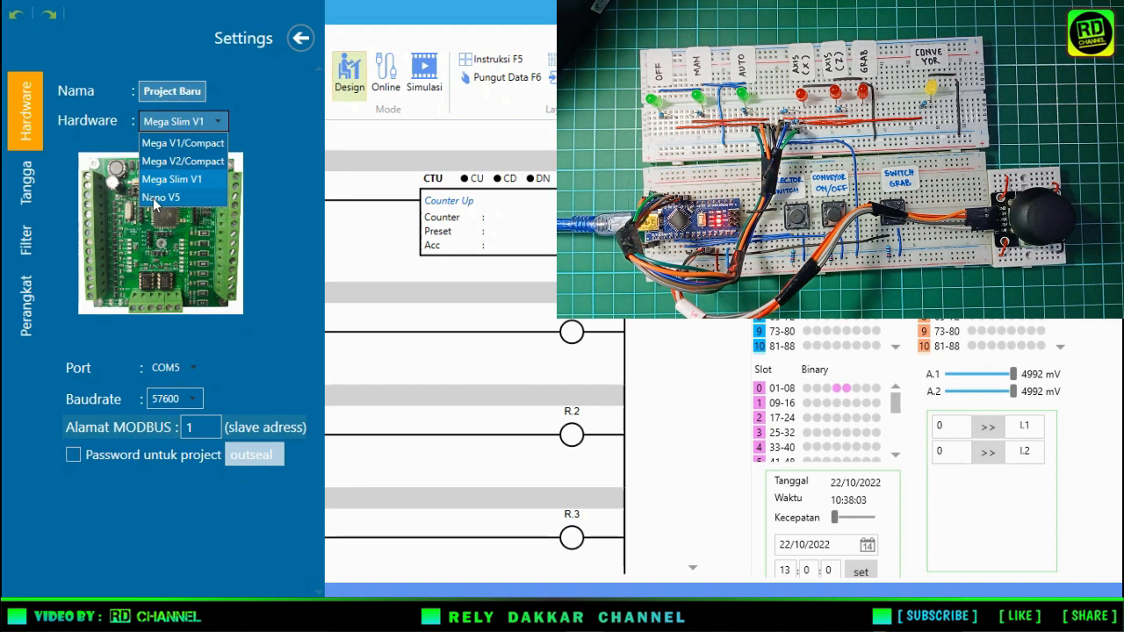
left_click(156, 199)
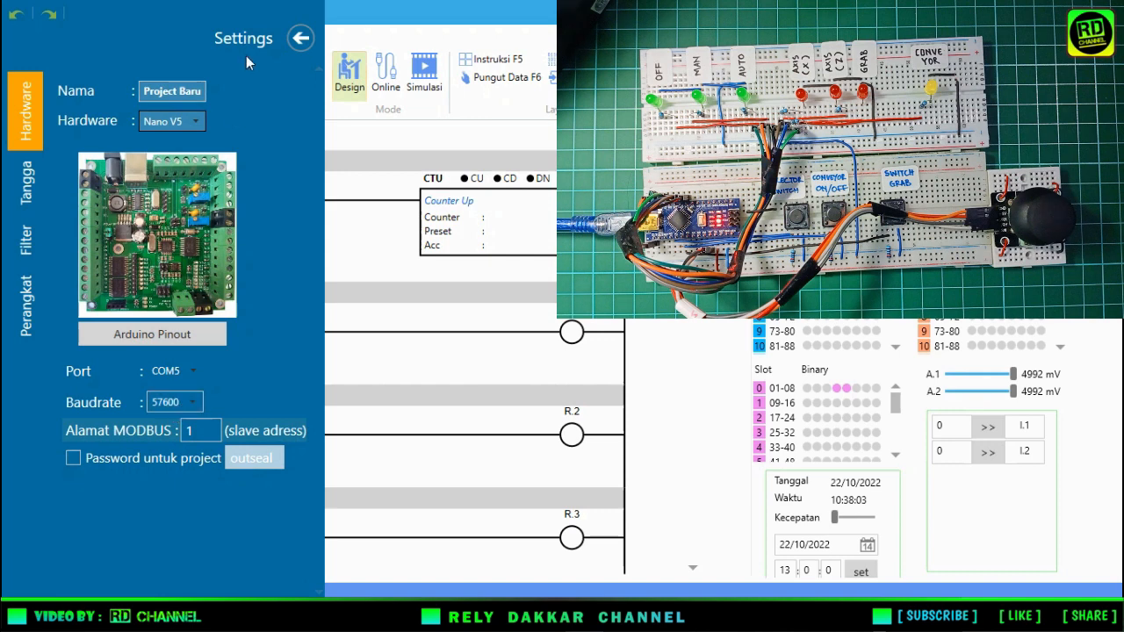
left_click(300, 37)
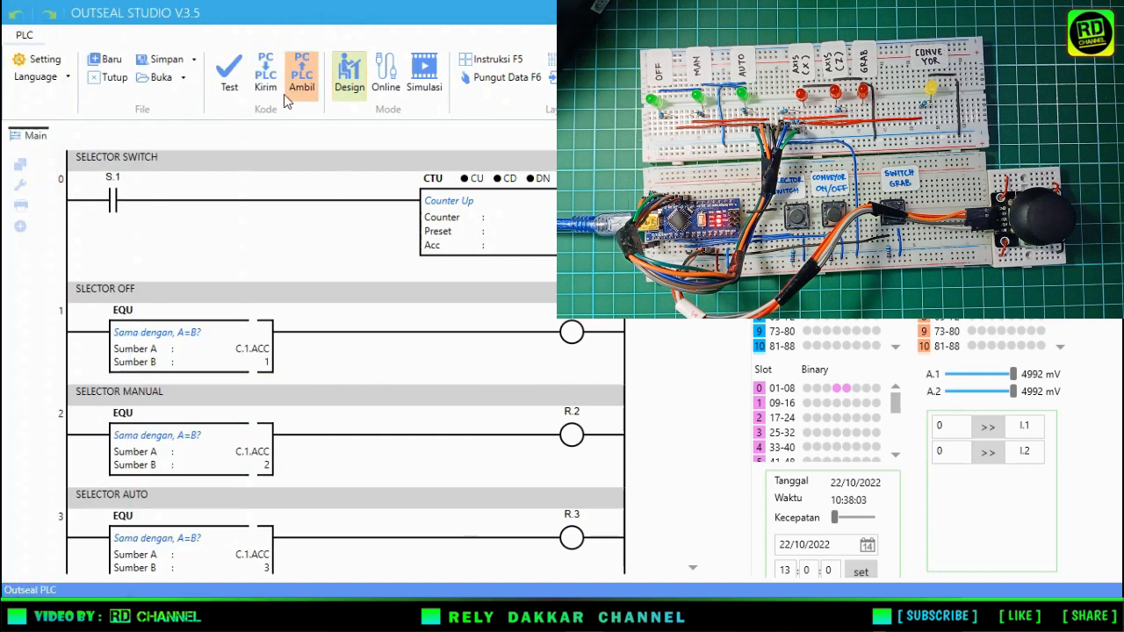
Upload the ladder program to the PLC and dismiss the upload message
left_click(262, 80)
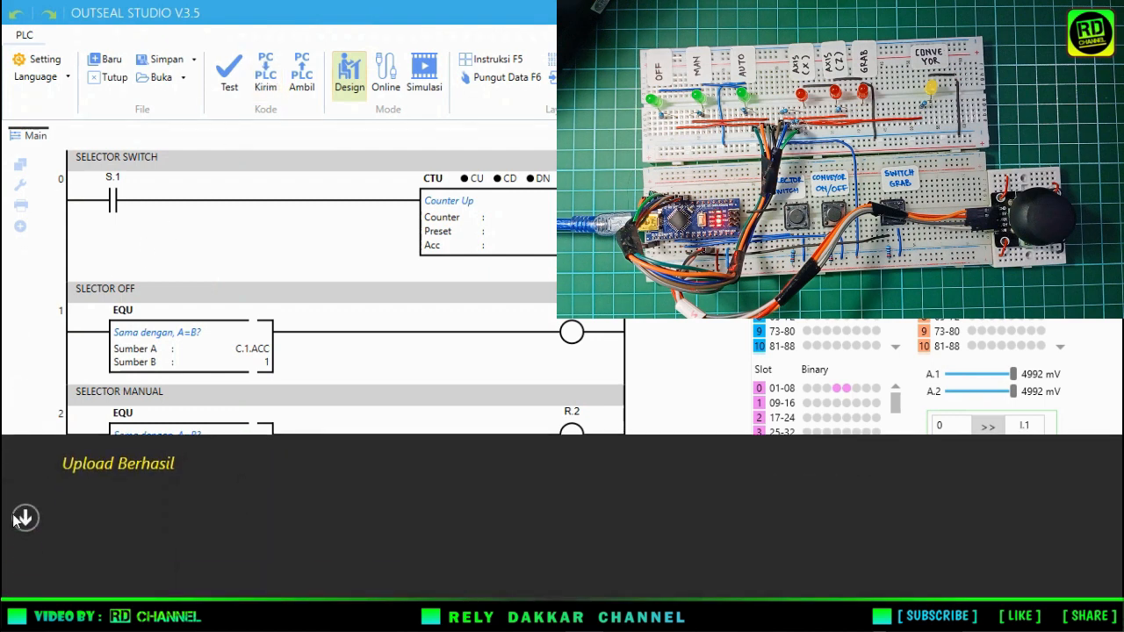
left_click(27, 520)
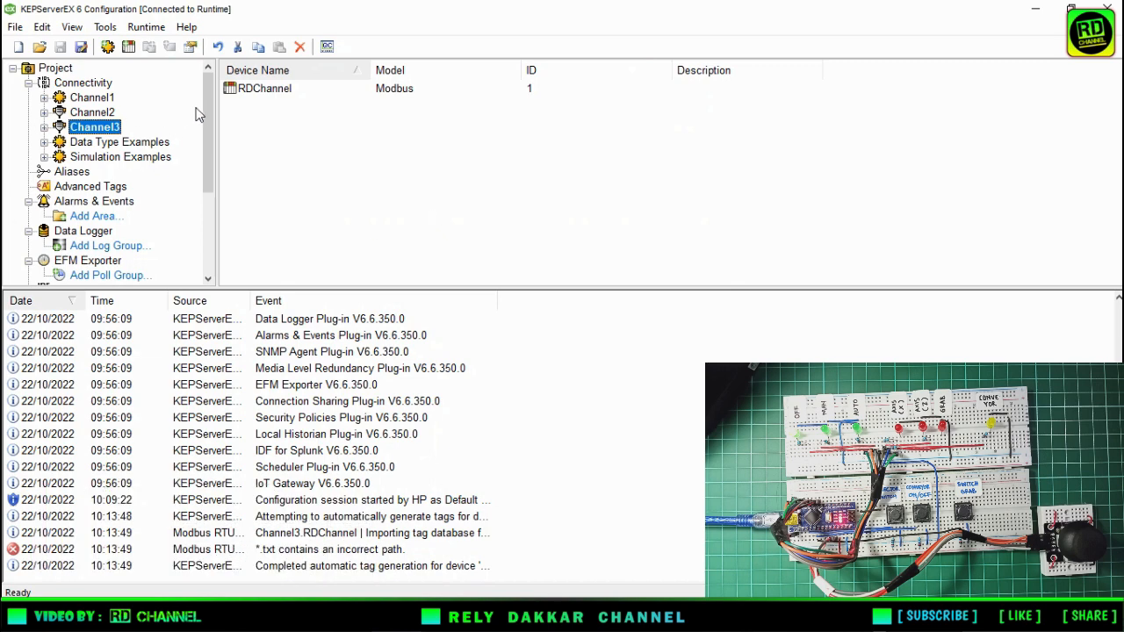
In KEPServerEX, review the general and serial communication properties of Channel3, including COM ID and baud rate
left_click(103, 112)
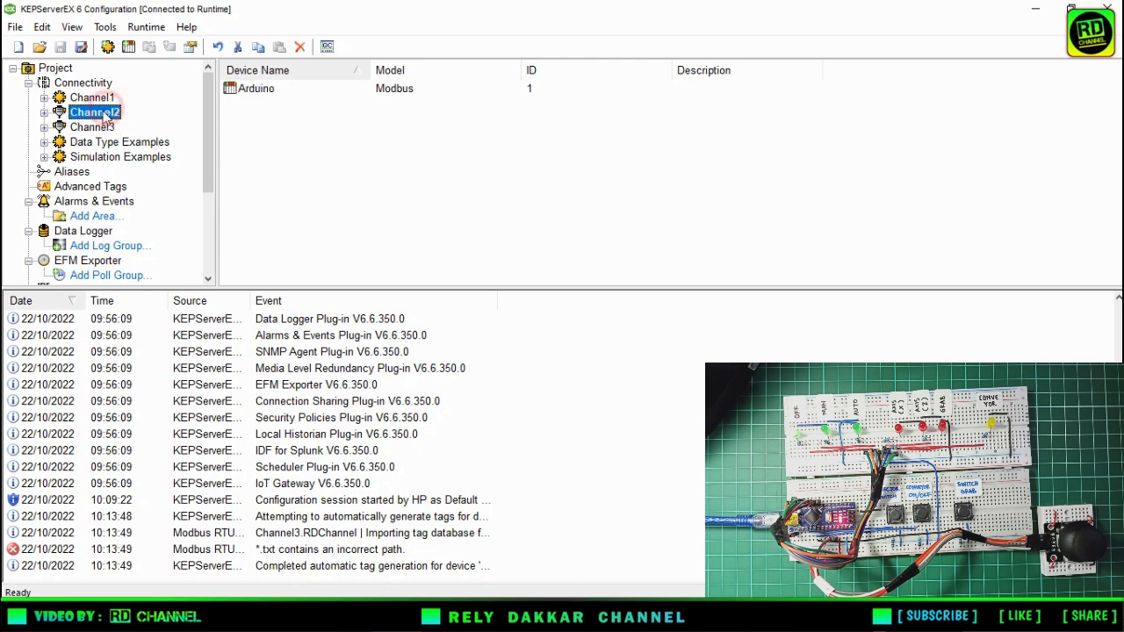
left_click(80, 128)
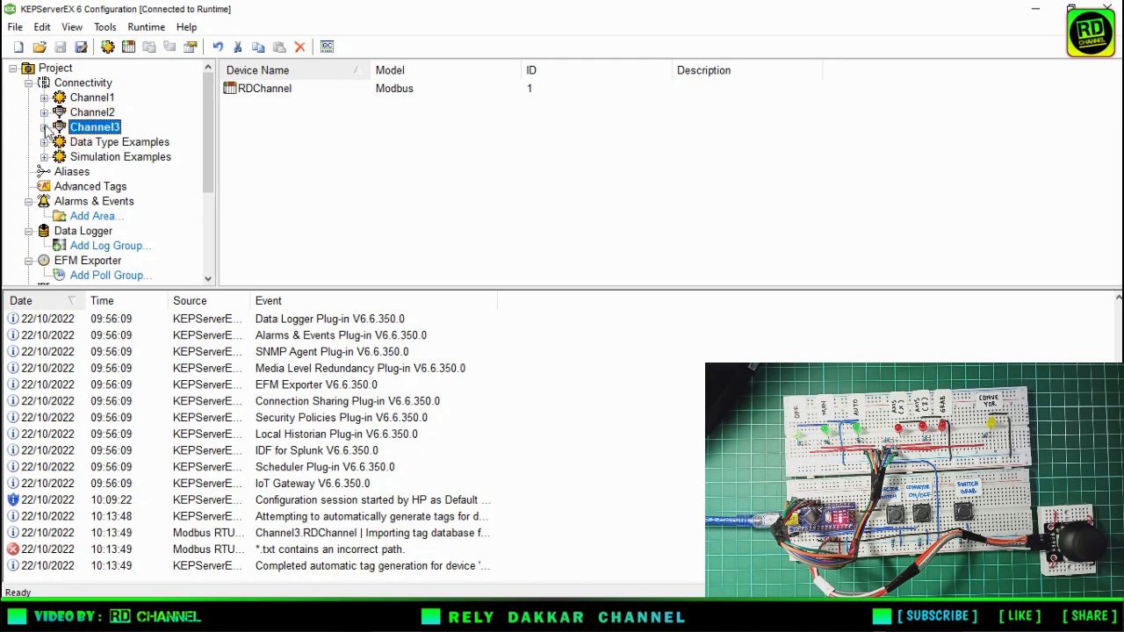
left_click(43, 128)
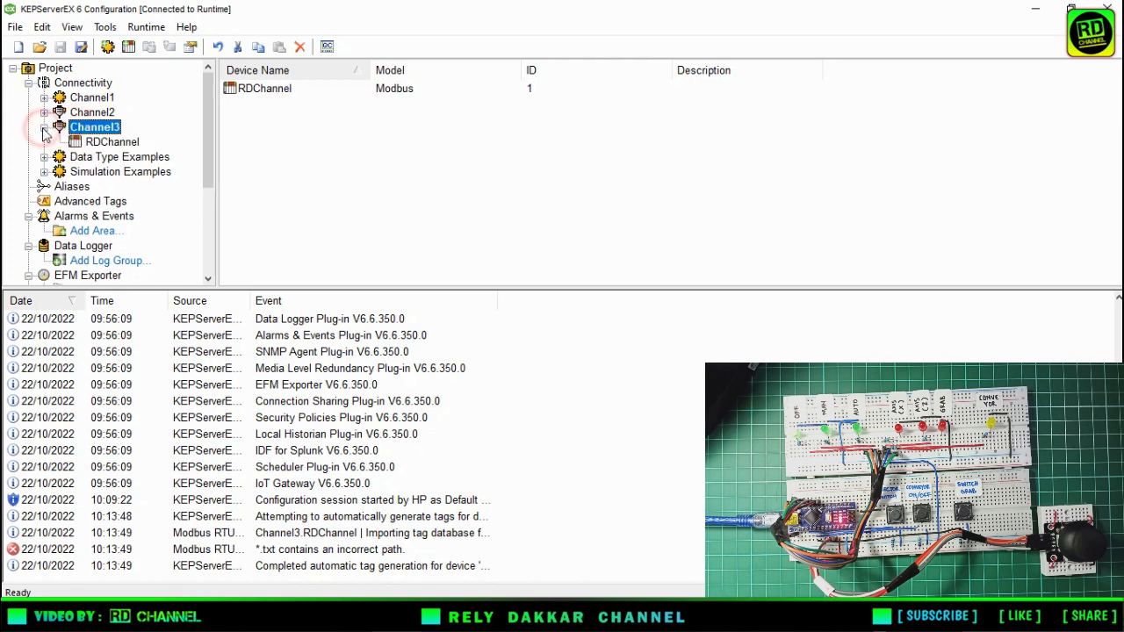
right_click(110, 130)
left_click(156, 237)
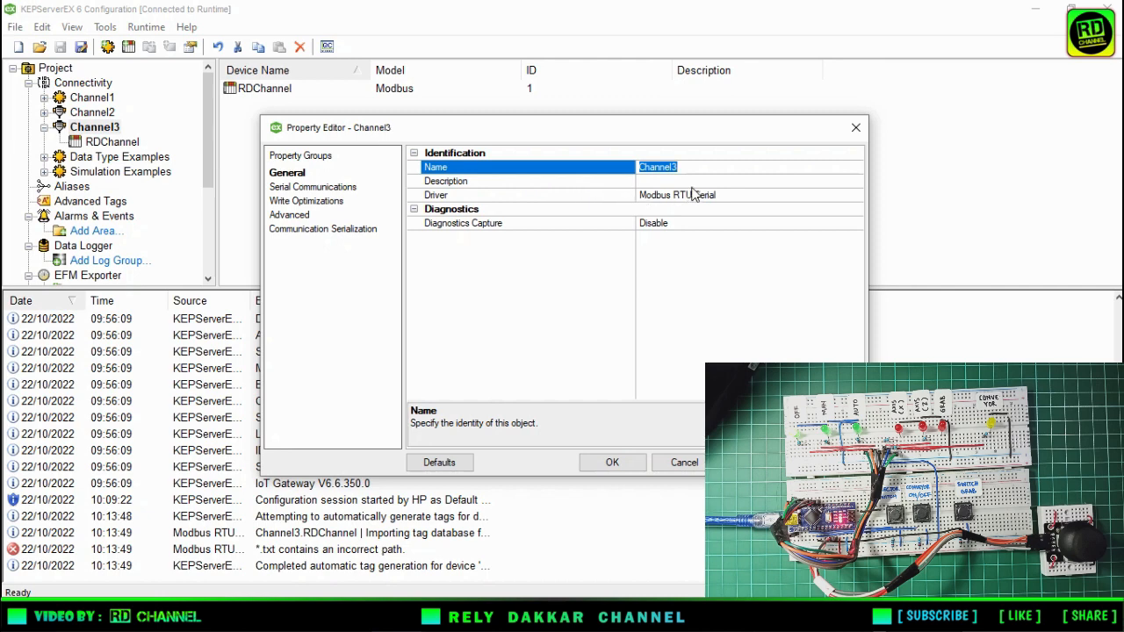
left_click(313, 188)
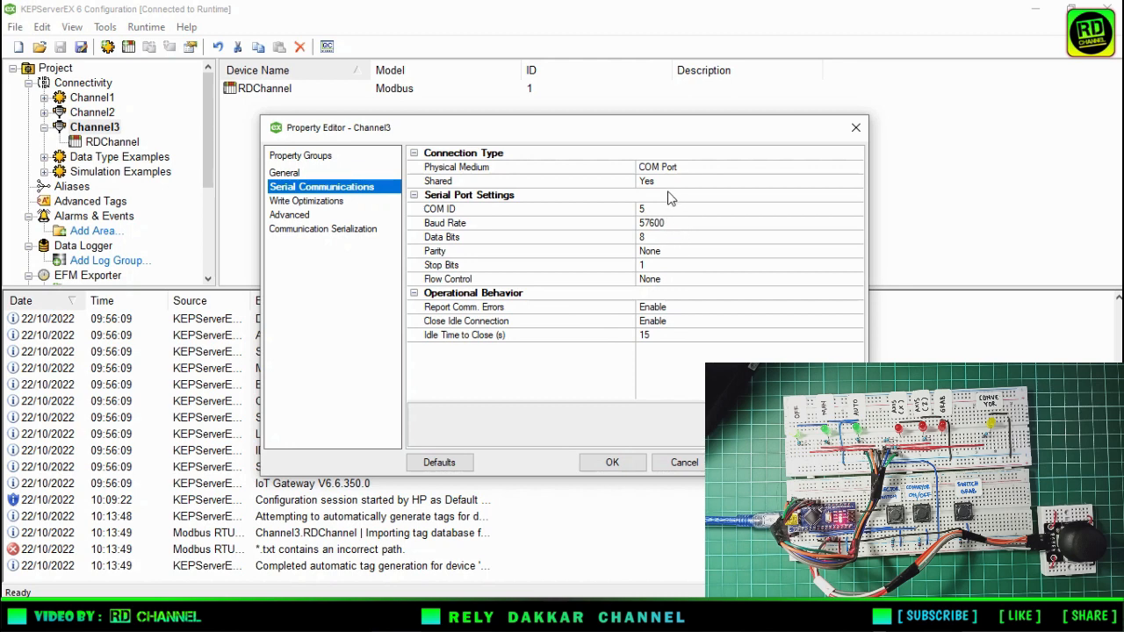
left_click_drag(621, 134, 609, 121)
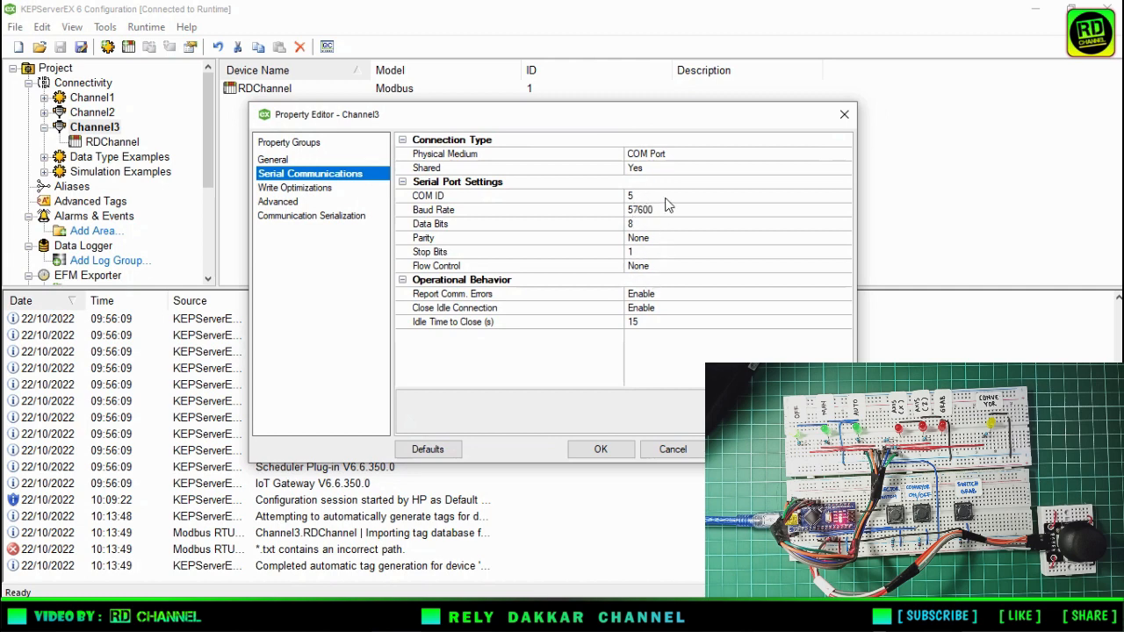
left_click(601, 449)
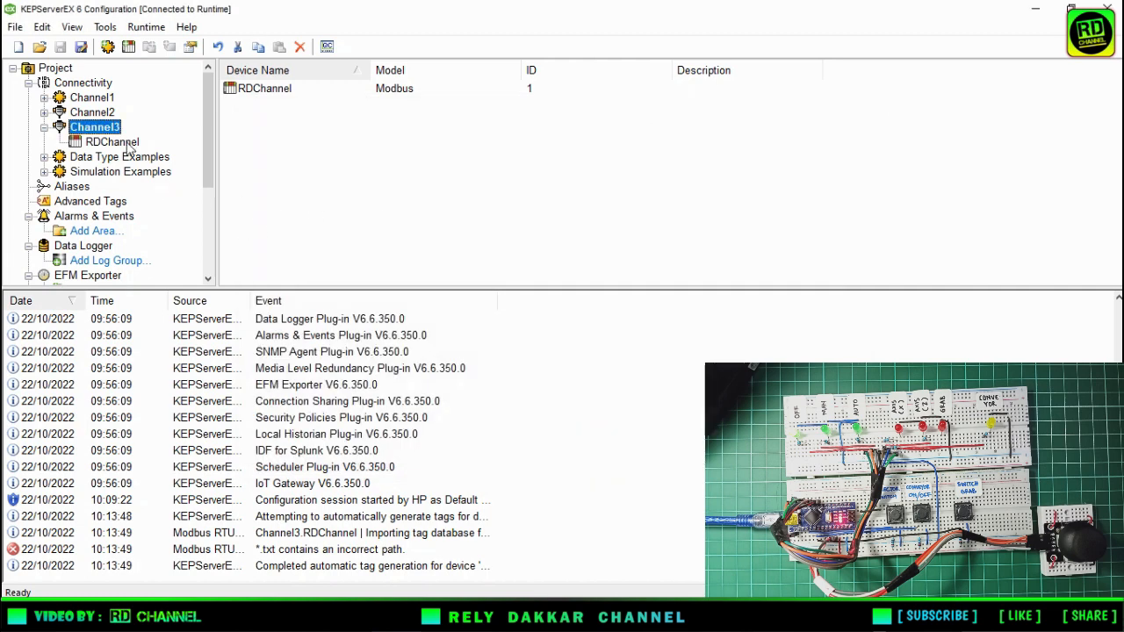
Review the general properties of the RDChannel device under Channel3, including its driver, model and ID
left_click(127, 144)
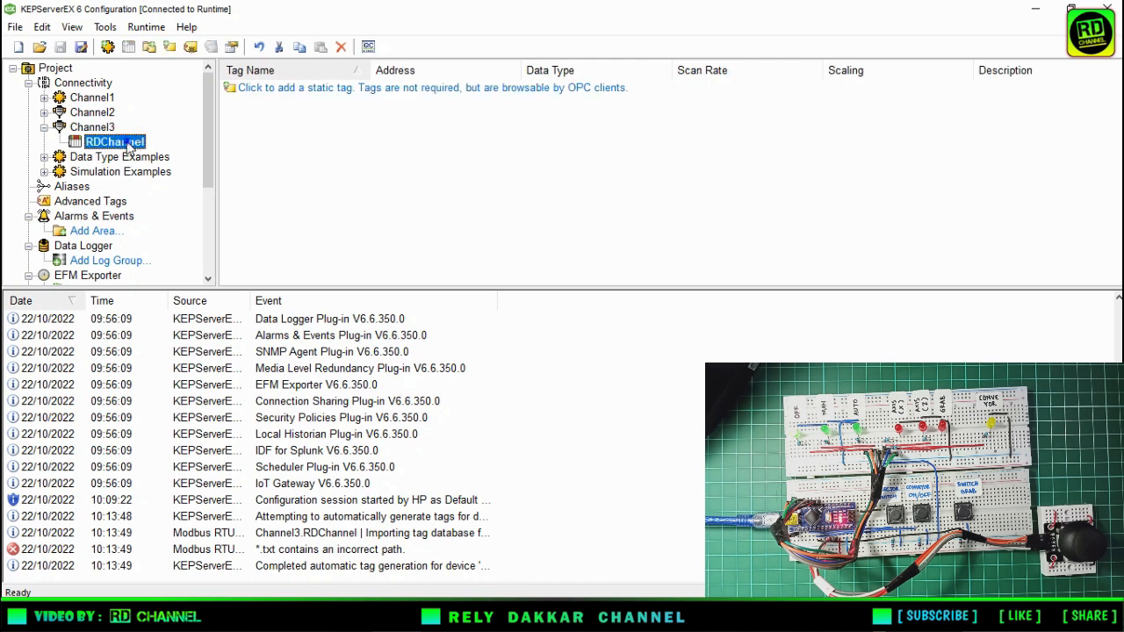
right_click(128, 145)
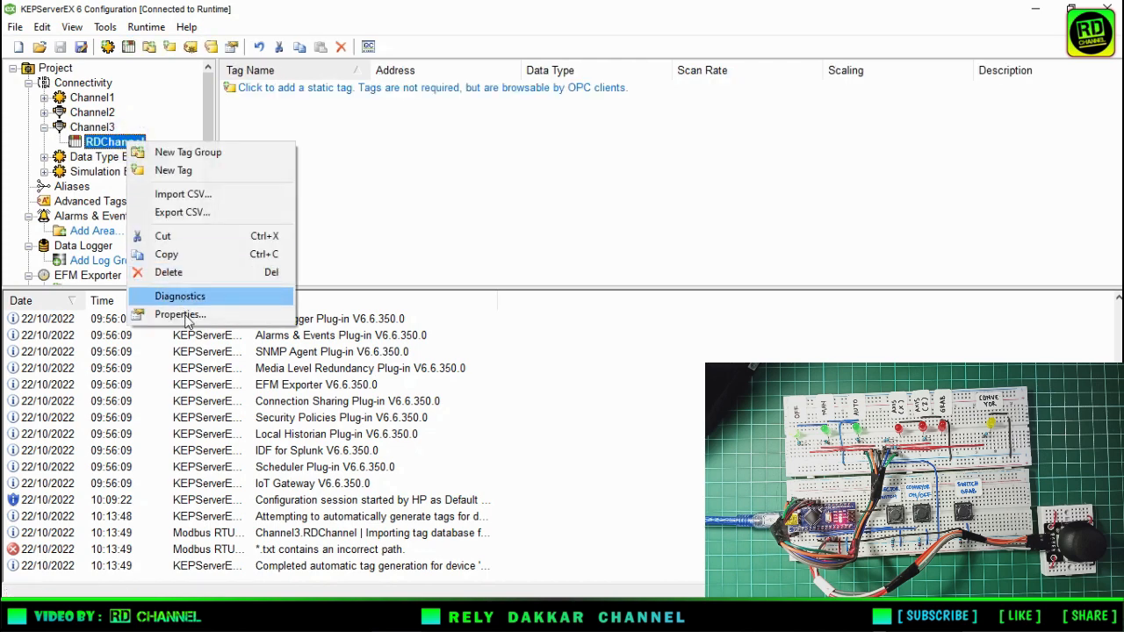
left_click(183, 316)
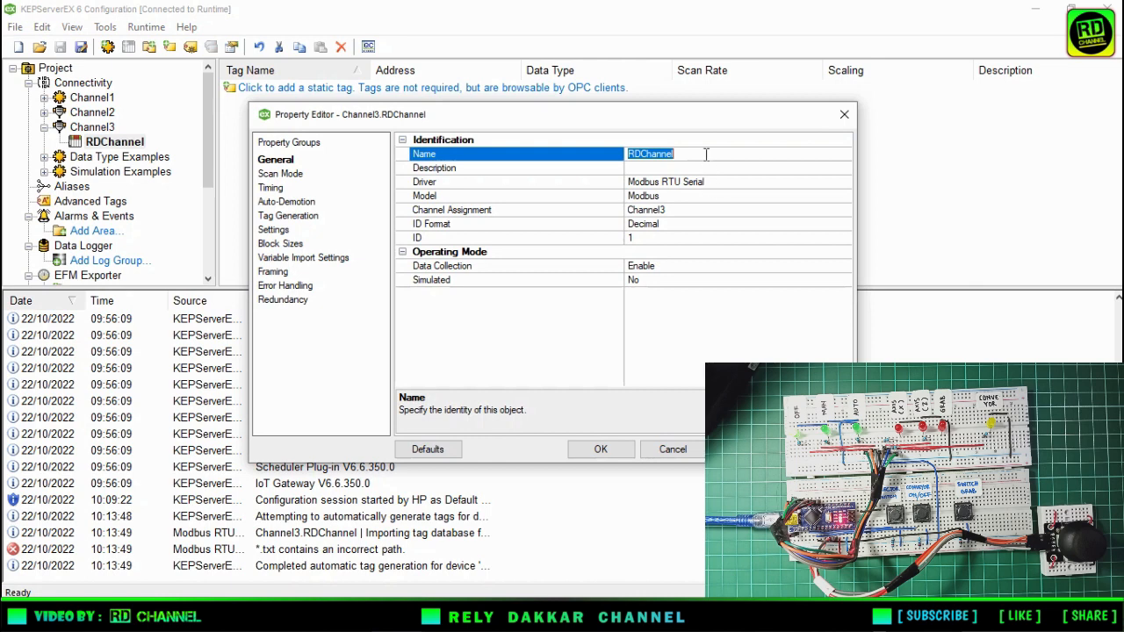
left_click(707, 155)
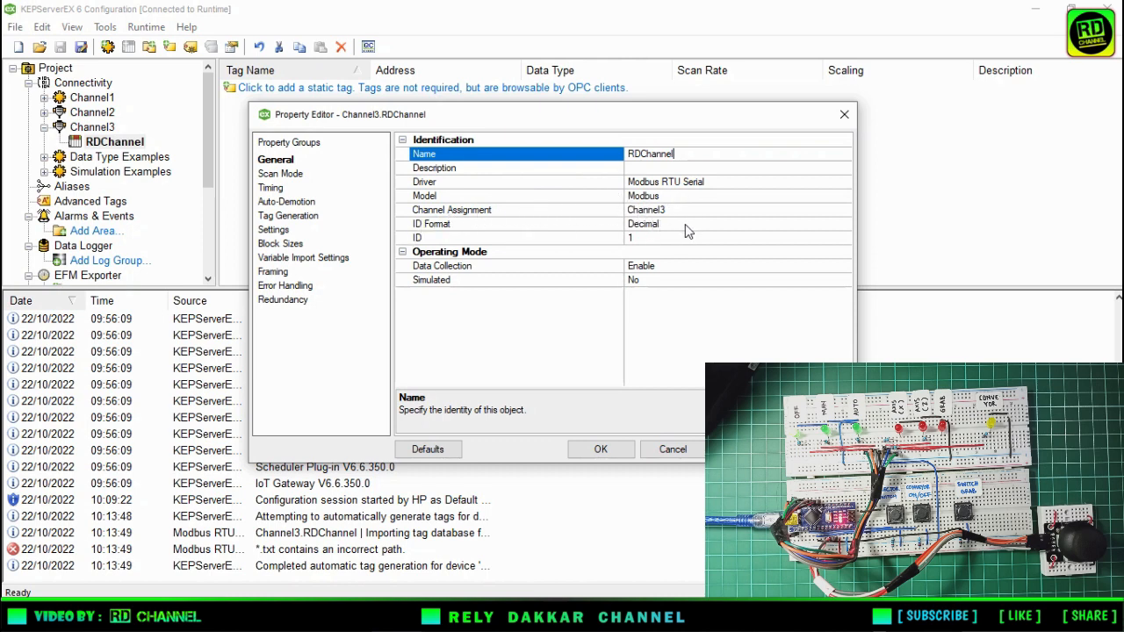
left_click(674, 450)
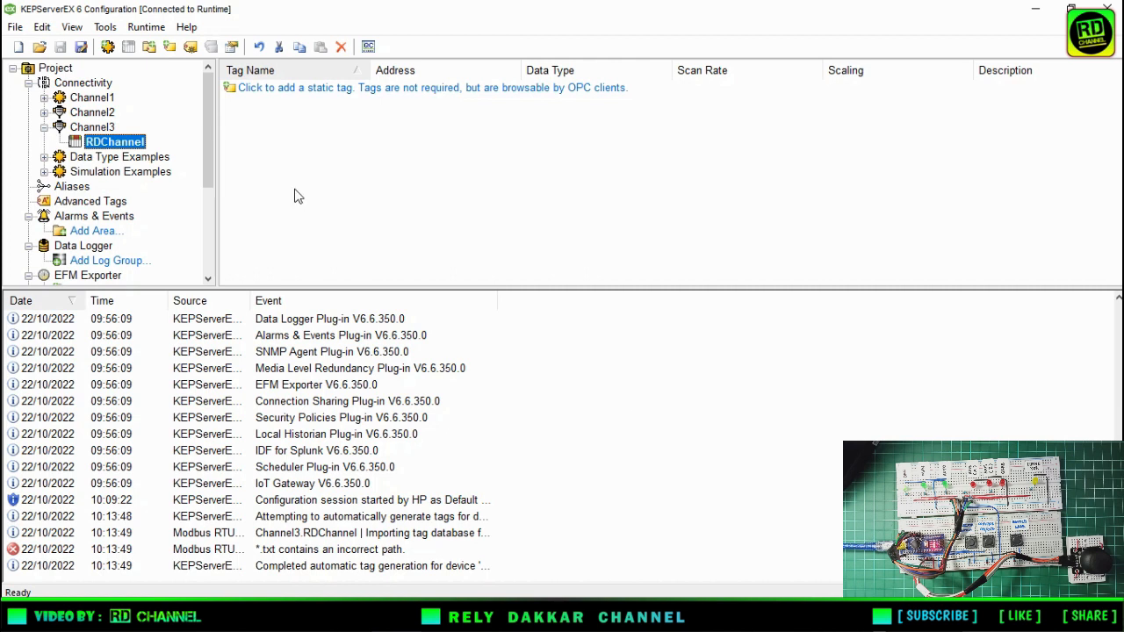
Start a new tag in the RDChannel device and name it Outseal_R1
left_click(374, 195)
right_click(378, 165)
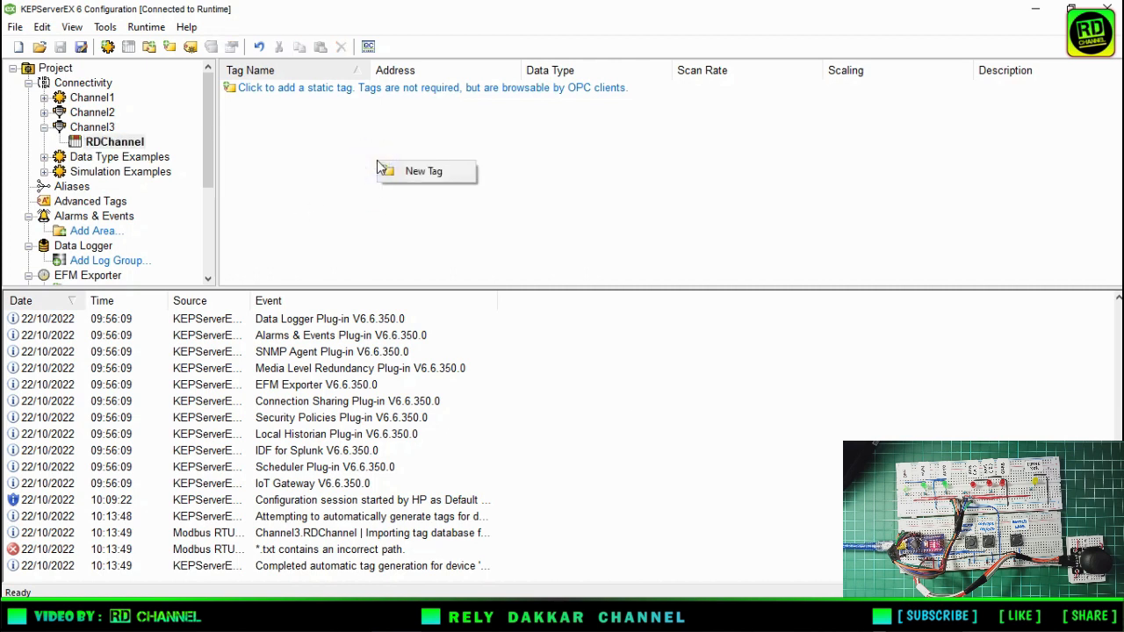
left_click(404, 171)
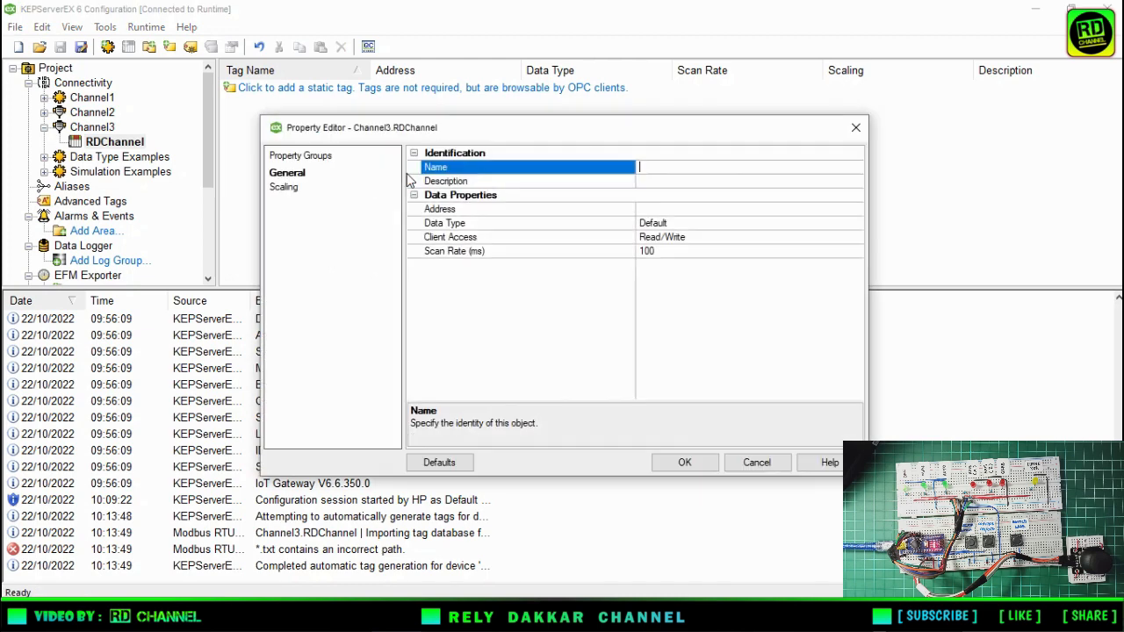
left_click(678, 170)
type("Outseal_R1")
key("Return")
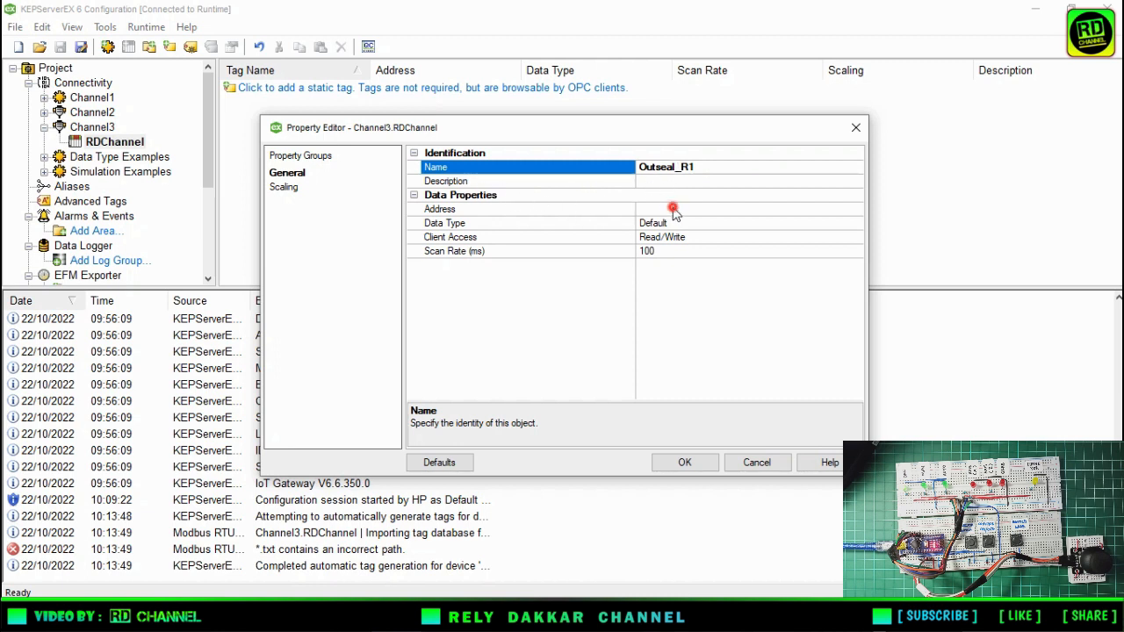
Give the Outseal_R1 tag the address 00001 and Read Only client access, and save it
left_click(673, 211)
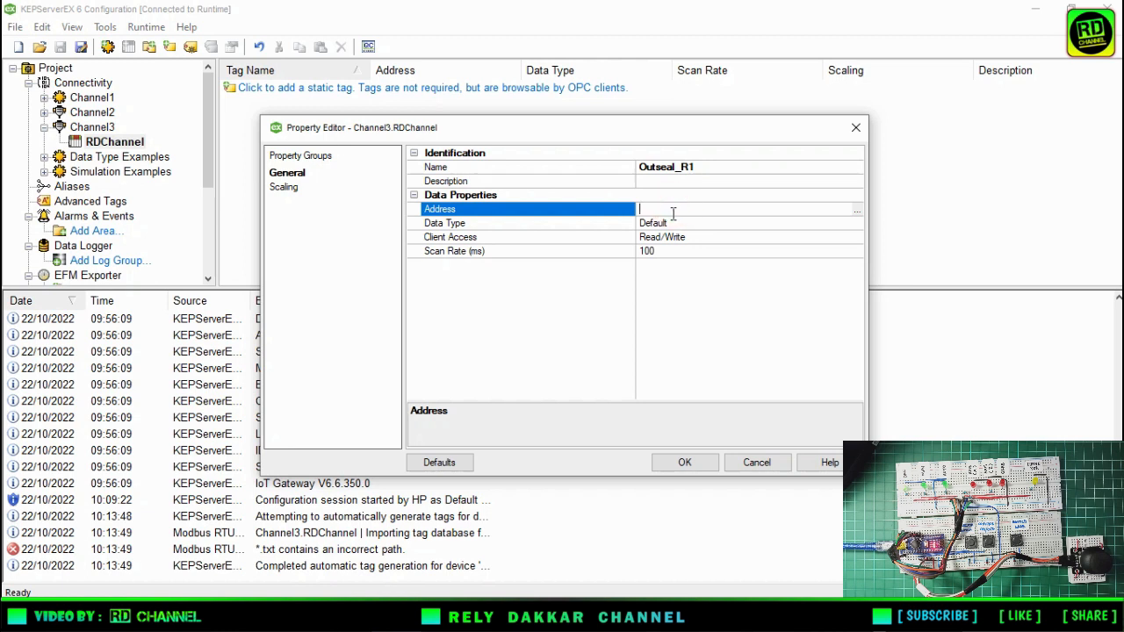
type("00001")
left_click(697, 235)
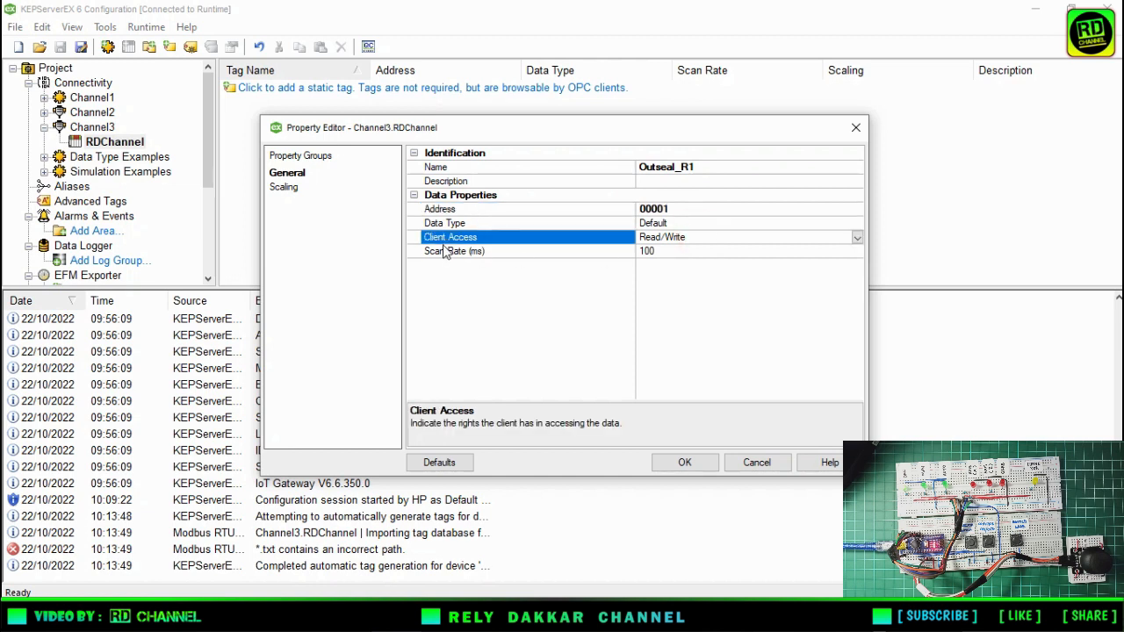
left_click(855, 239)
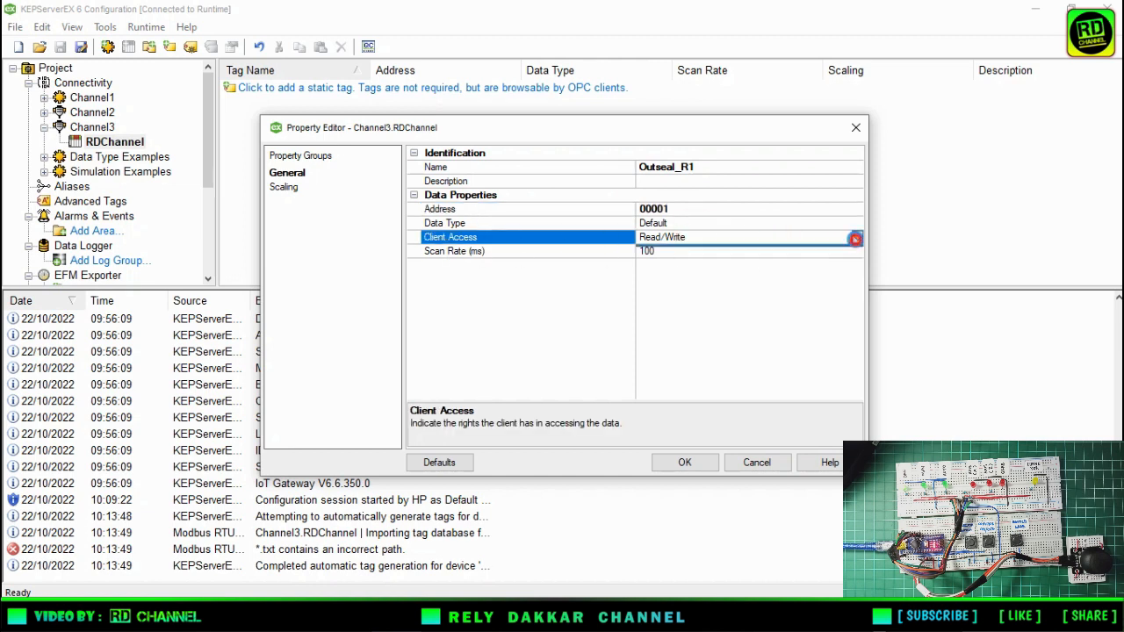
left_click(750, 251)
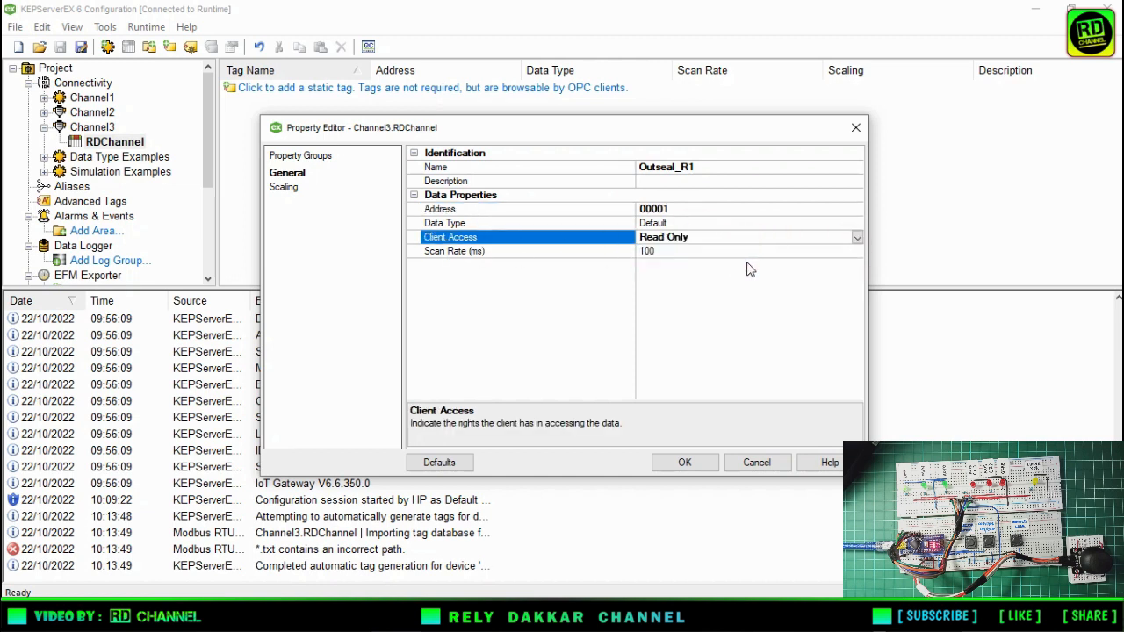
left_click(686, 463)
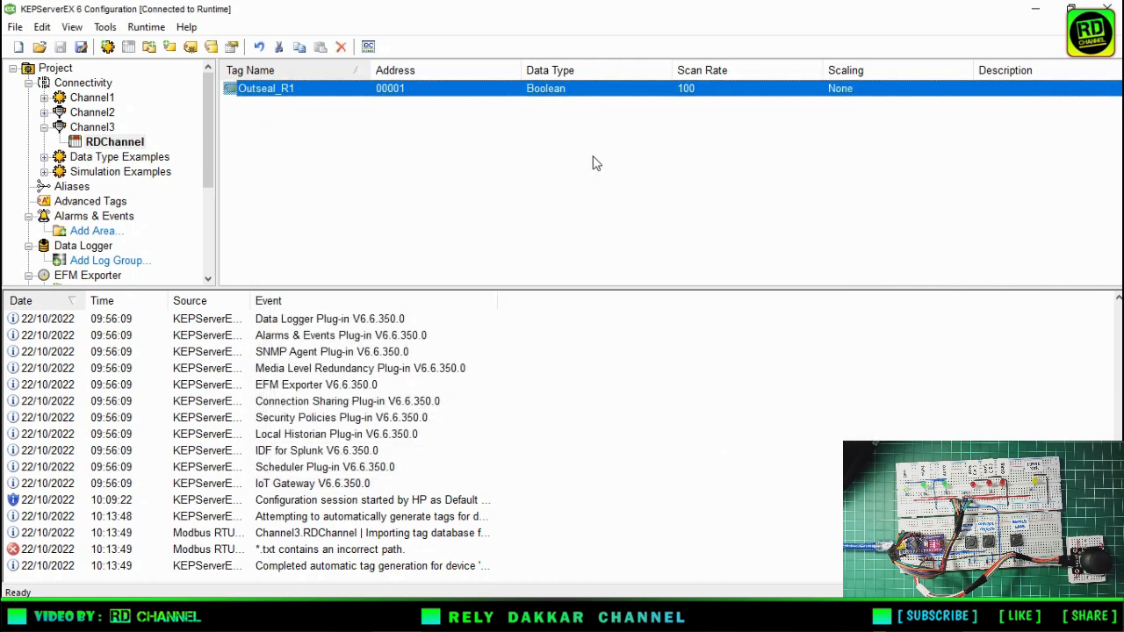
left_click(480, 133)
right_click(480, 132)
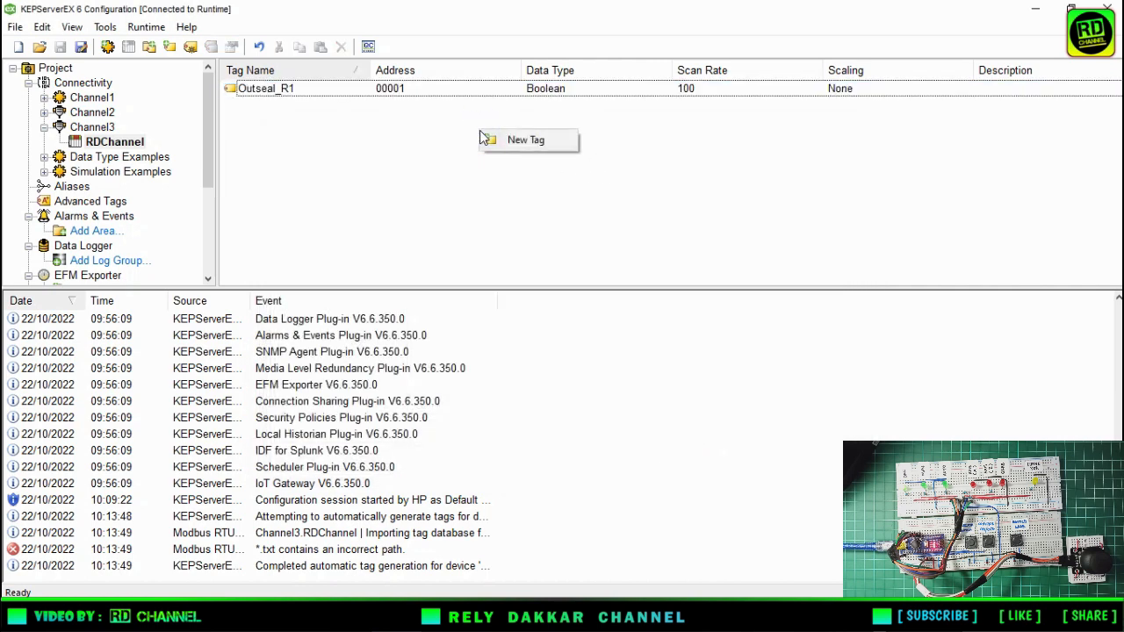
left_click(431, 131)
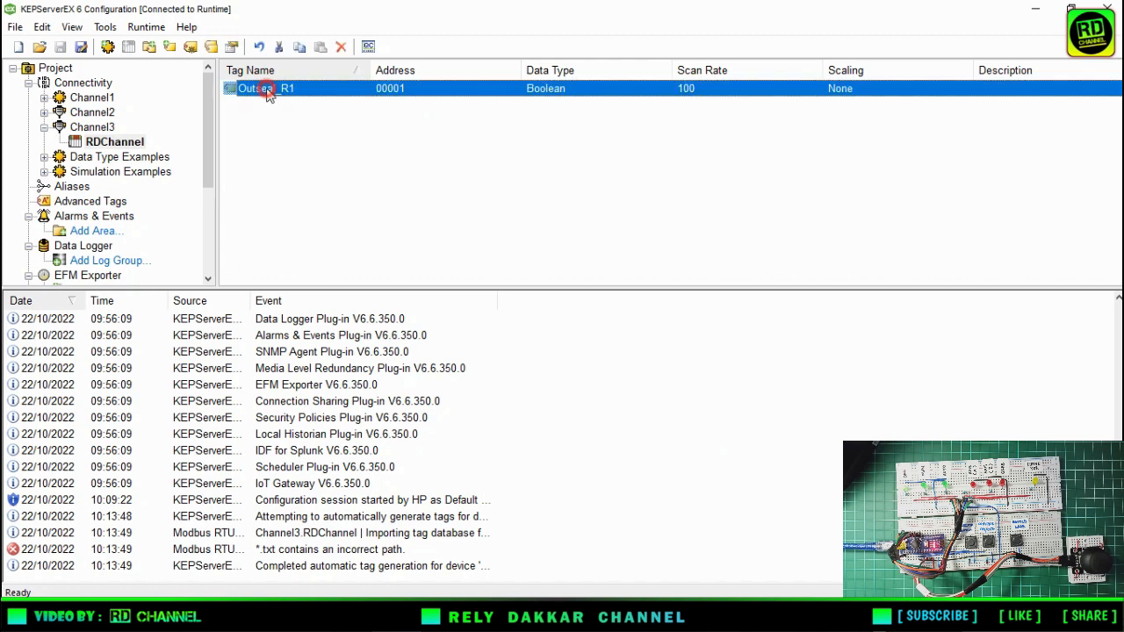
Copy the Outseal_R1 tag and paste it six times into the RDChannel device
left_click(260, 89)
right_click(267, 90)
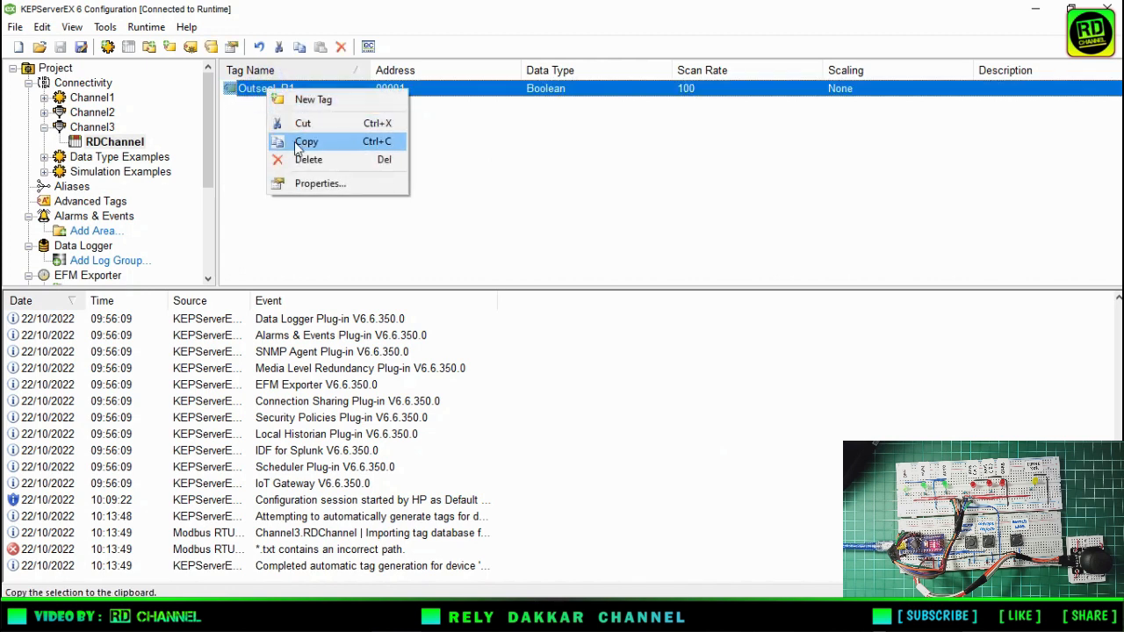
left_click(298, 142)
right_click(296, 143)
left_click(326, 176)
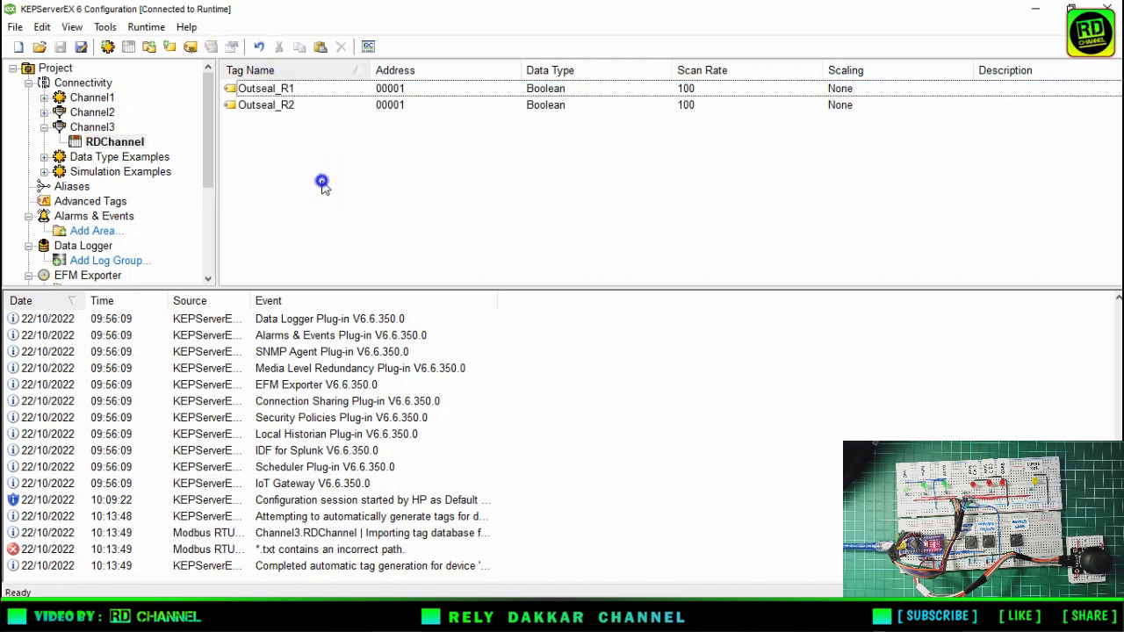
right_click(323, 183)
left_click(339, 217)
right_click(340, 212)
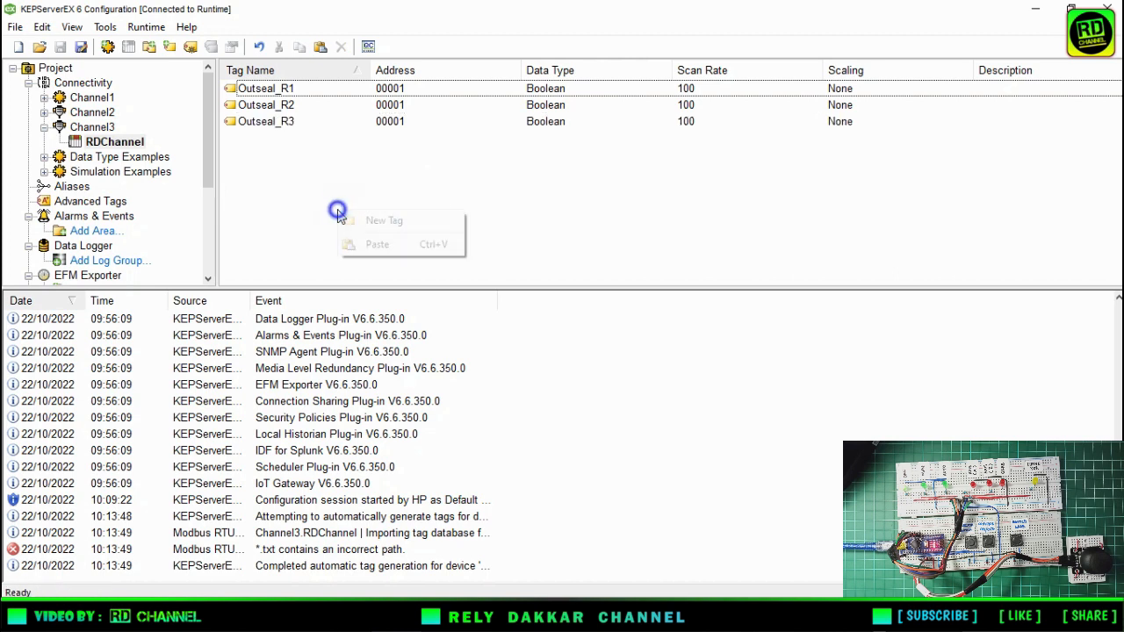
left_click(357, 246)
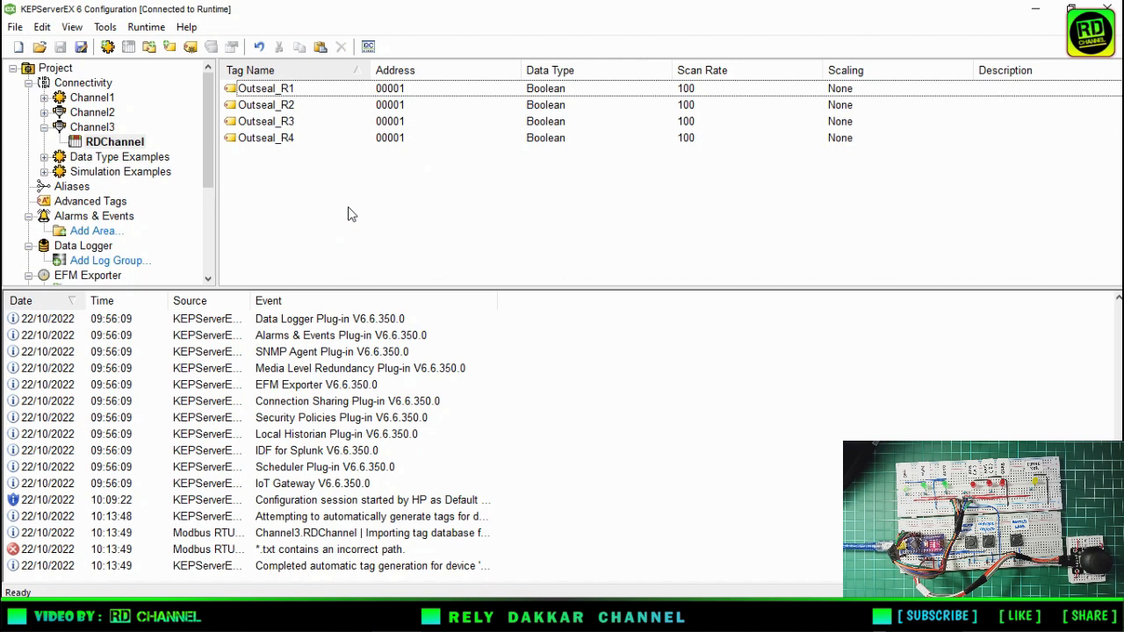
right_click(349, 213)
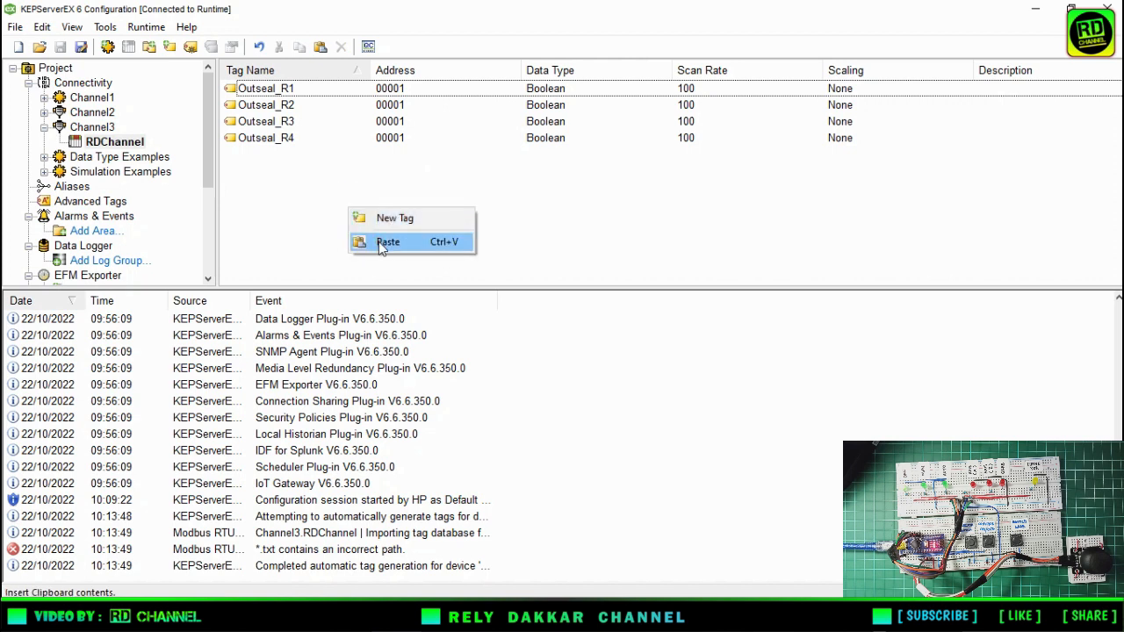
left_click(377, 240)
right_click(371, 222)
left_click(379, 253)
right_click(383, 246)
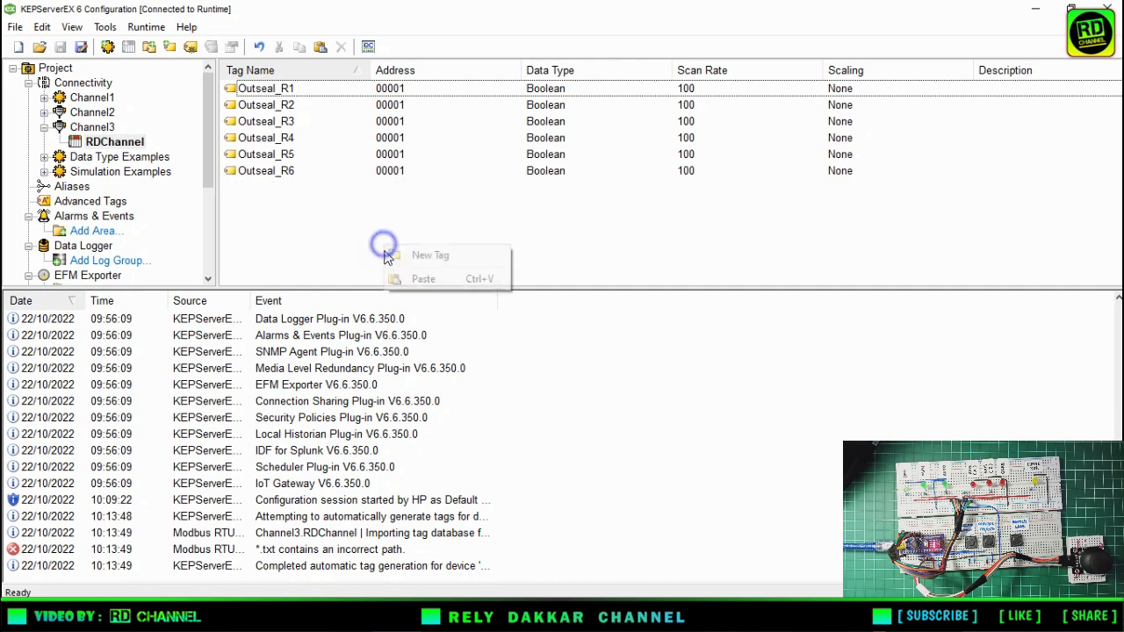
left_click(394, 278)
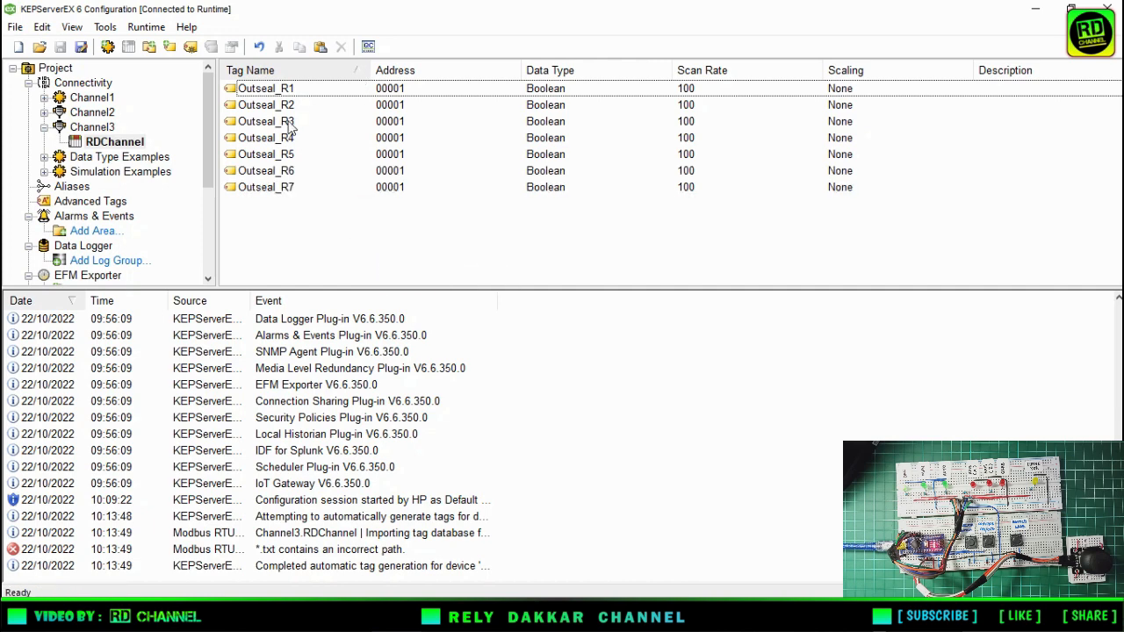
Set the address of the Outseal_R2 tag to 00002 and save it
double_click(251, 105)
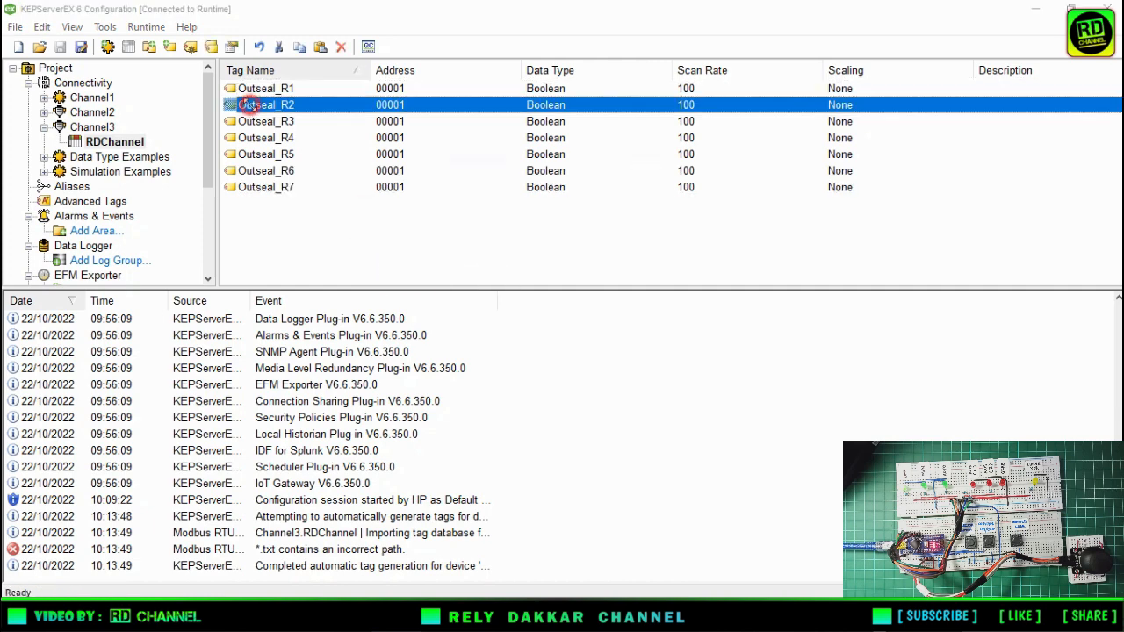
left_click(666, 196)
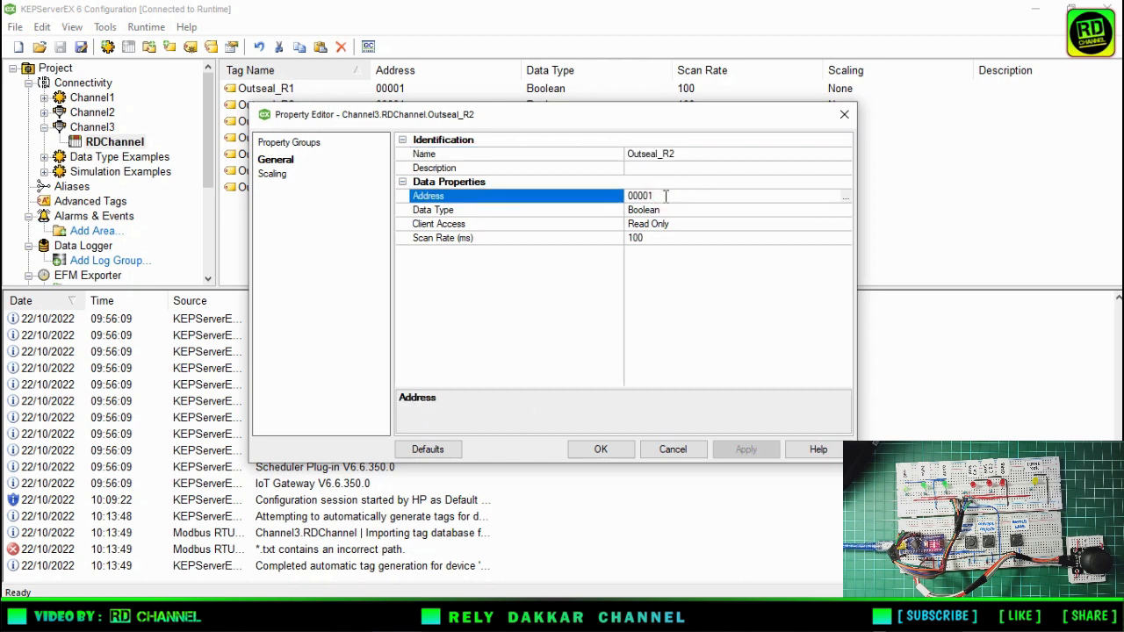
key("BackSpace")
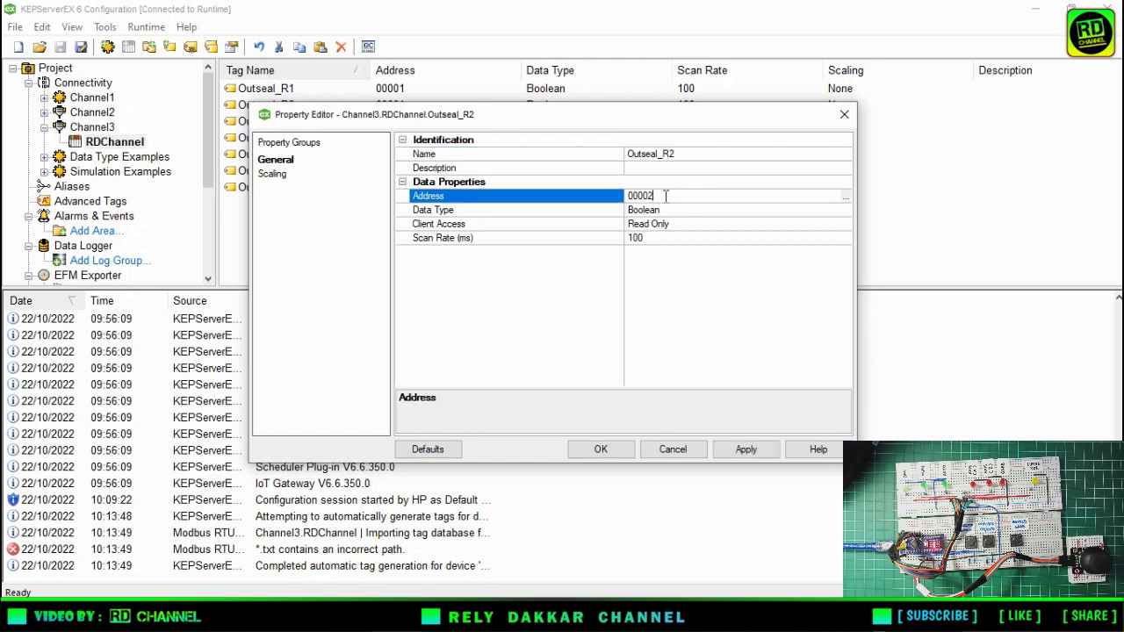
type("2")
key("Return")
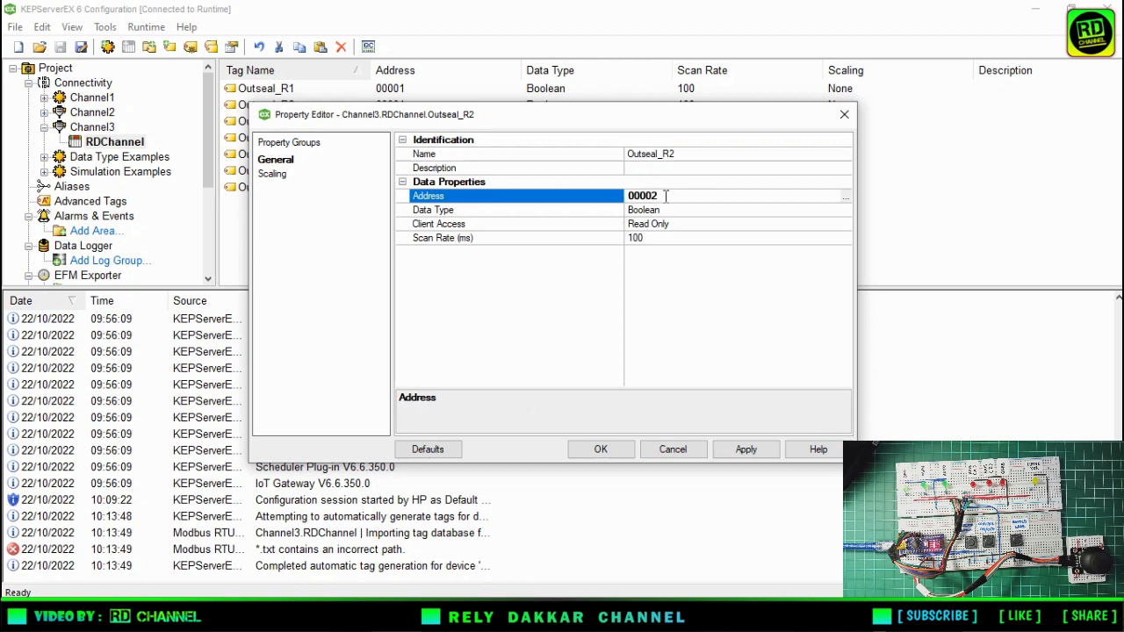
left_click(604, 454)
Set the address of the Outseal_R3 tag to 00003 and save it
left_click(332, 125)
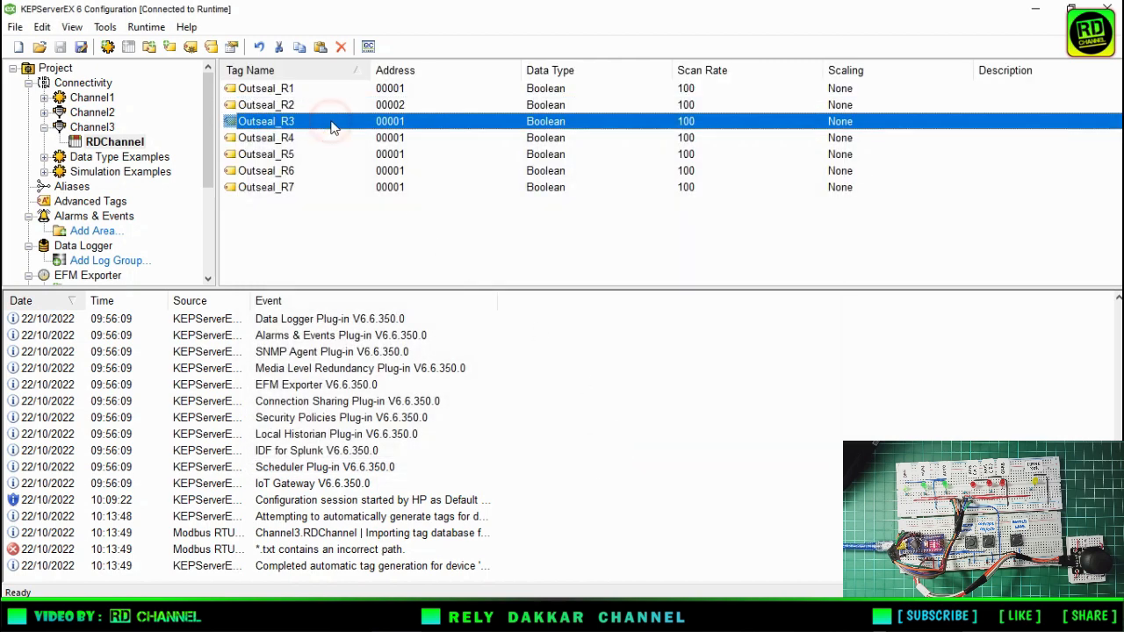
double_click(332, 124)
left_click(664, 195)
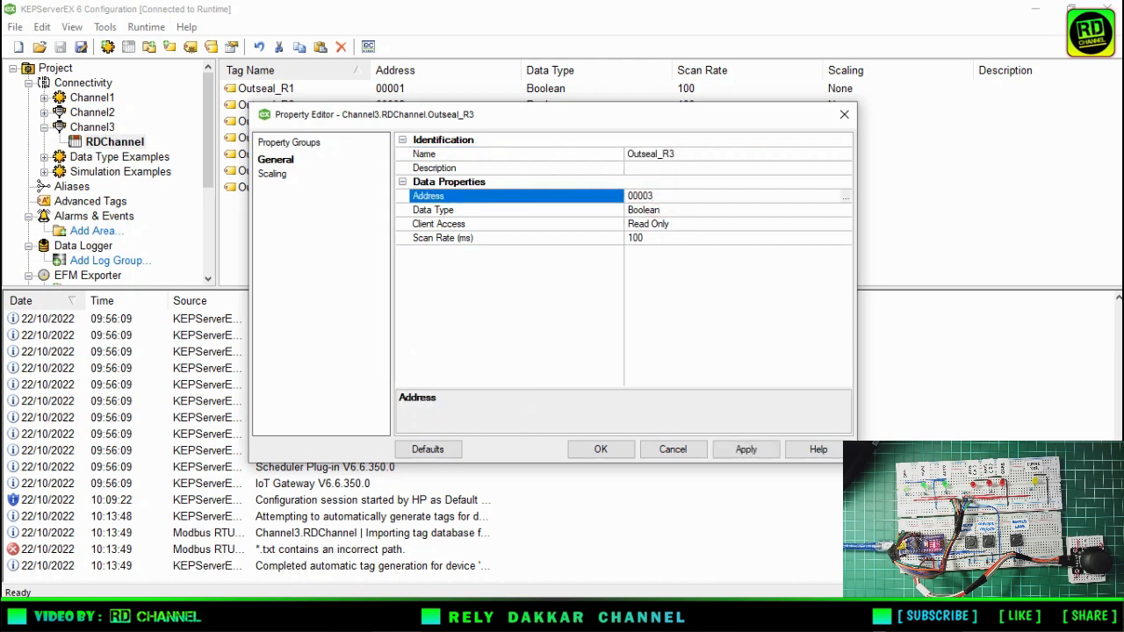
type("3")
left_click(602, 449)
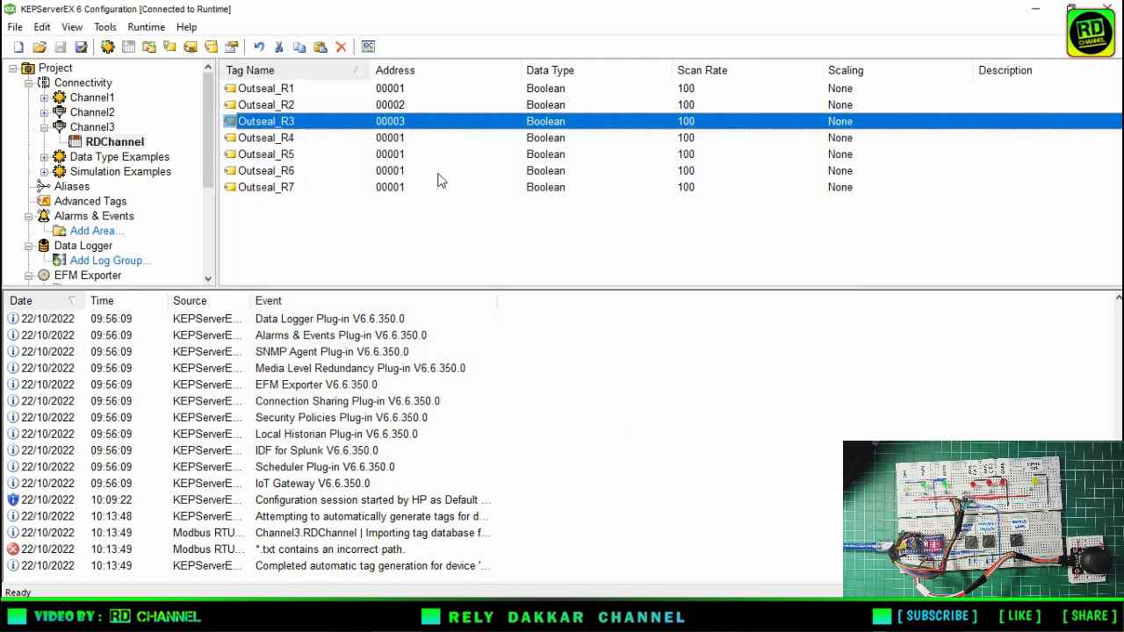
Set the address of the Outseal_R4 tag to 00004 and save it
double_click(401, 138)
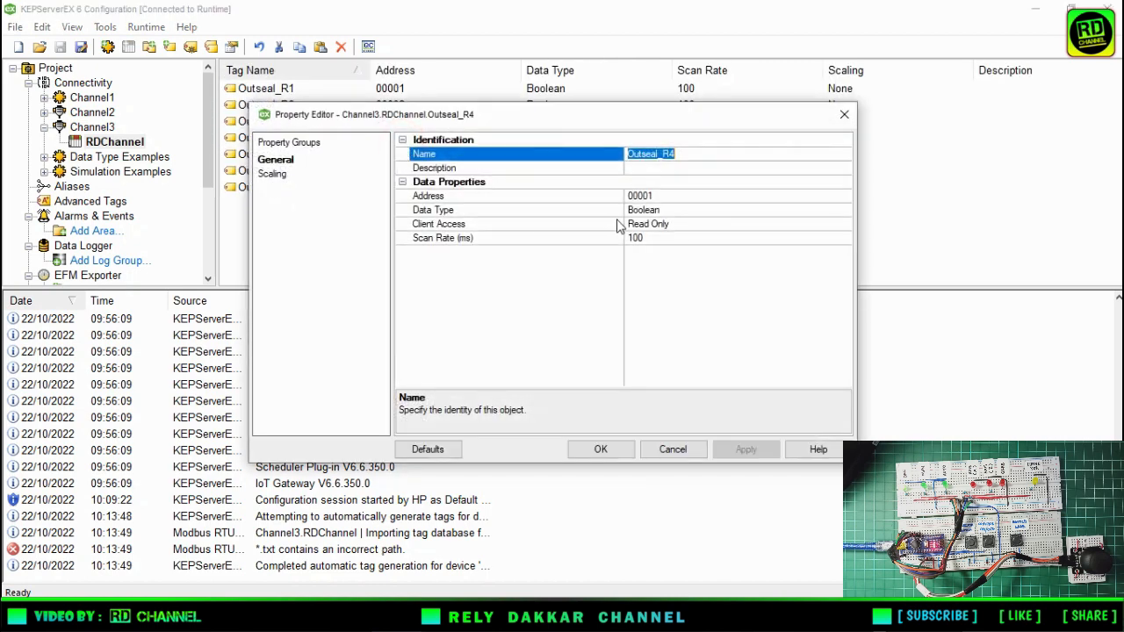
left_click(661, 196)
key("BackSpace")
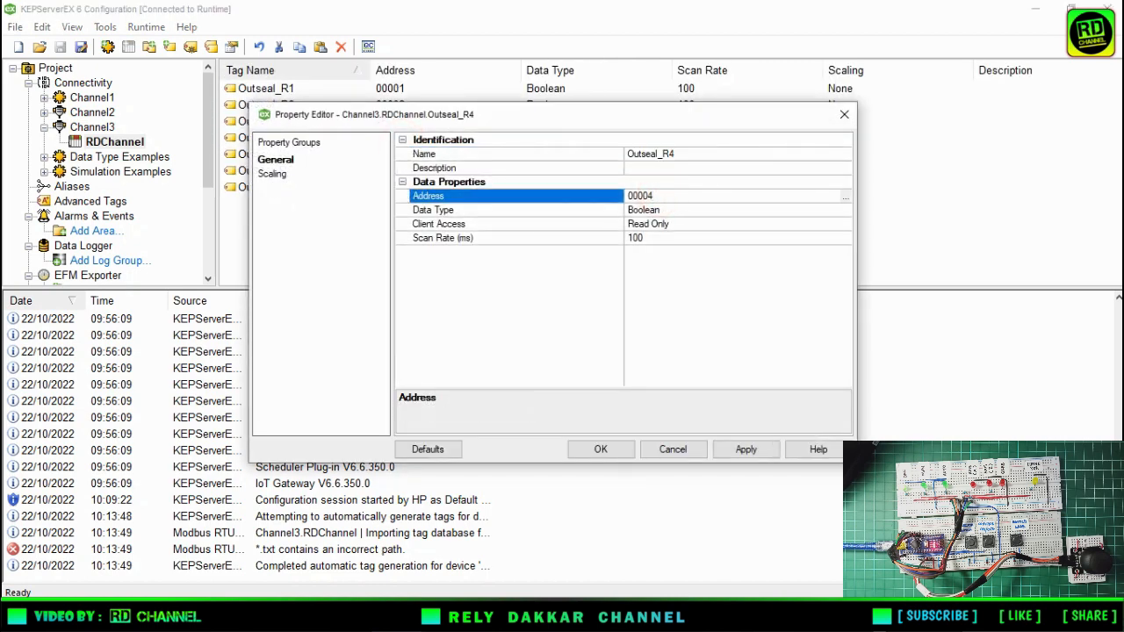
type("4")
left_click(606, 450)
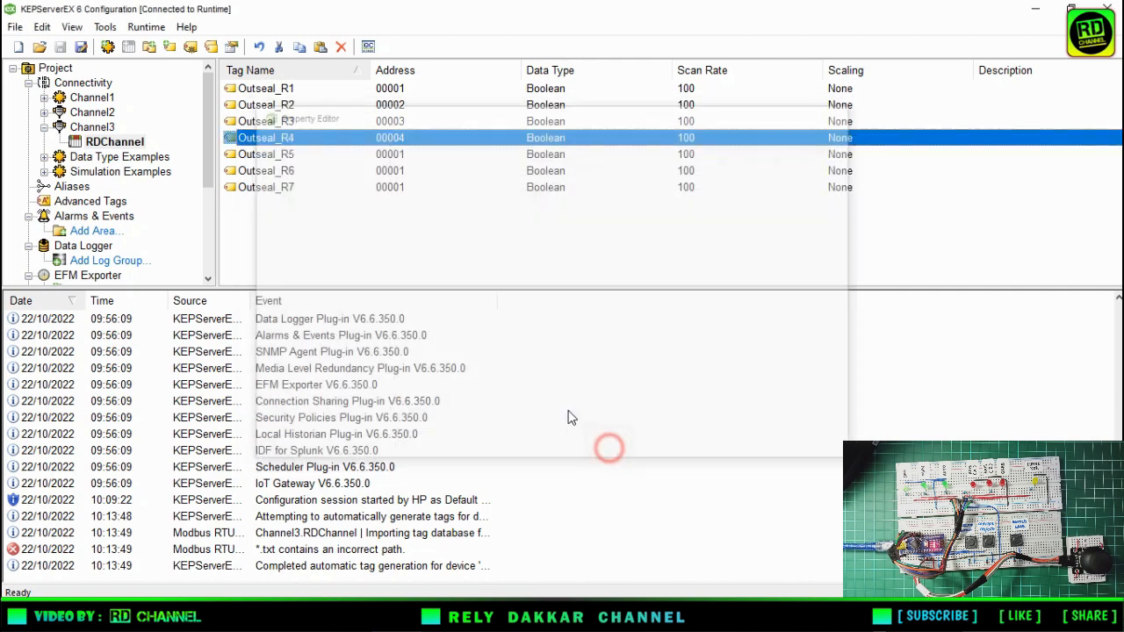
Set the address of the Outseal_R5 tag to 00005 and save it
double_click(391, 158)
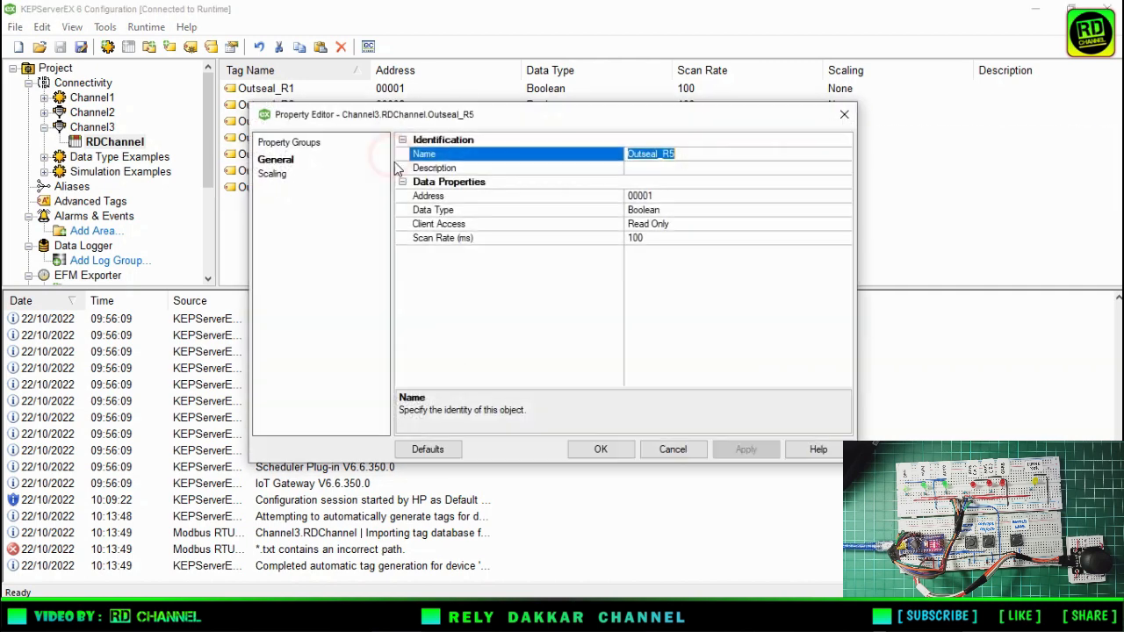
left_click(698, 195)
key("BackSpace")
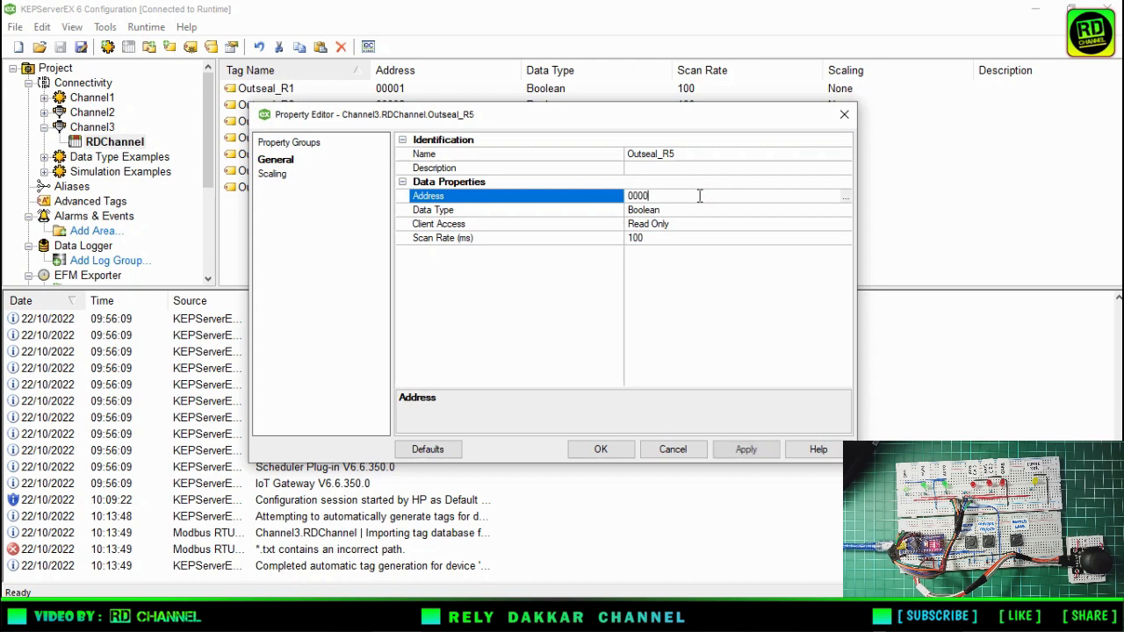
type("5")
left_click(601, 449)
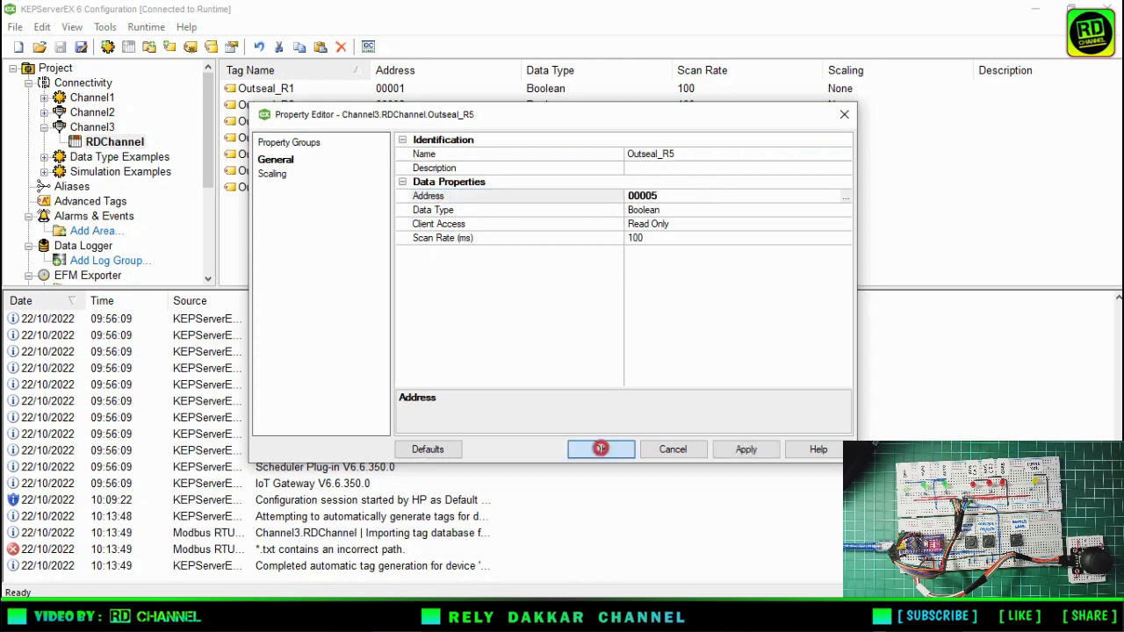
Set the address of the Outseal_R6 tag to 00006 and save it
double_click(392, 172)
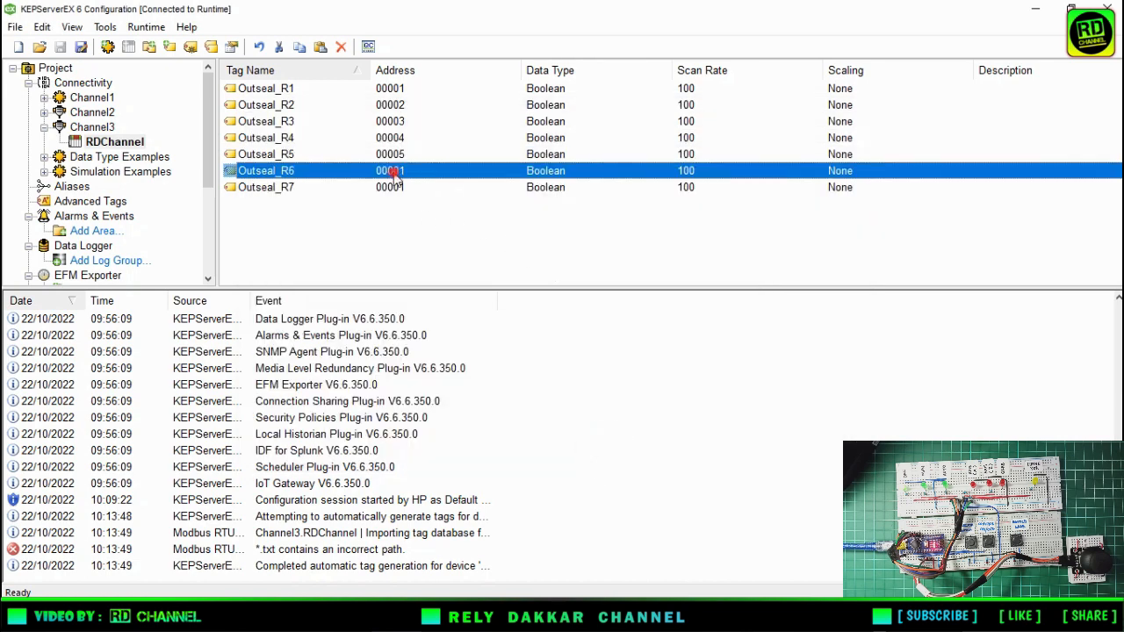
left_click(691, 195)
key("BackSpace")
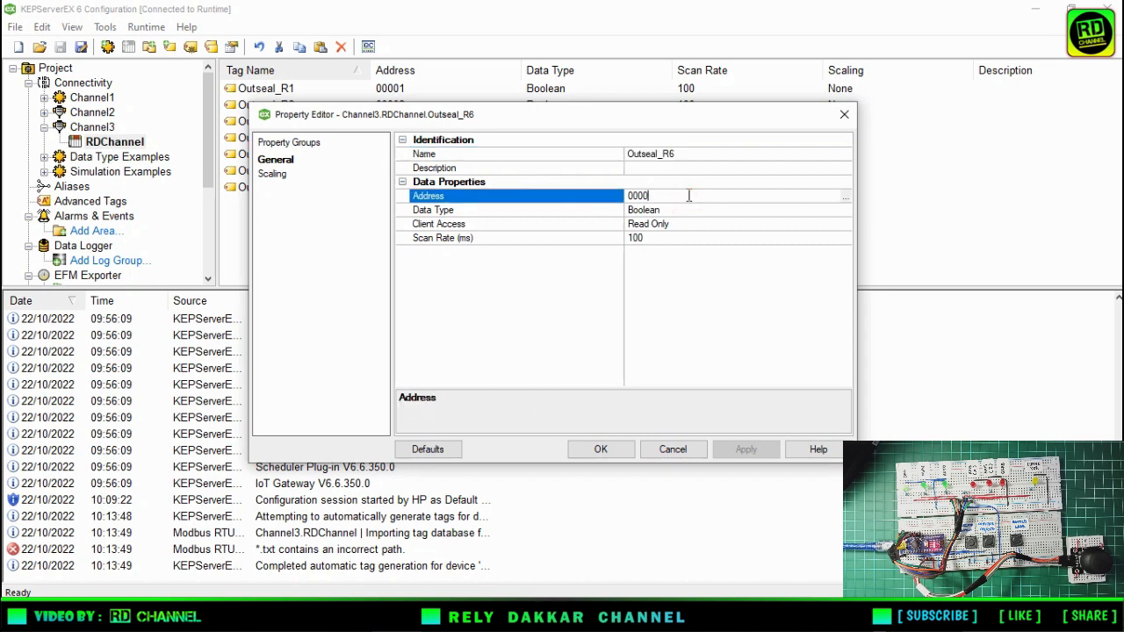
type("6")
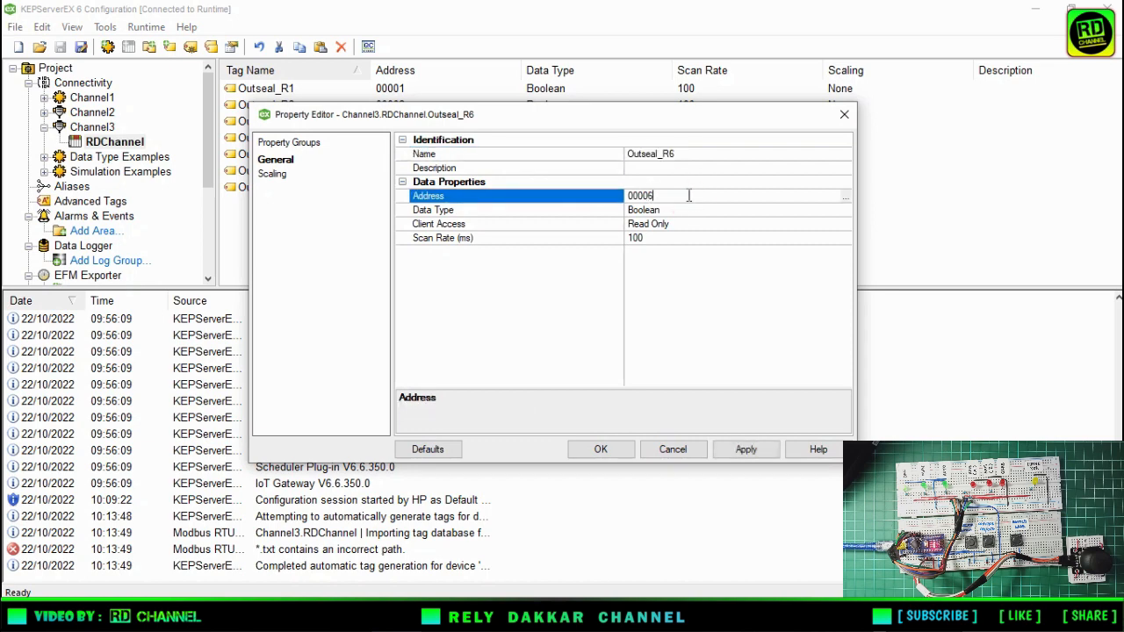
left_click(601, 449)
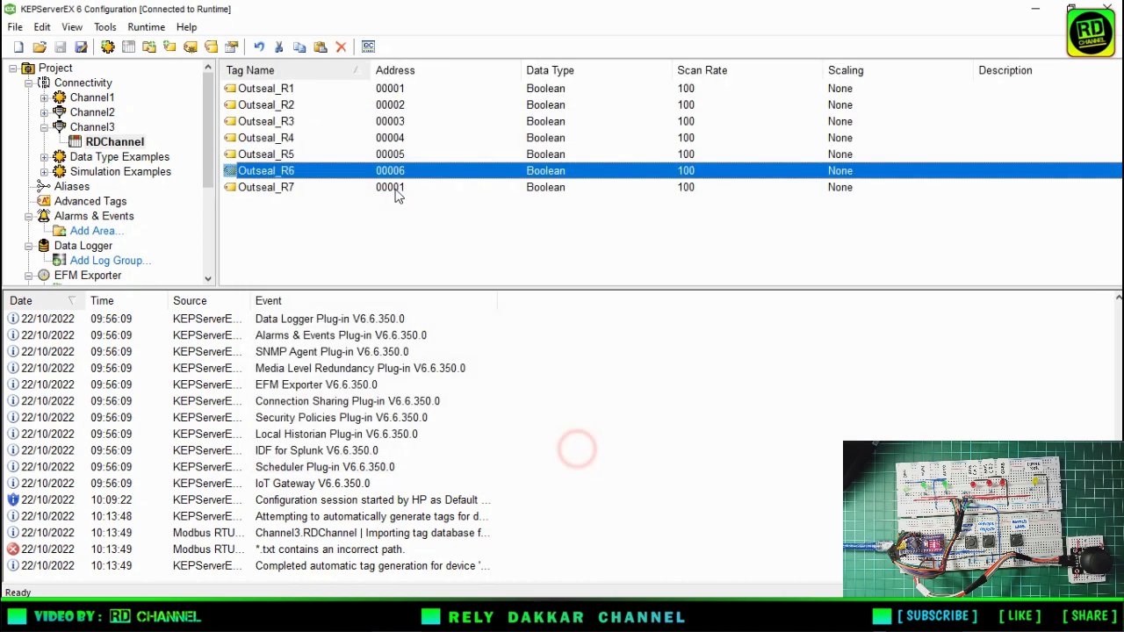
Set the address of the Outseal_R7 tag to 00007 and save it
left_click(283, 188)
double_click(284, 188)
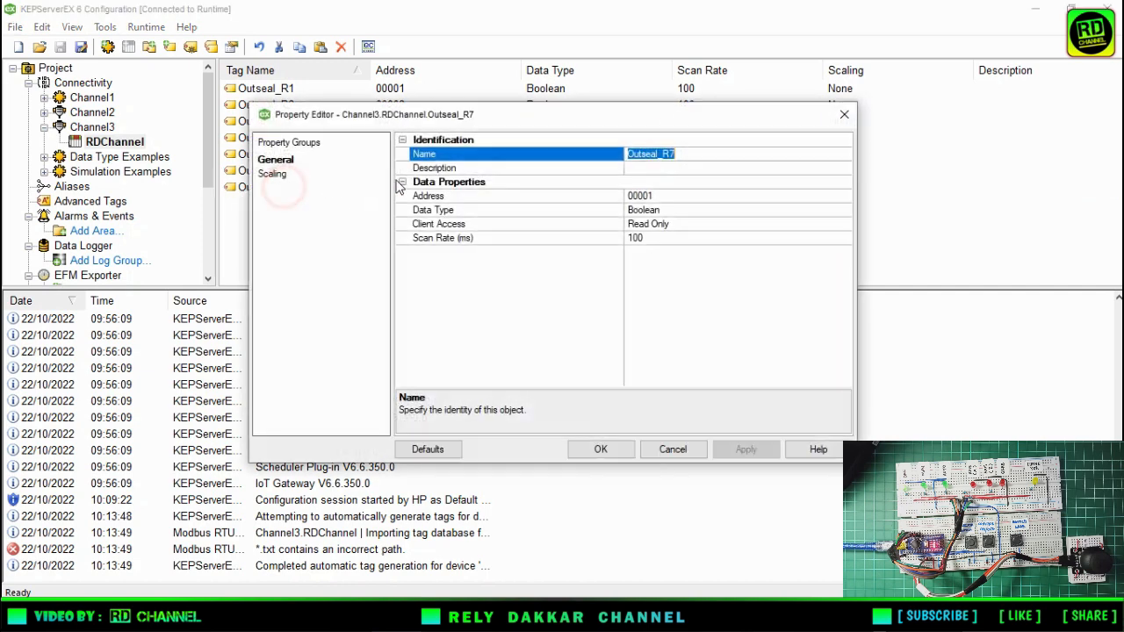
left_click(674, 196)
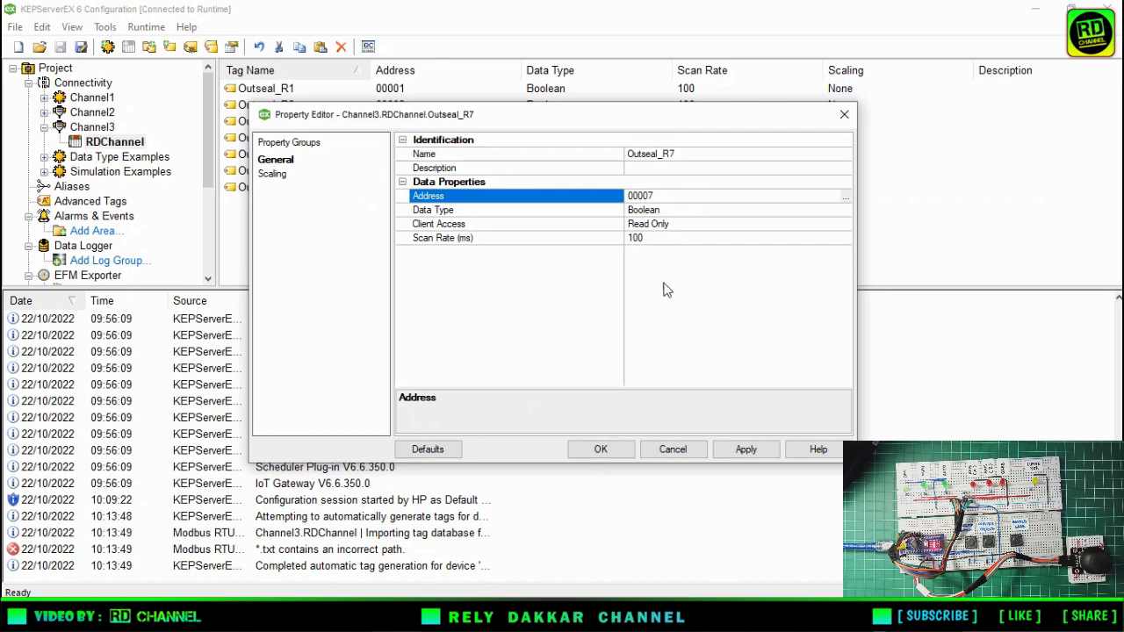
left_click(602, 449)
left_click(526, 264)
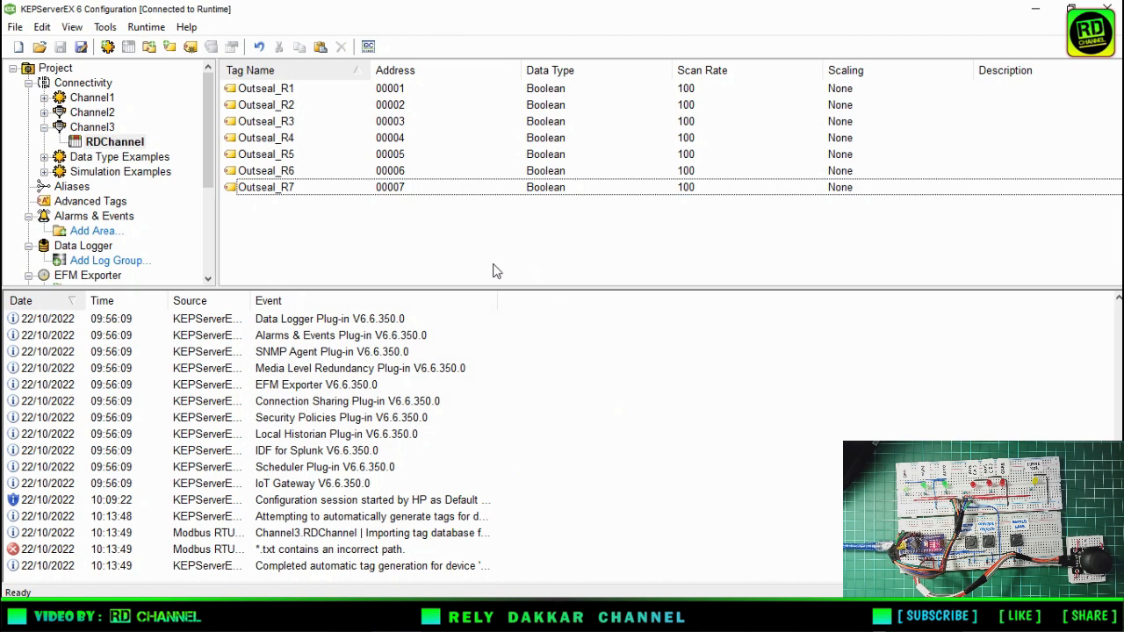
Copy the Outseal_R7 tag and paste one duplicate into the RDChannel device
right_click(494, 265)
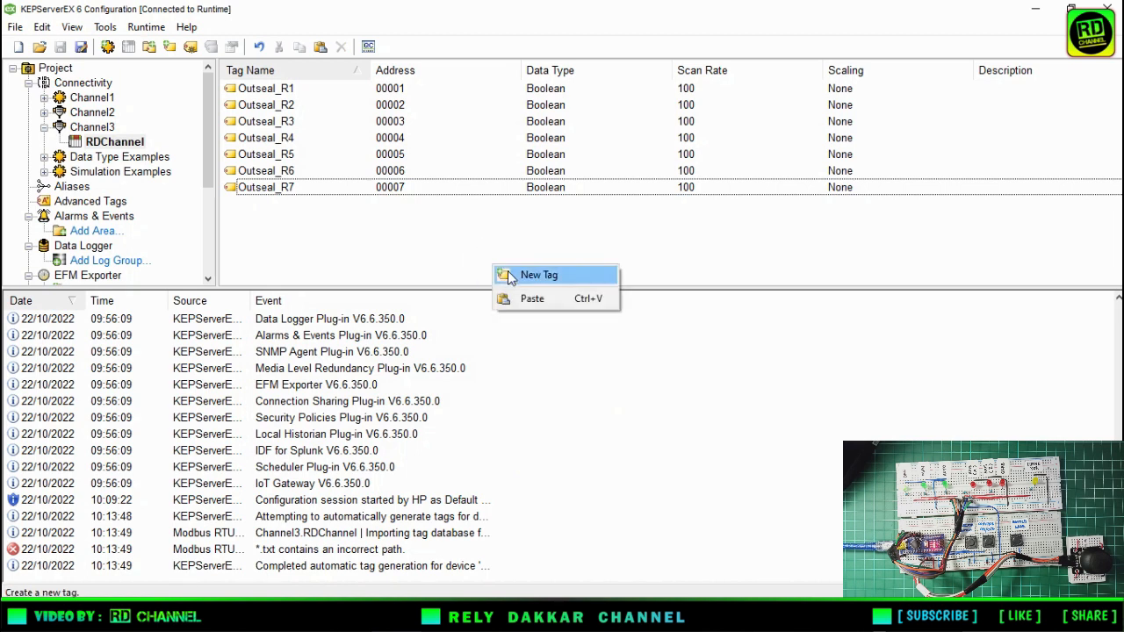
left_click(272, 218)
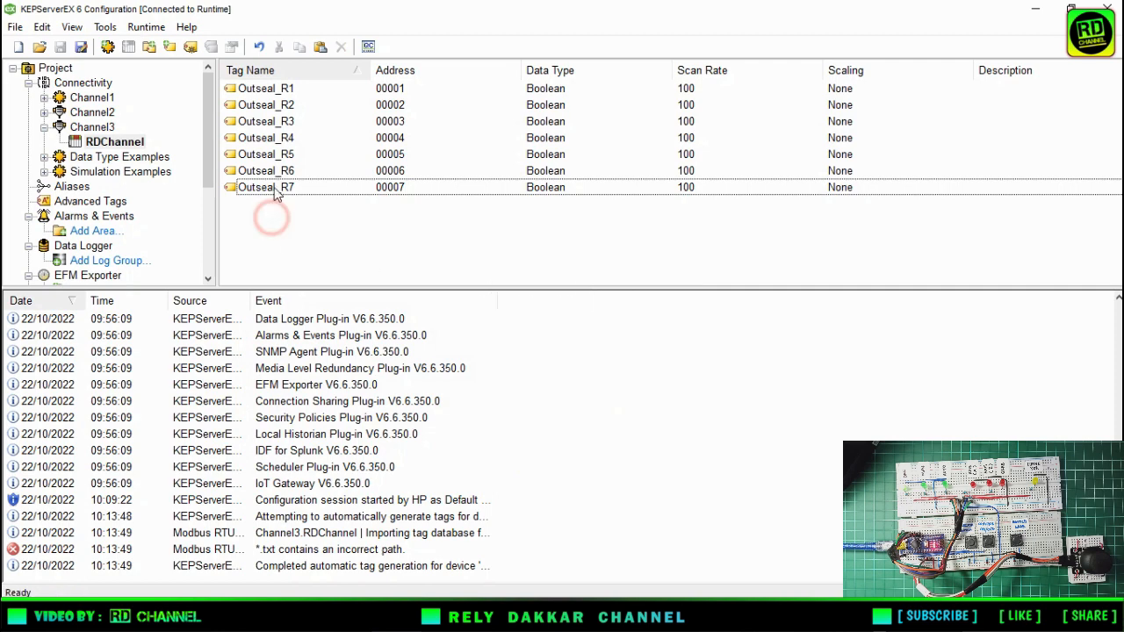
right_click(275, 188)
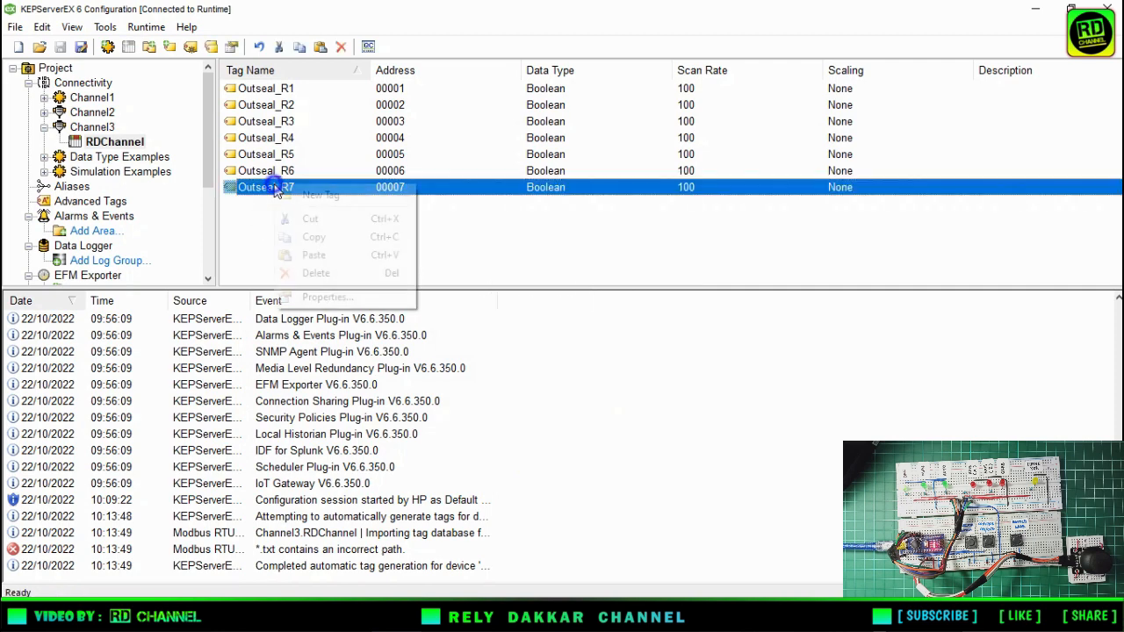
left_click(296, 236)
right_click(298, 228)
left_click(327, 262)
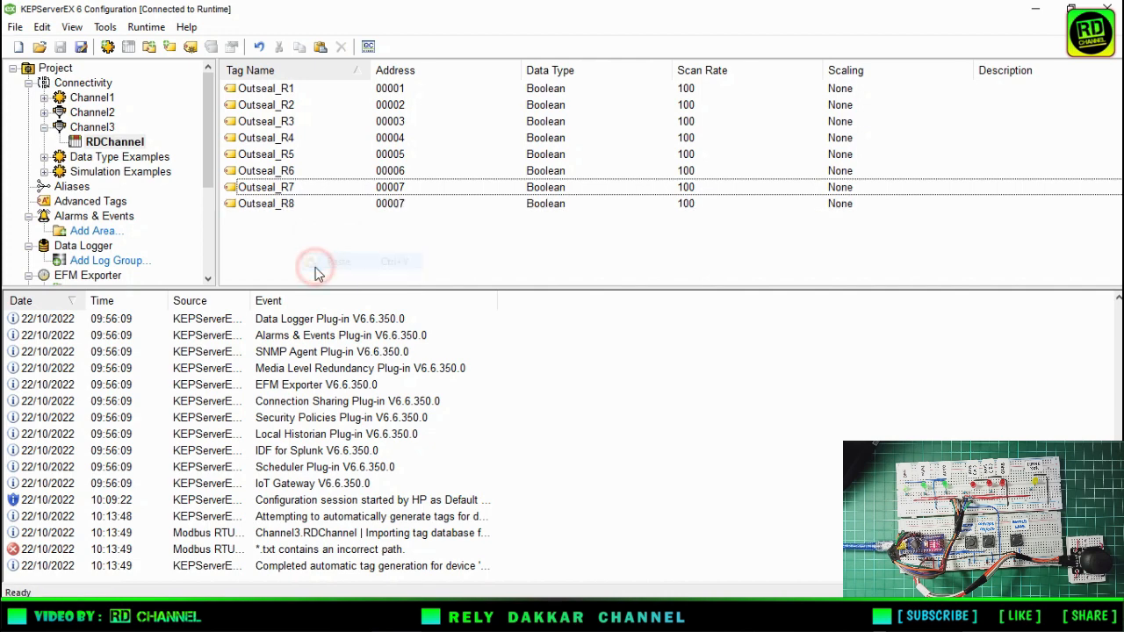
Open the properties of the pasted Outseal_R8 tag and change its name to Outseal_S2
double_click(277, 205)
left_click(675, 154)
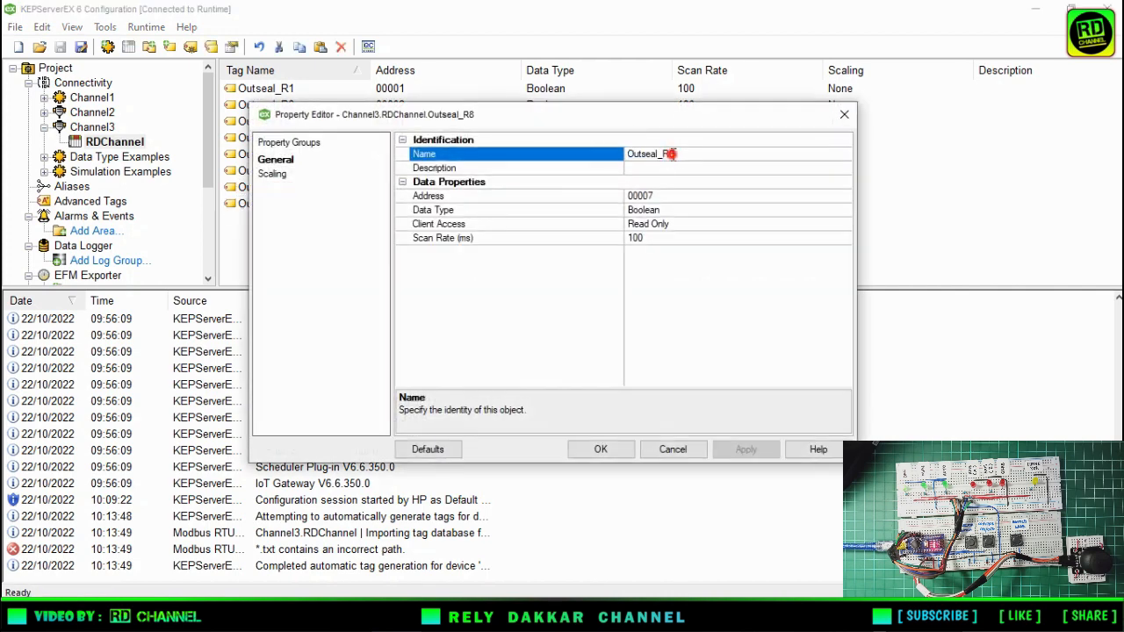
key("BackSpace")
key("BackSpace")
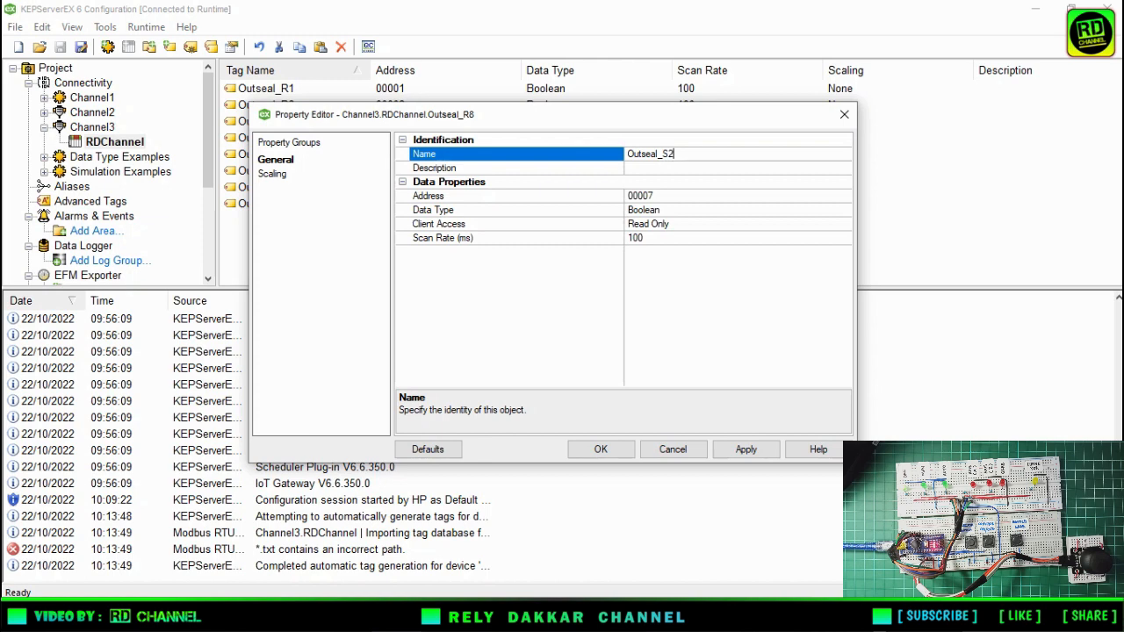
key("Return")
Set the address of the Outseal_S2 tag to 10002
left_click(656, 197)
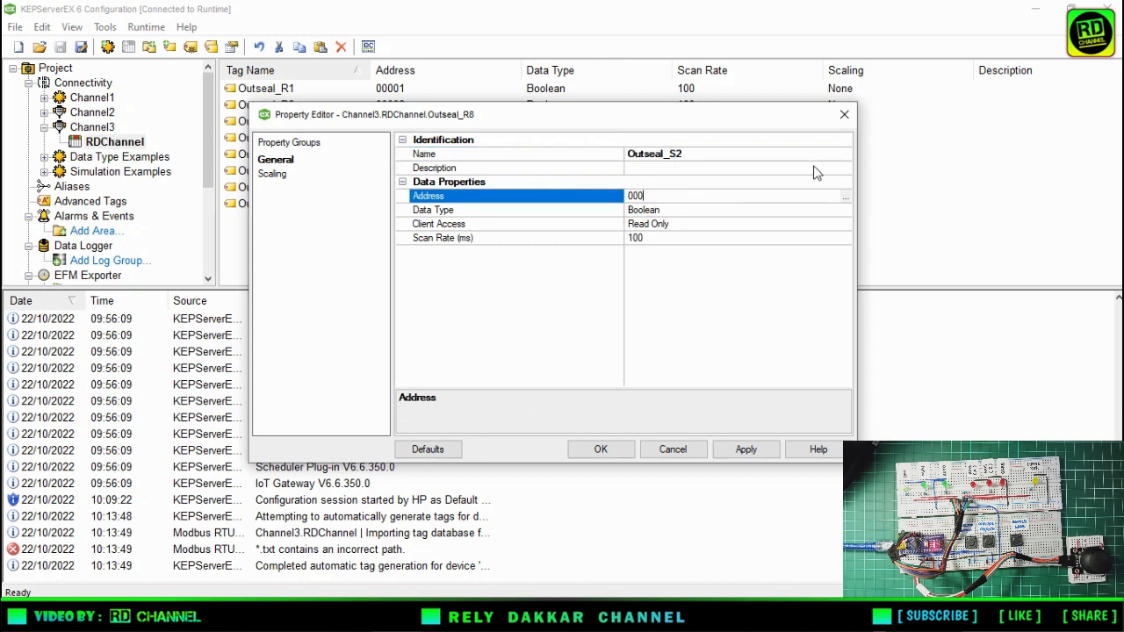
key("BackSpace")
key("BackSpace")
key("BackSpace")
Change the client access of the Outseal_S2 tag to Read/Write and save its properties
left_click(846, 225)
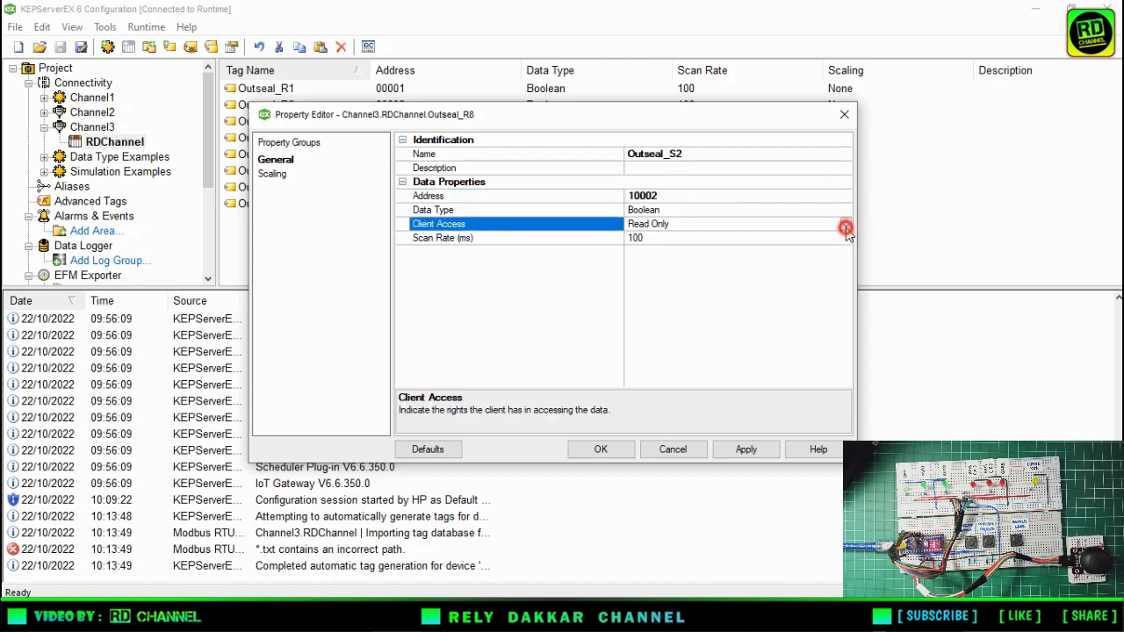
left_click(846, 225)
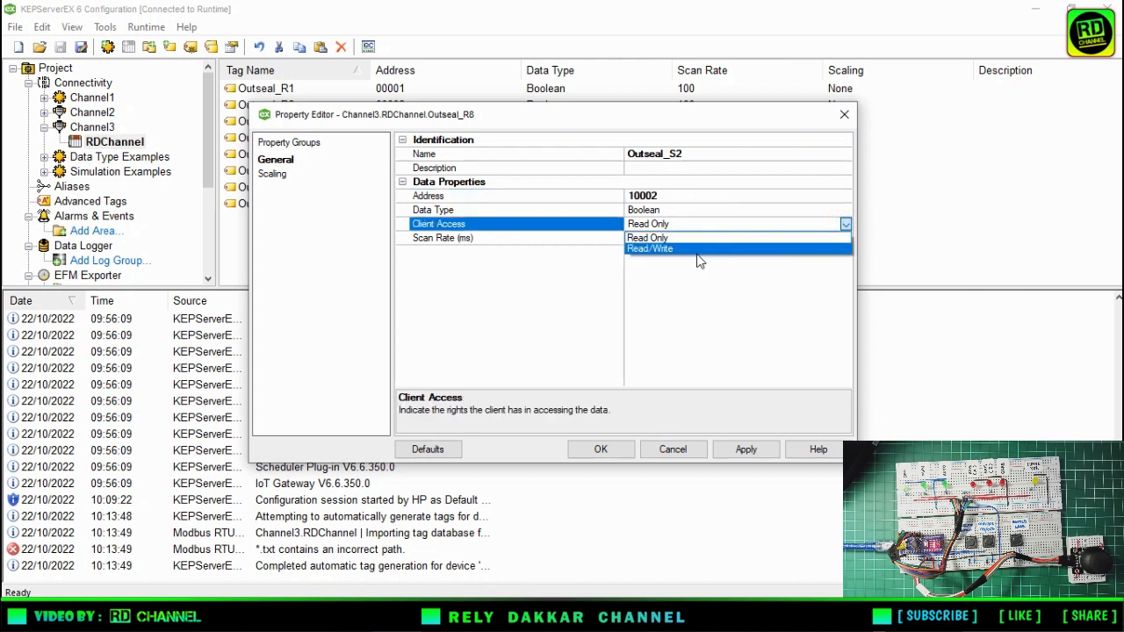
left_click(667, 249)
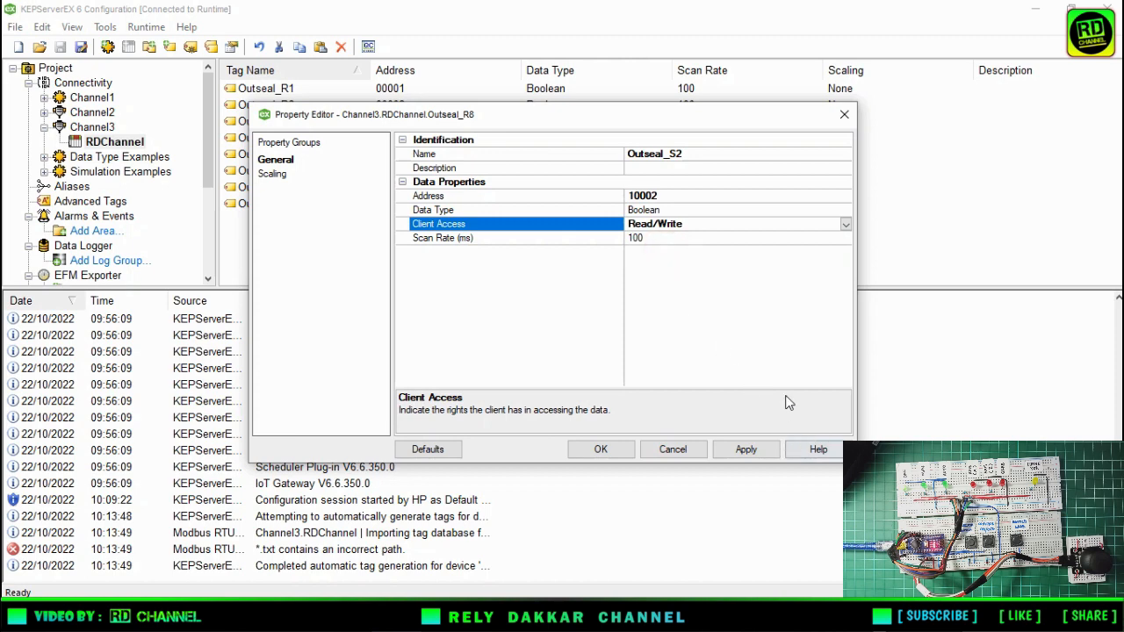
left_click(600, 450)
left_click(556, 249)
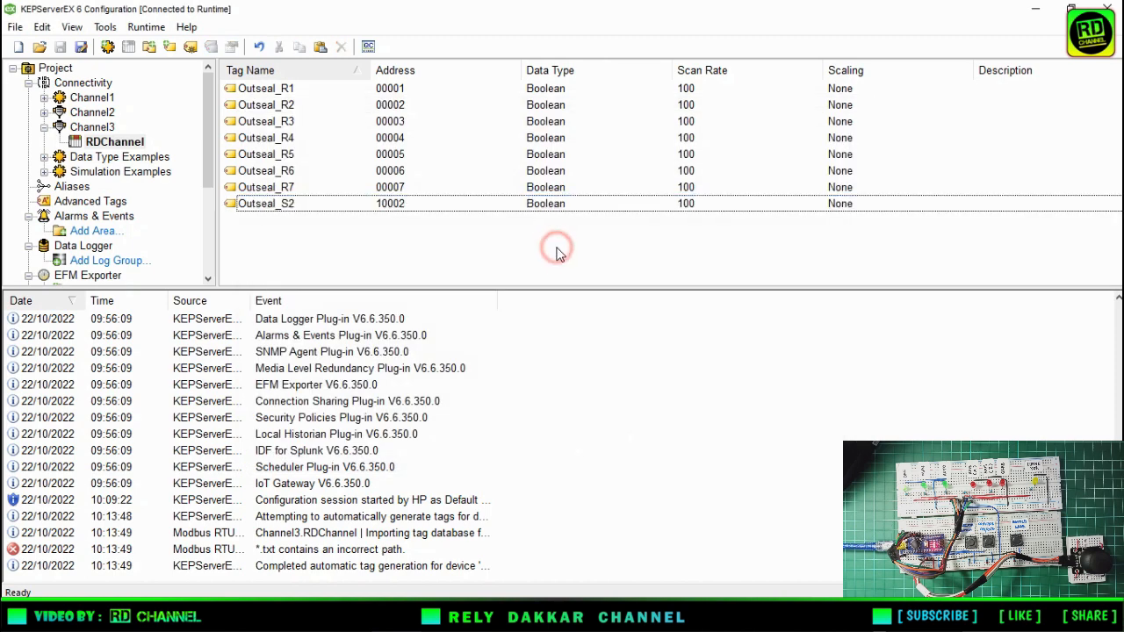
left_click(378, 245)
left_click(601, 255)
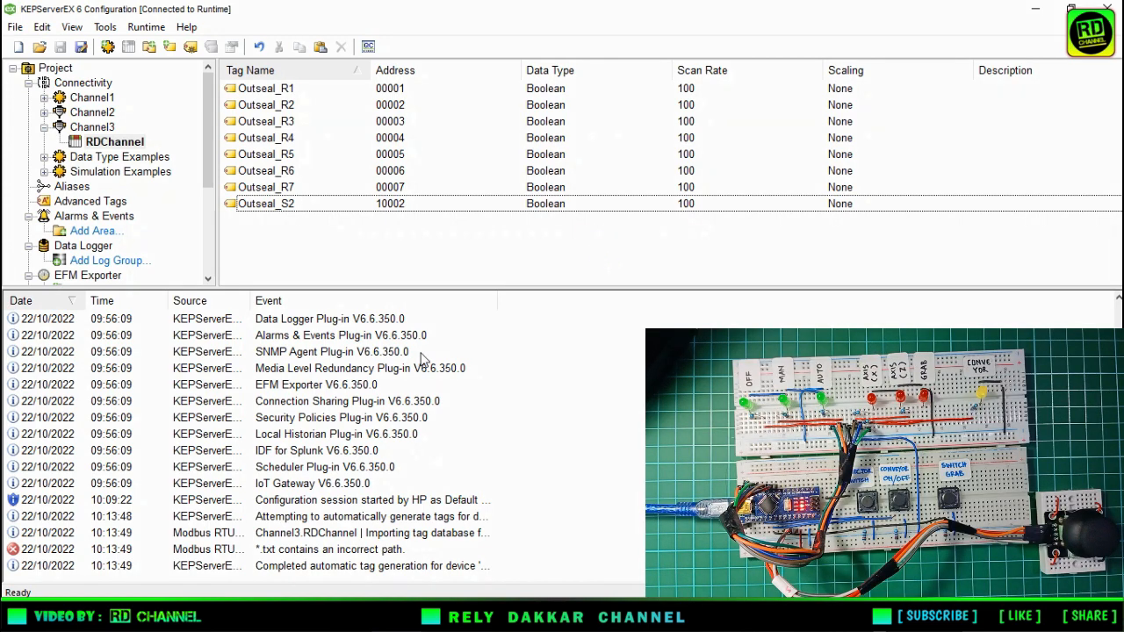
Launch OPC Quick Client and list the Channel3.RDChannel items with a column wide enough to read their full IDs
left_click(368, 48)
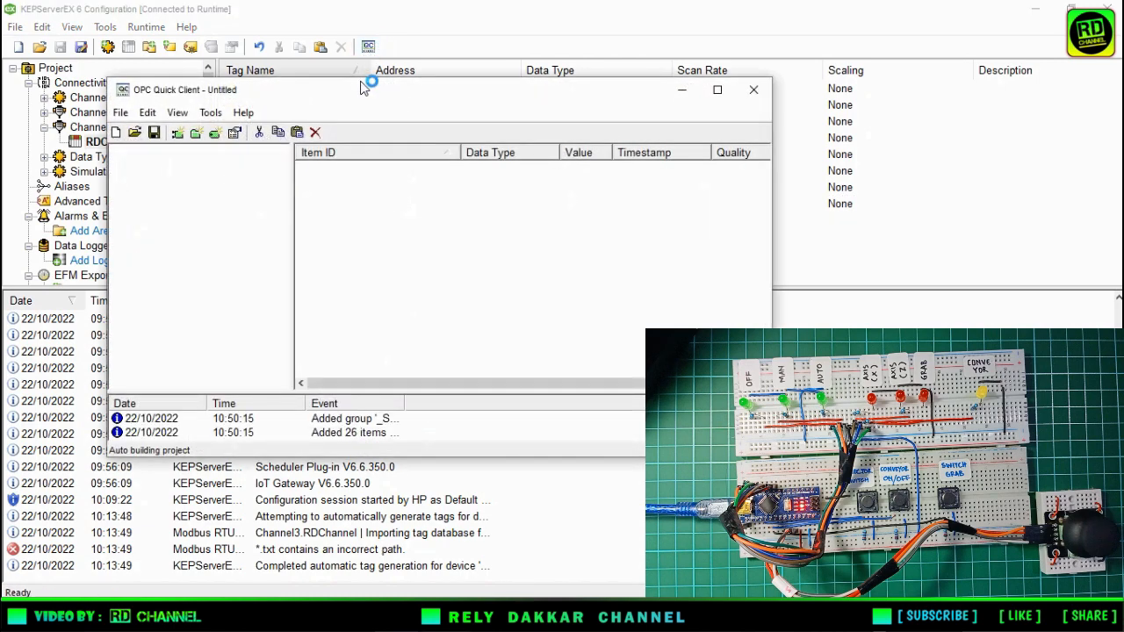
left_click(358, 88)
left_click_drag(358, 88, 265, 33)
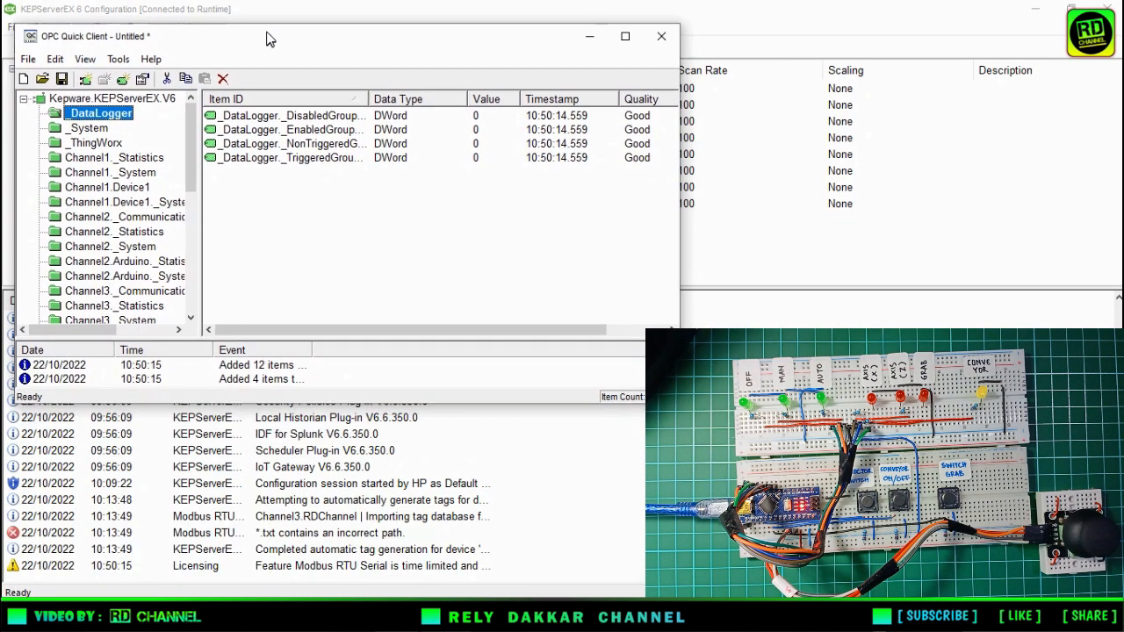
left_click_drag(191, 176, 187, 231)
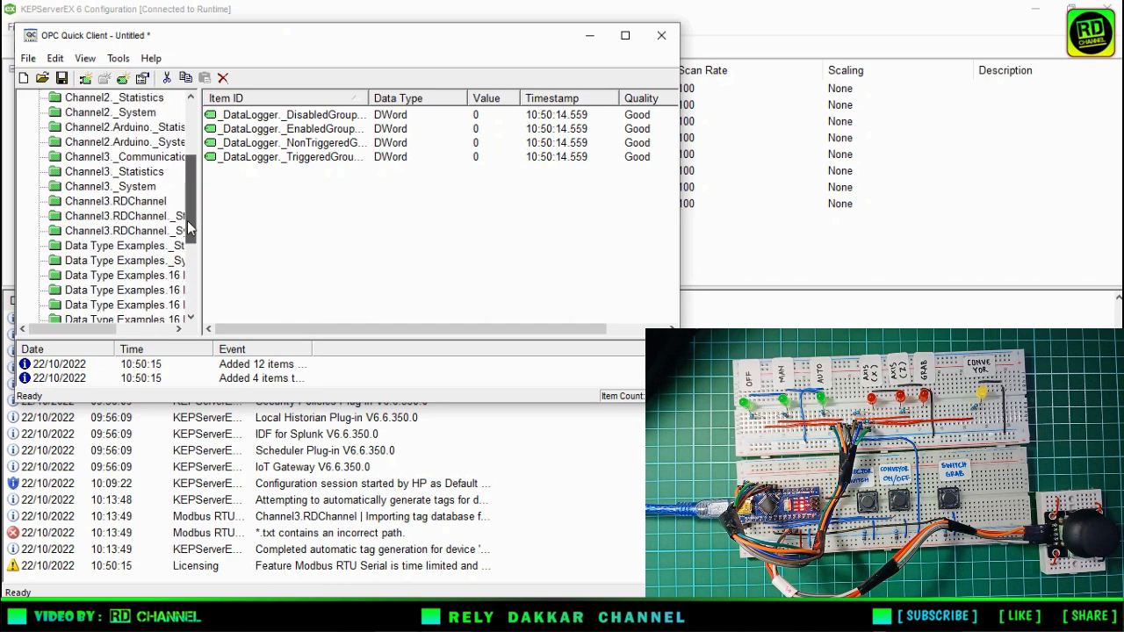
left_click(147, 204)
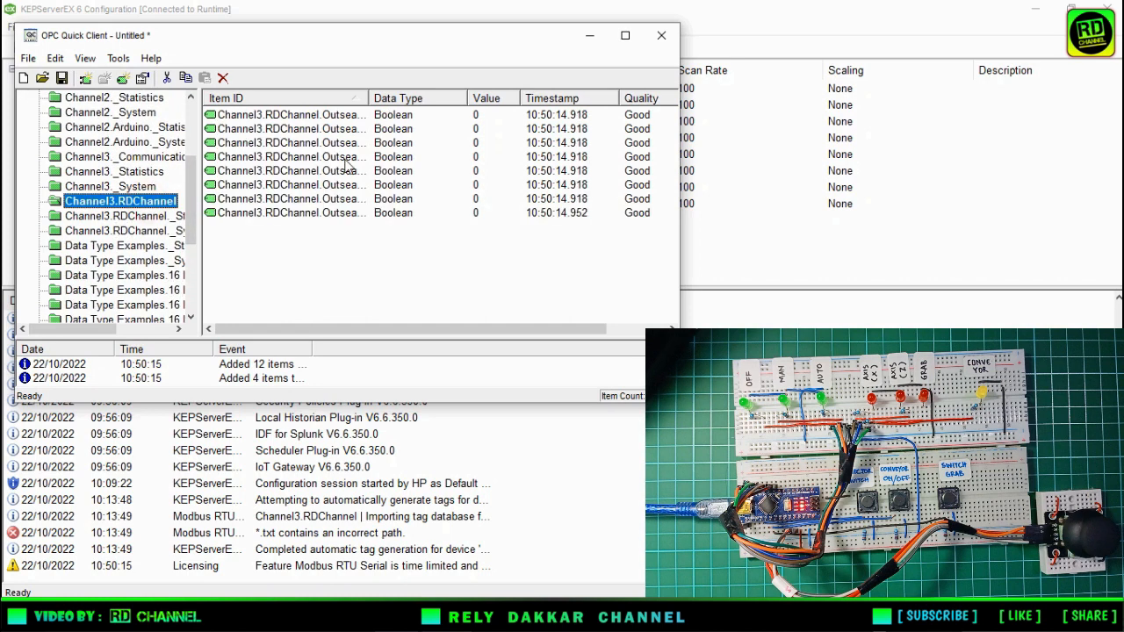
left_click_drag(369, 97, 395, 102)
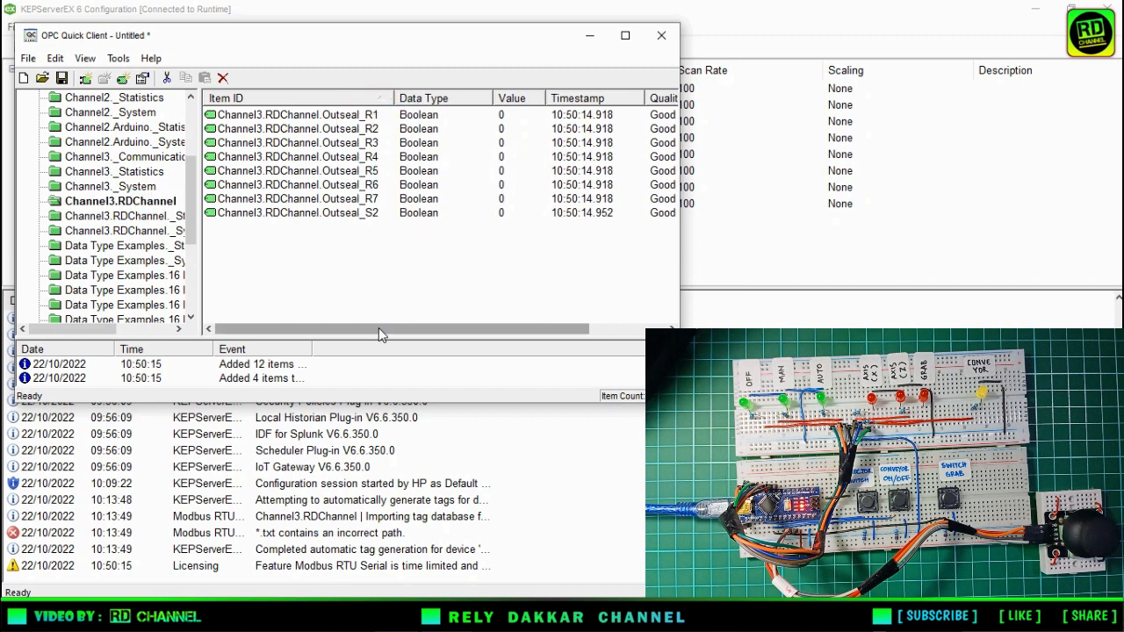
Examine the values, timestamps and quality of the Outseal_R1 to Outseal_R7 and Outseal_S2 items
left_click_drag(379, 327, 429, 341)
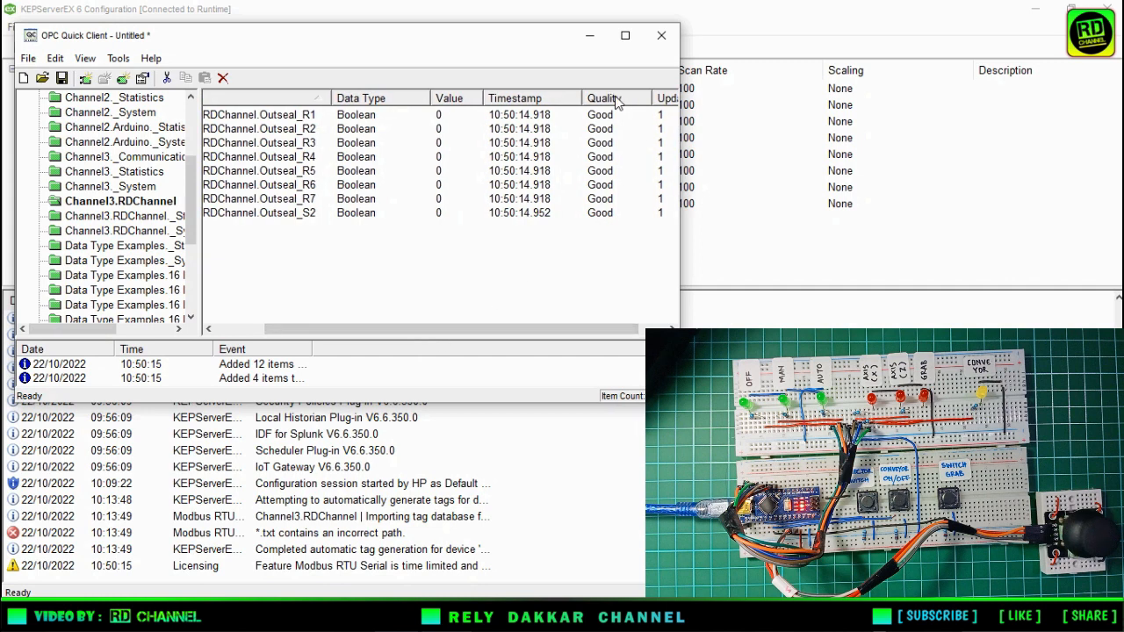
left_click(489, 332)
left_click(489, 331)
left_click_drag(489, 332, 455, 329)
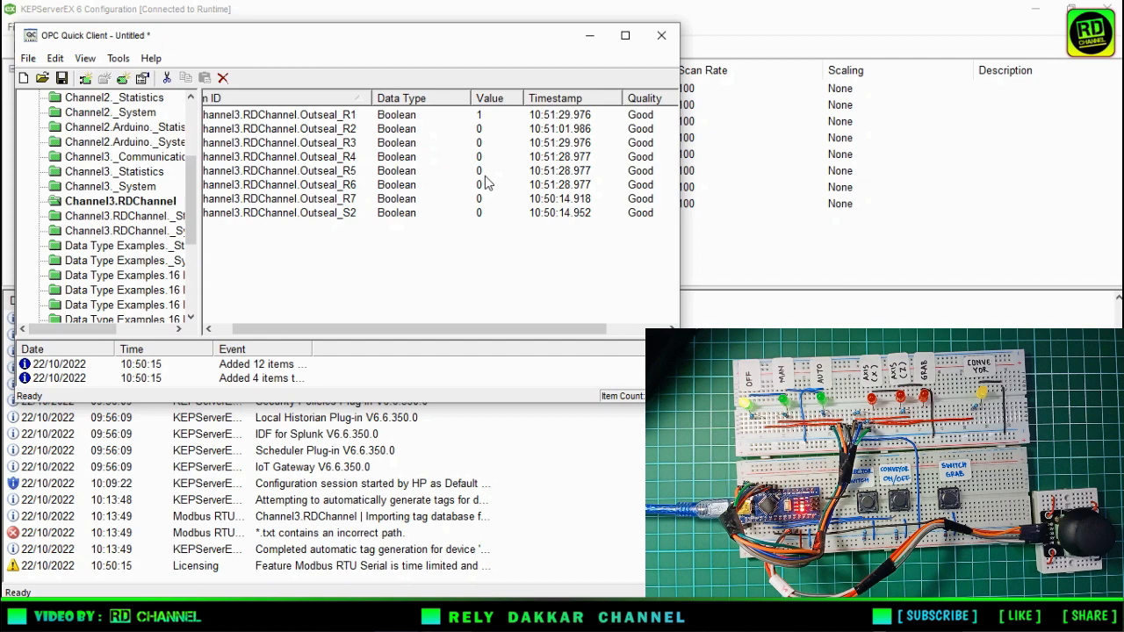
left_click_drag(487, 328, 464, 334)
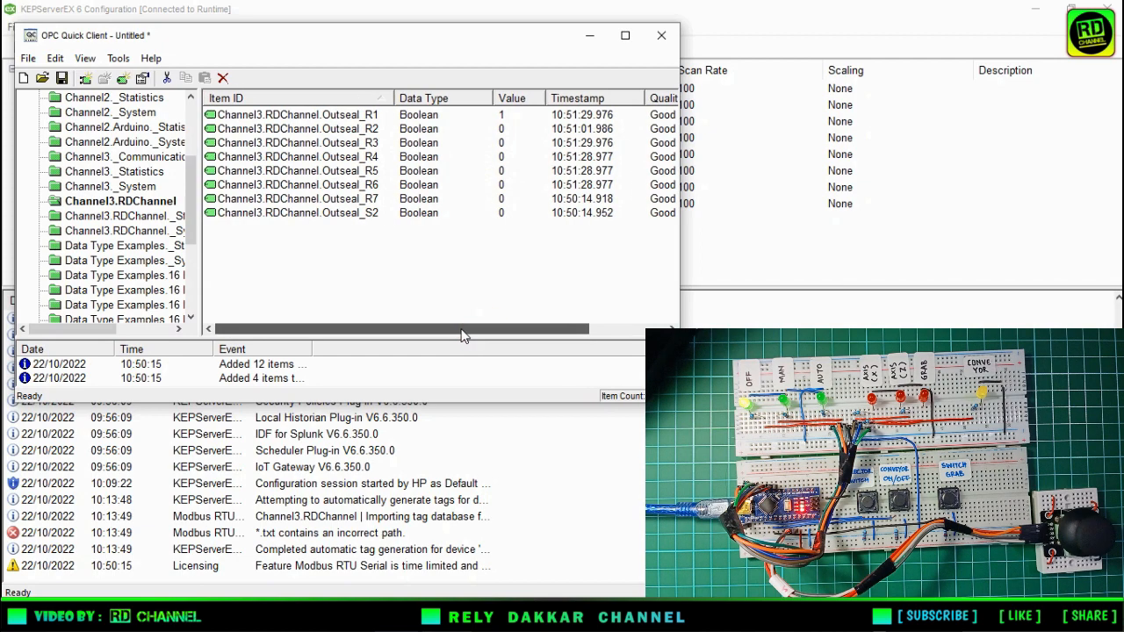
Minimize OPC Quick Client, switch to Factory I/O, open the saved TWO AXIS scene and hide the parts palette
left_click(590, 36)
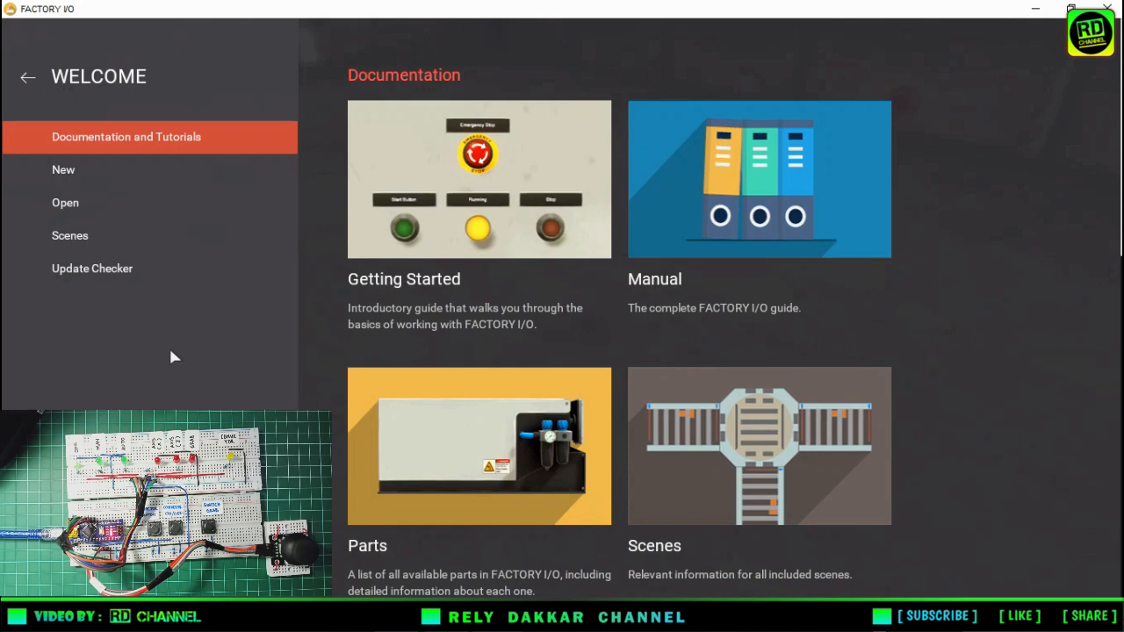
left_click(74, 207)
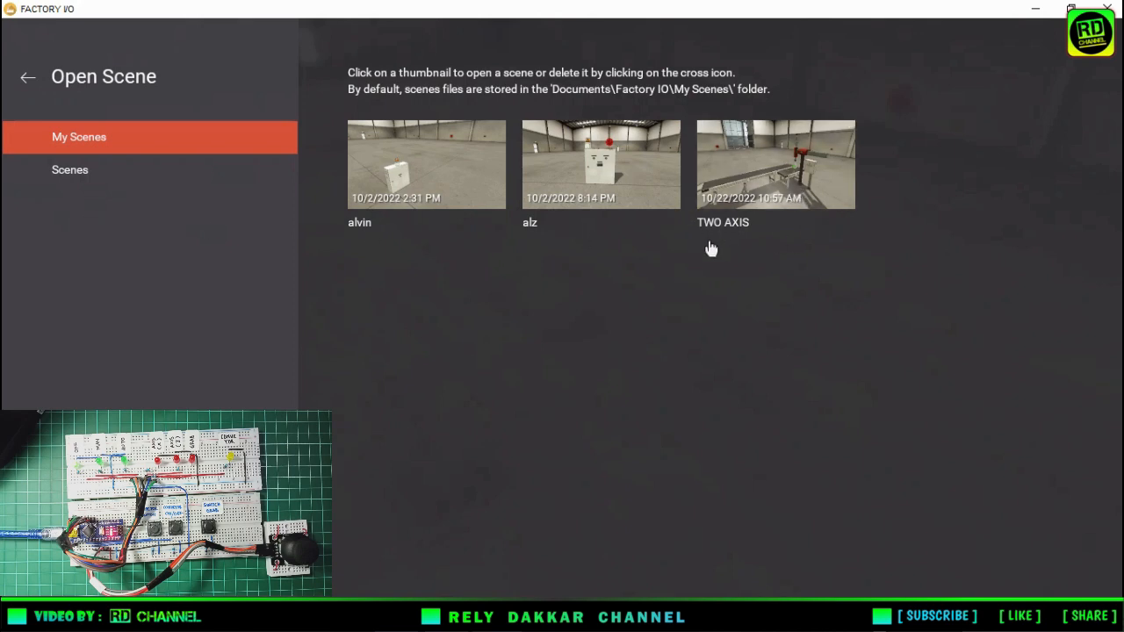
left_click(758, 180)
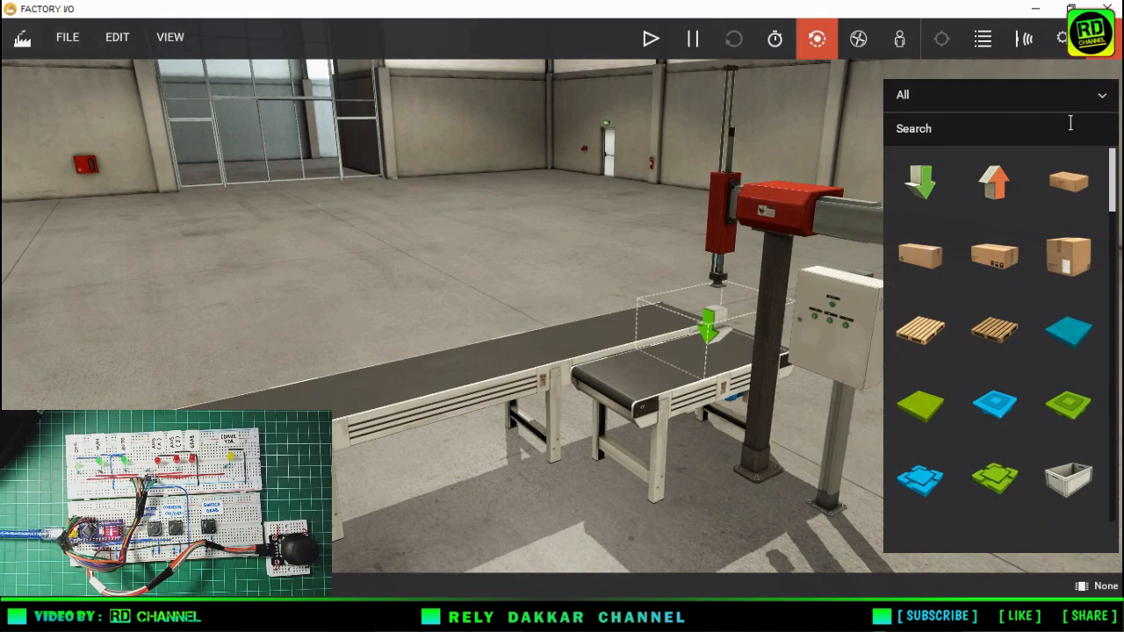
left_click(1103, 49)
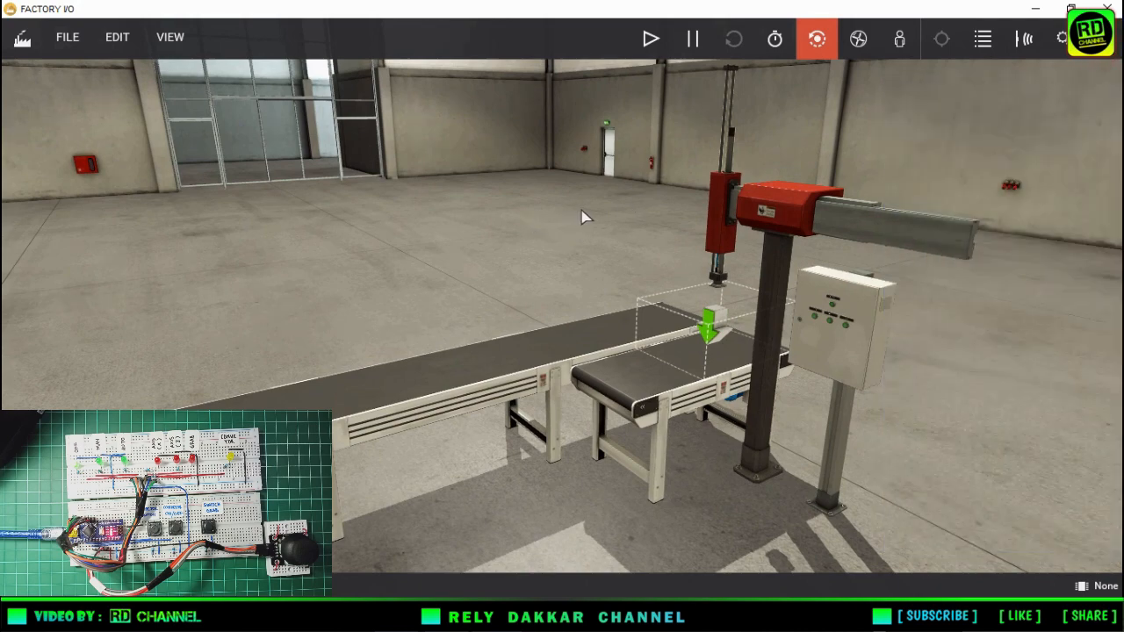
Show the scene's actuator tags and pin both belt conveyors plus the Grab, Z and X tags of Two-Axis Pick & Place 1
scroll(582, 217, "down", 3)
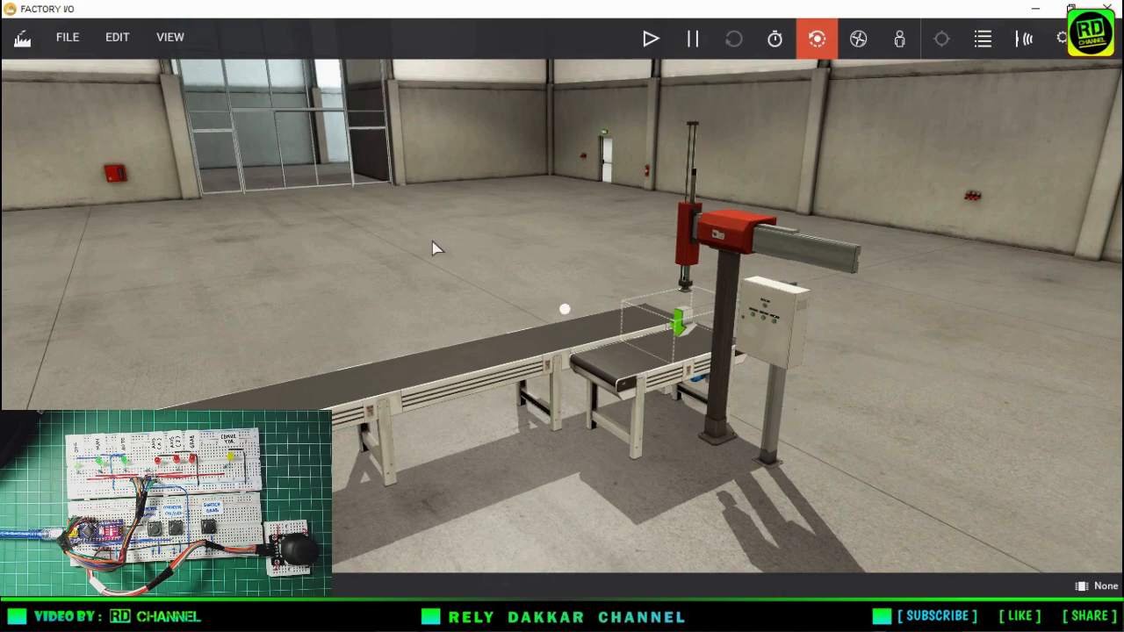
left_click_drag(444, 244, 464, 214)
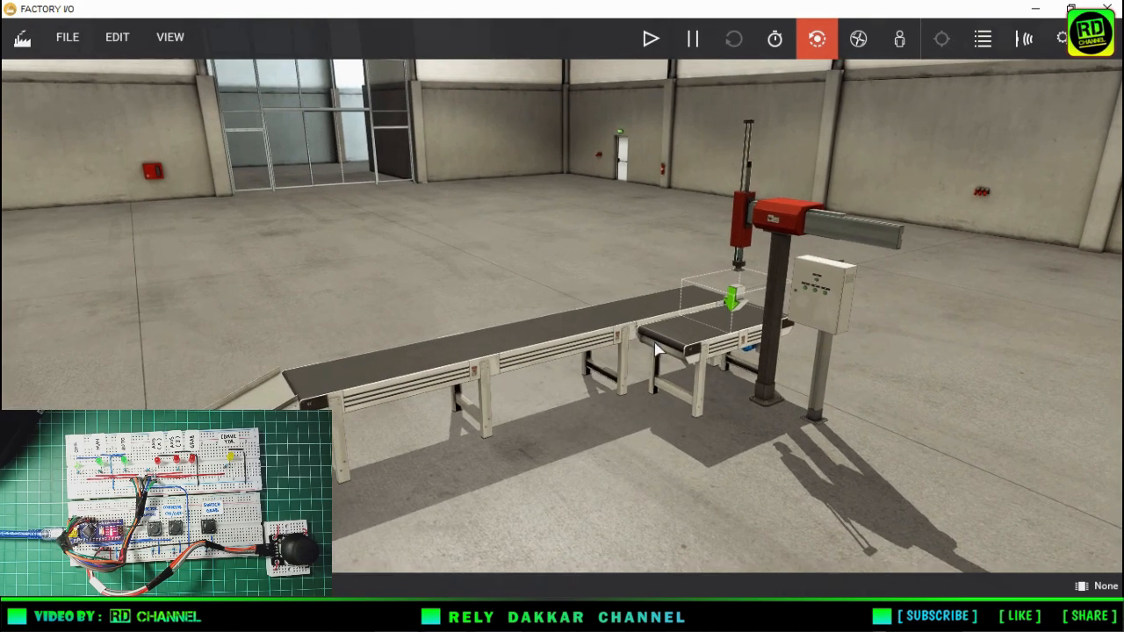
left_click(1061, 43)
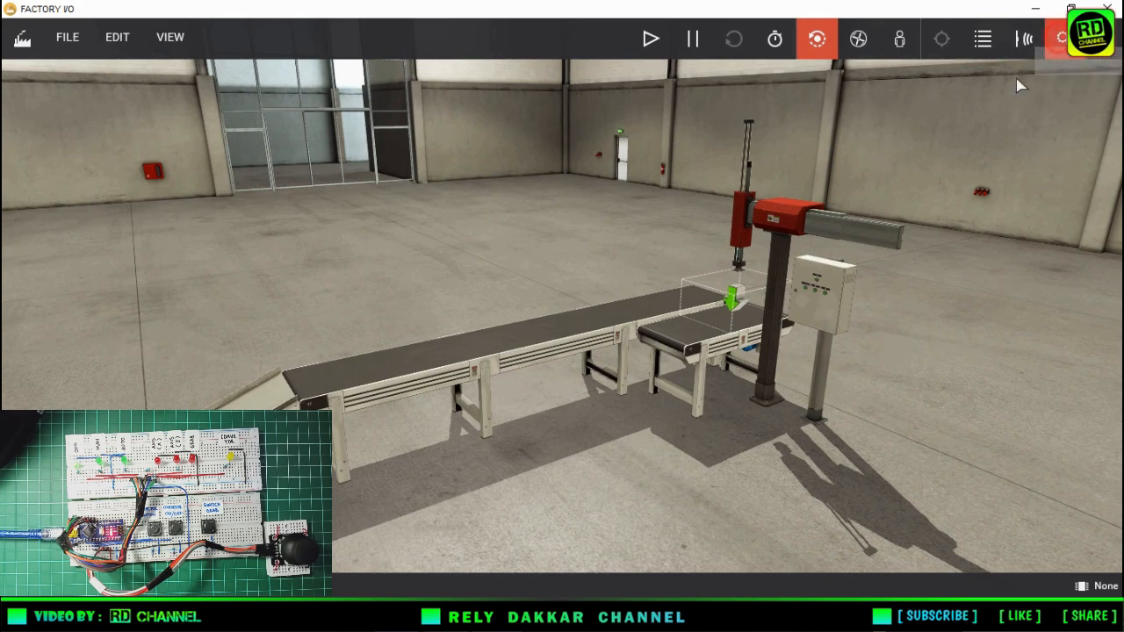
left_click(712, 319)
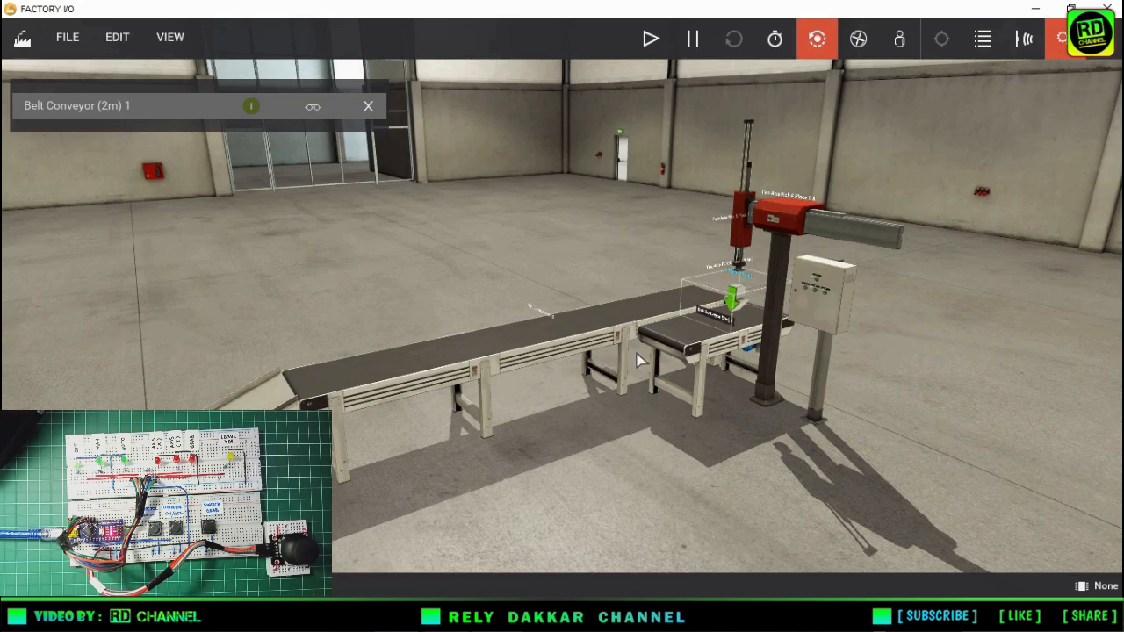
left_click(546, 320)
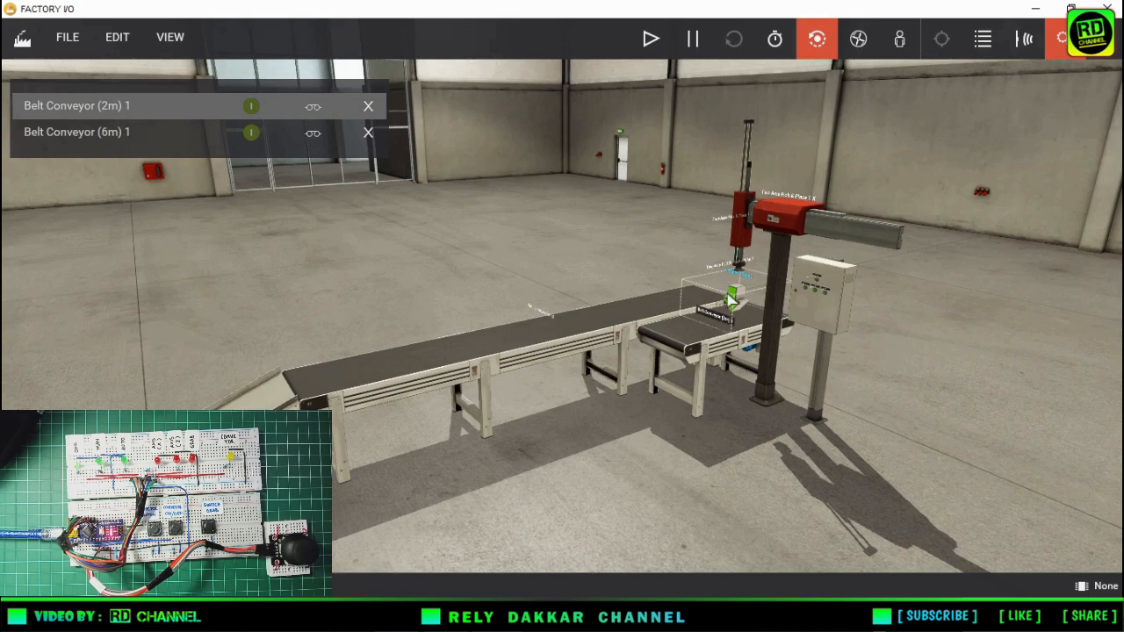
left_click(715, 269)
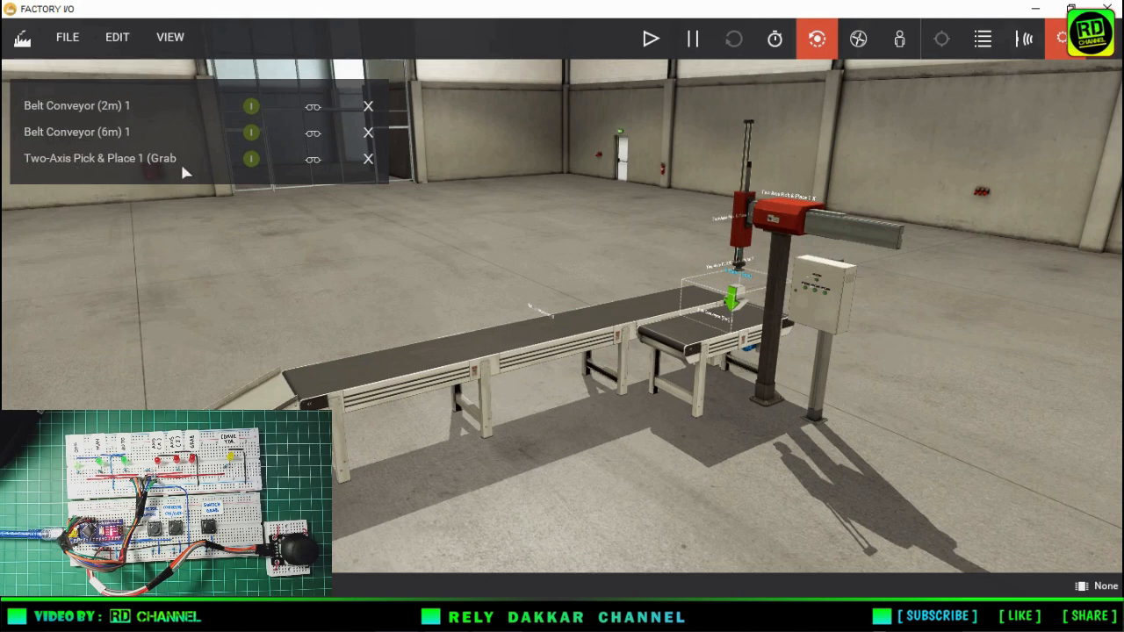
left_click(724, 226)
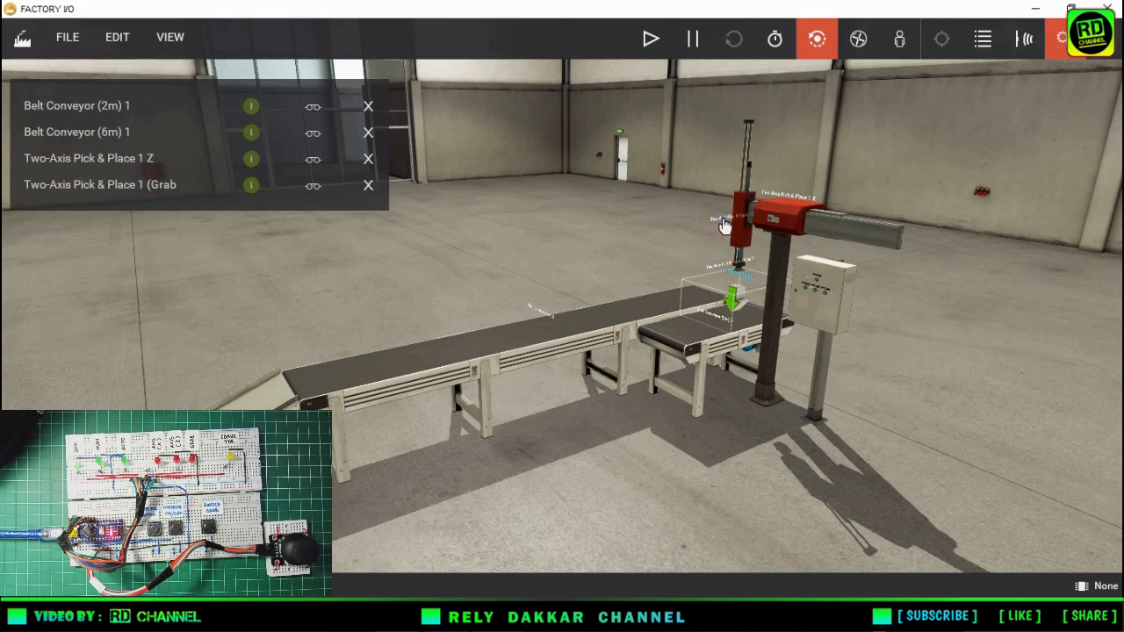
left_click(776, 201)
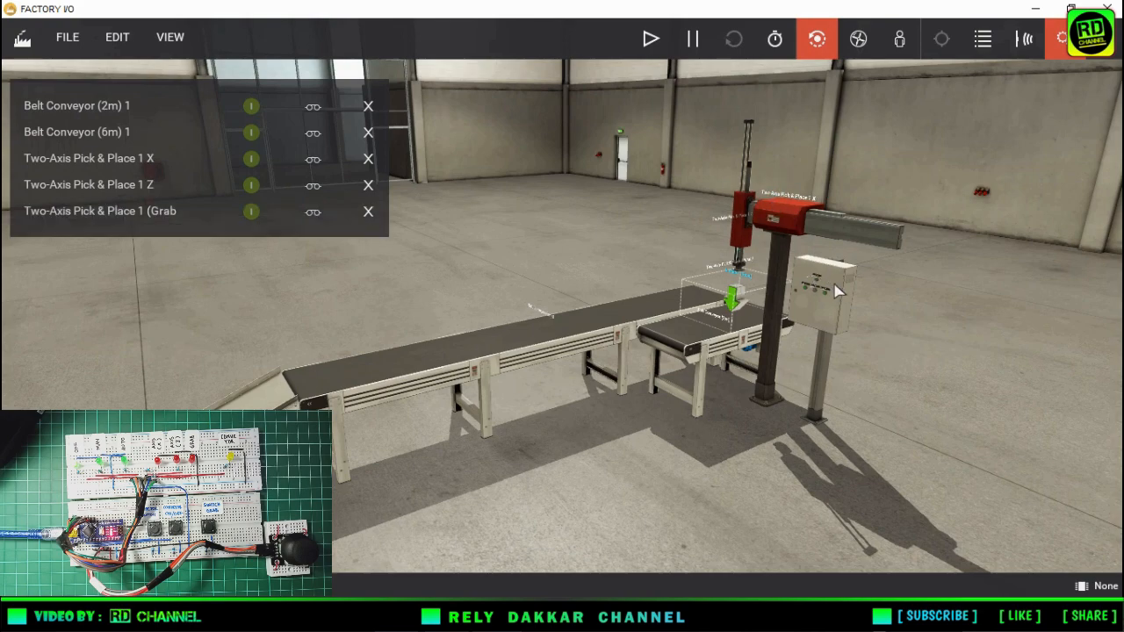
Examine the control box's ON-OFF CONVEYOR, OFF, MANUAL and AUTO buttons up close and the overall conveyor layout
scroll(830, 294, "up", 5)
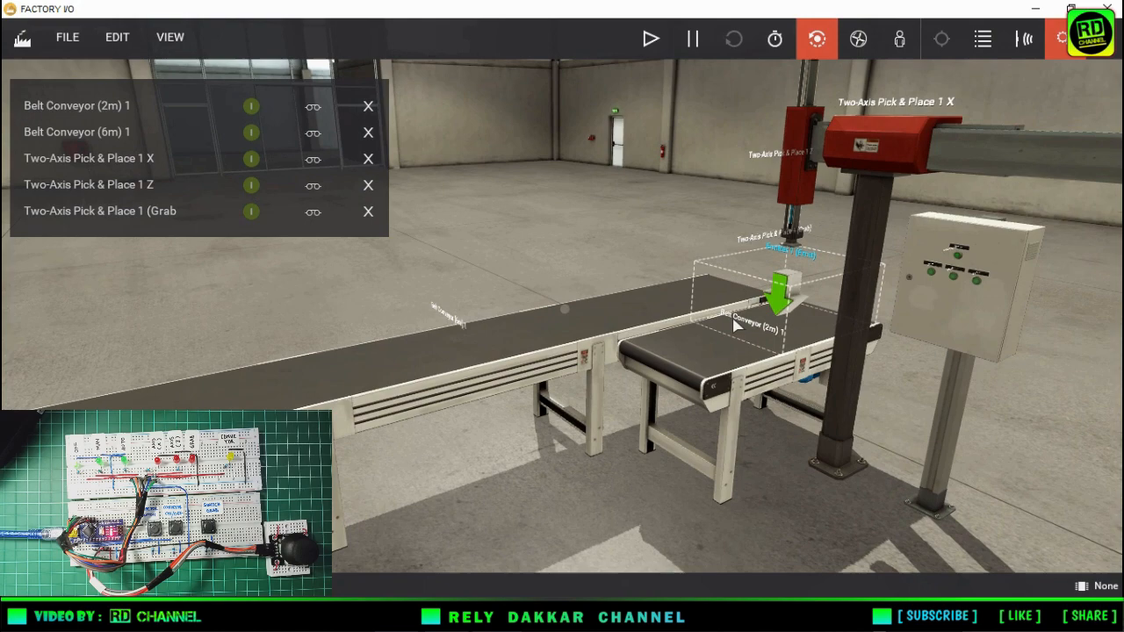
scroll(736, 325, "up", 4)
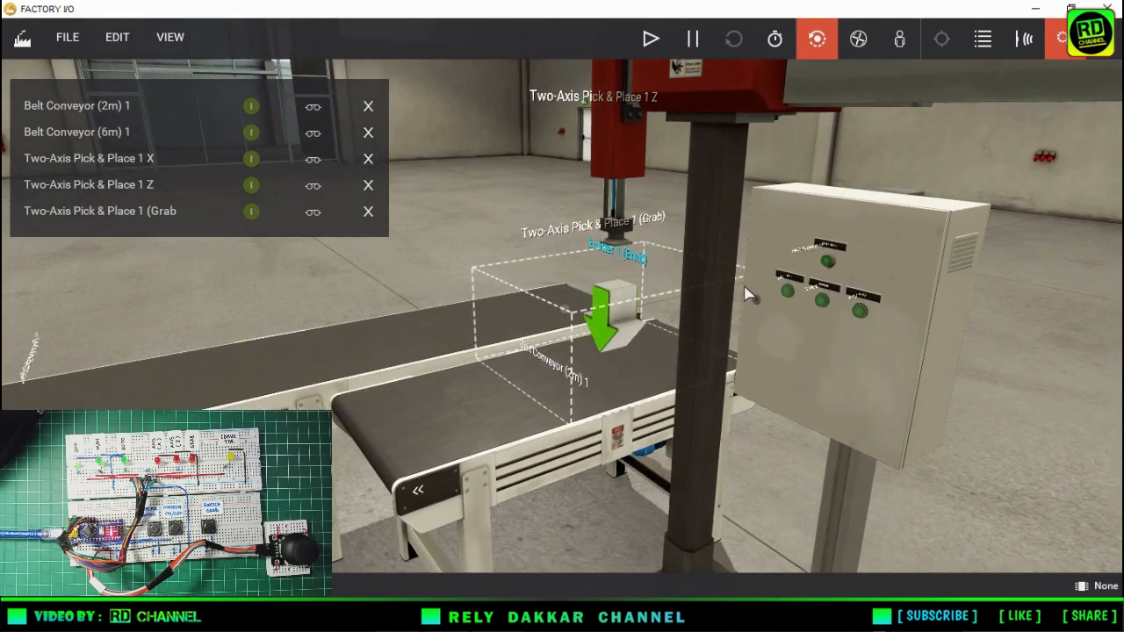
double_click(747, 294)
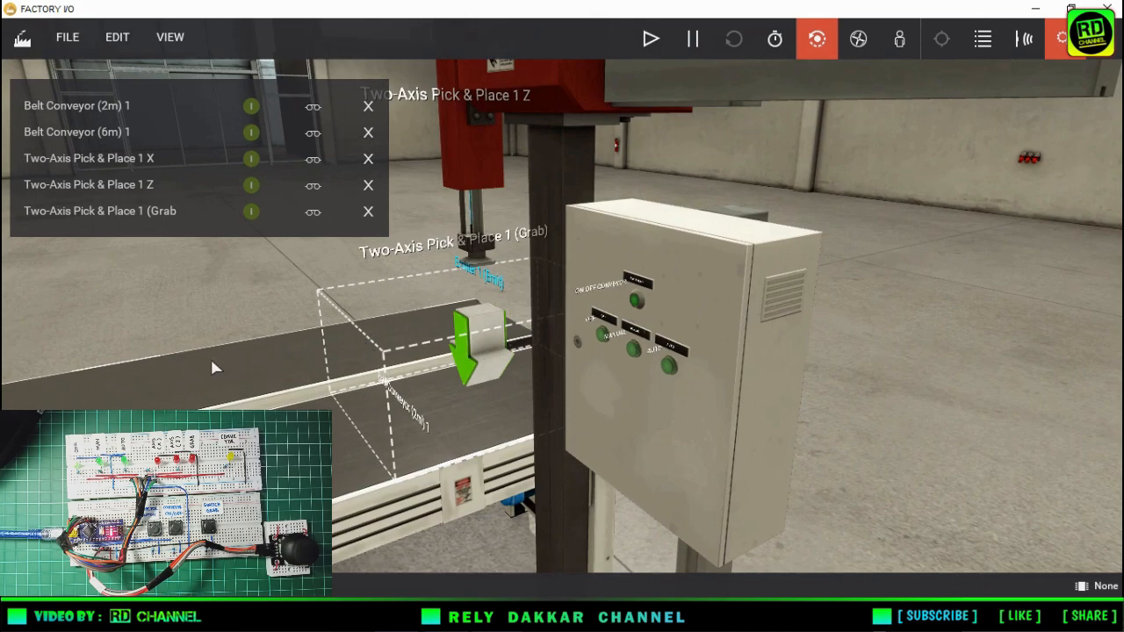
scroll(642, 336, "up", 3)
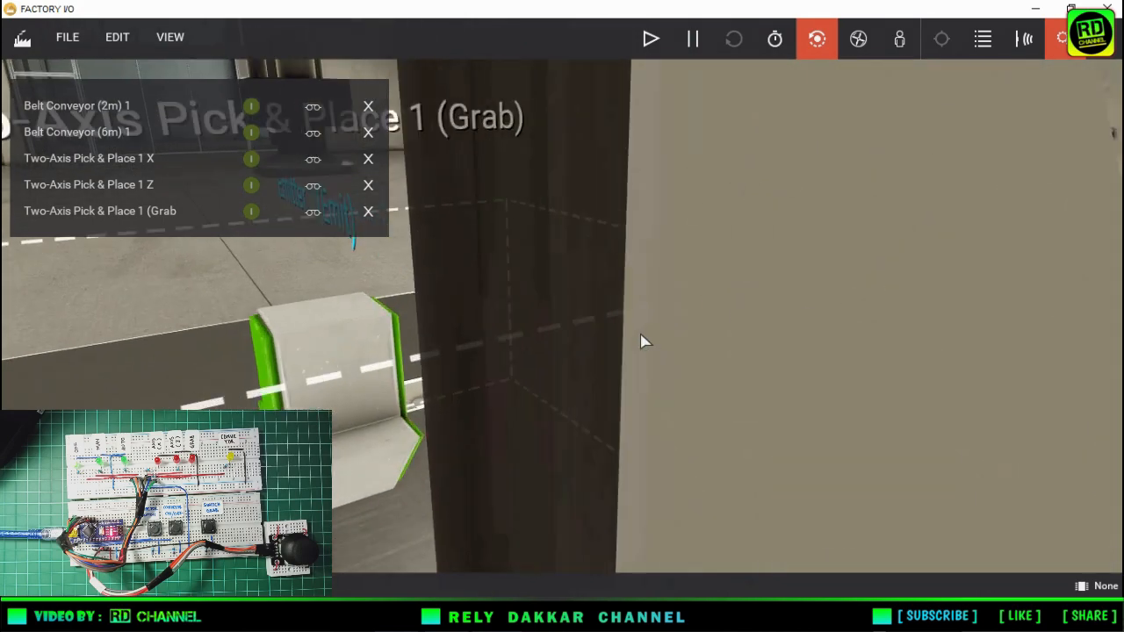
scroll(642, 341, "down", 3)
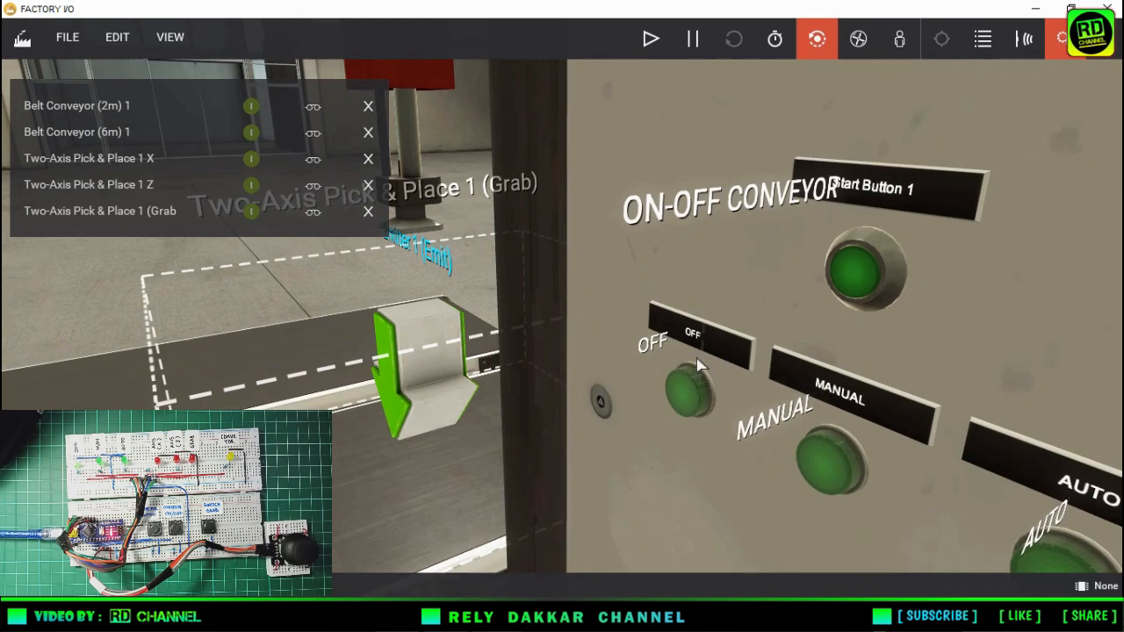
scroll(673, 364, "down", 5)
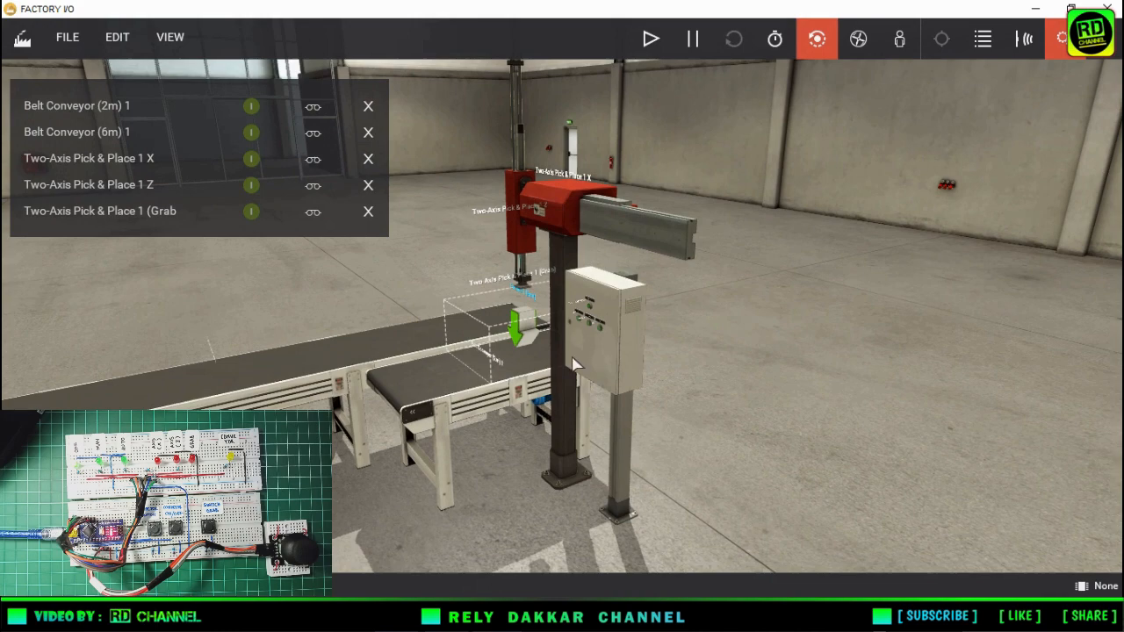
left_click_drag(576, 365, 795, 232)
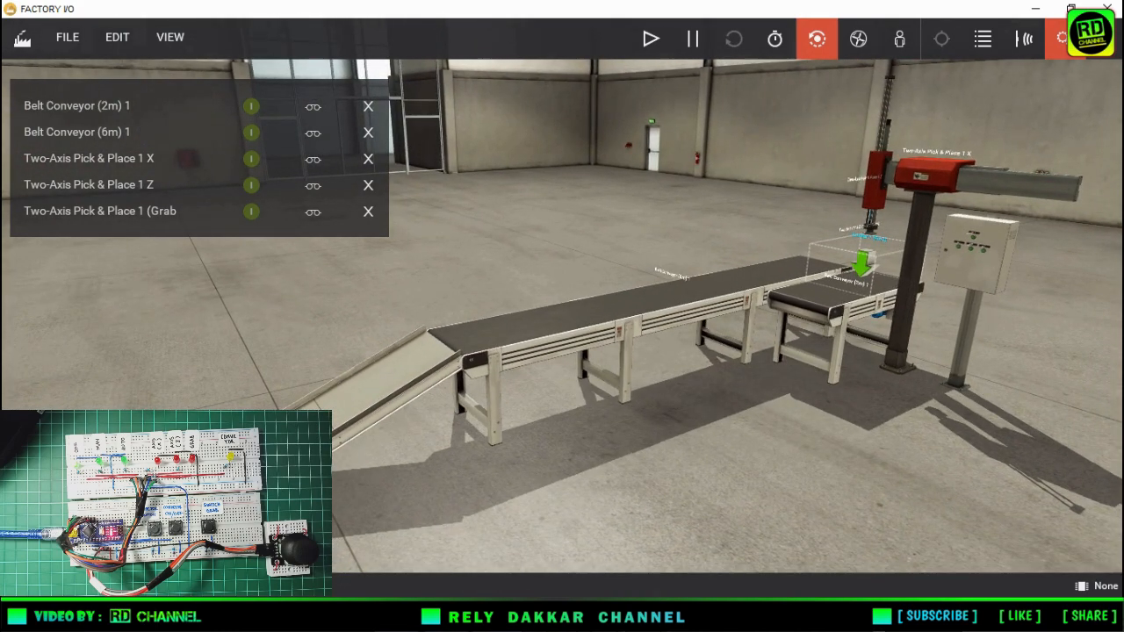
Unpin every actuator tag, including both belt conveyors, Remover 1 and the Two-Axis Pick & Place 1 tags, and hide the actuator tags
left_click(246, 462)
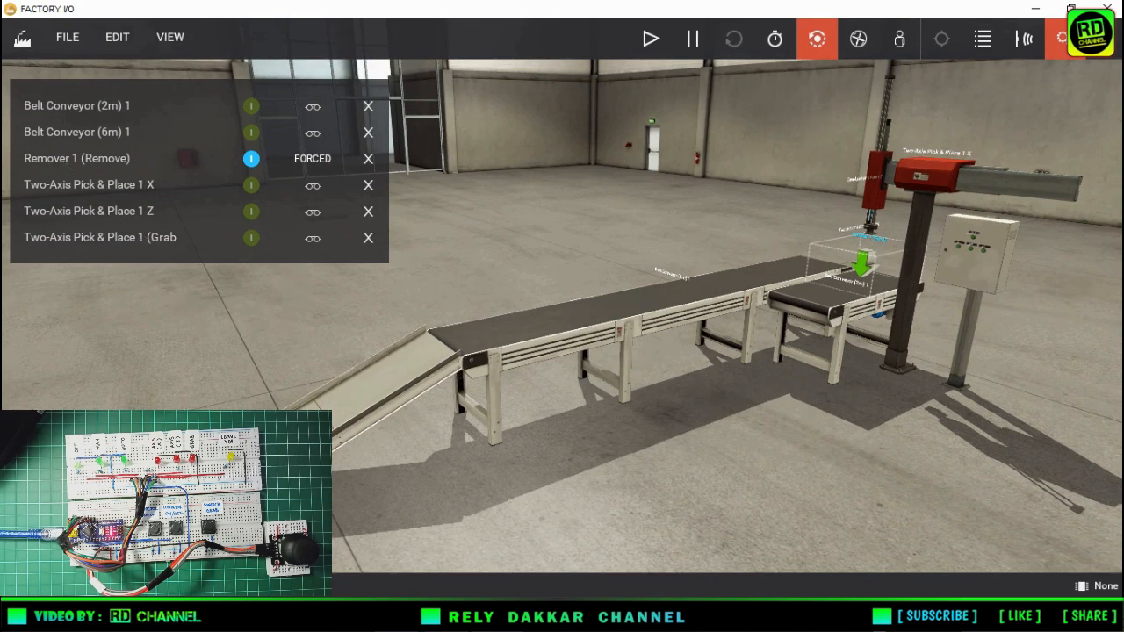
left_click(371, 105)
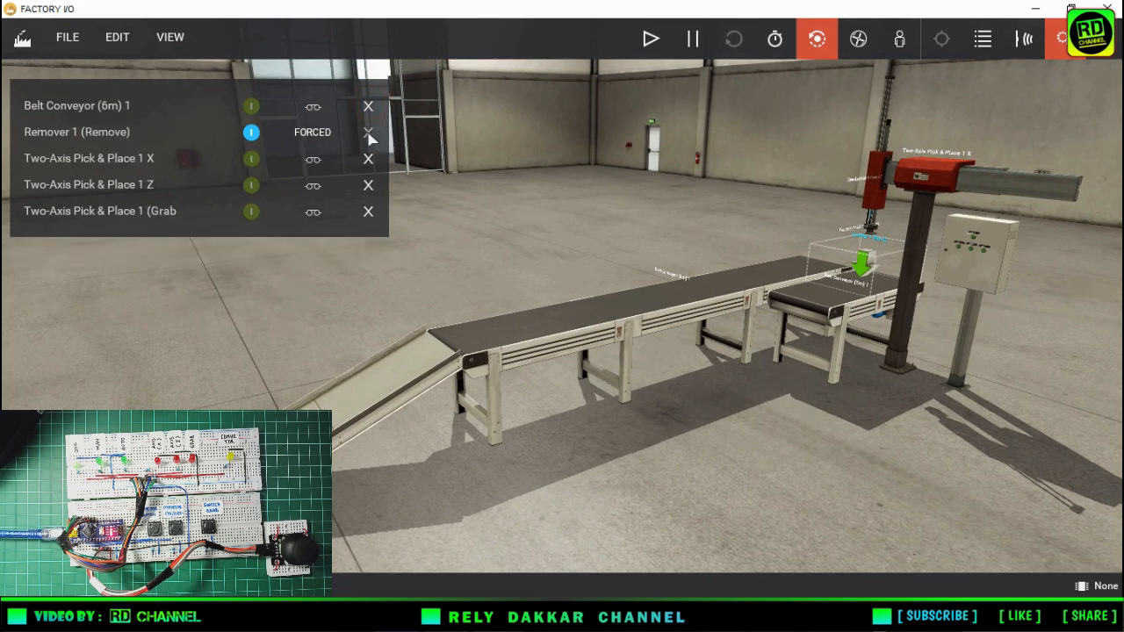
left_click(370, 134)
left_click(369, 105)
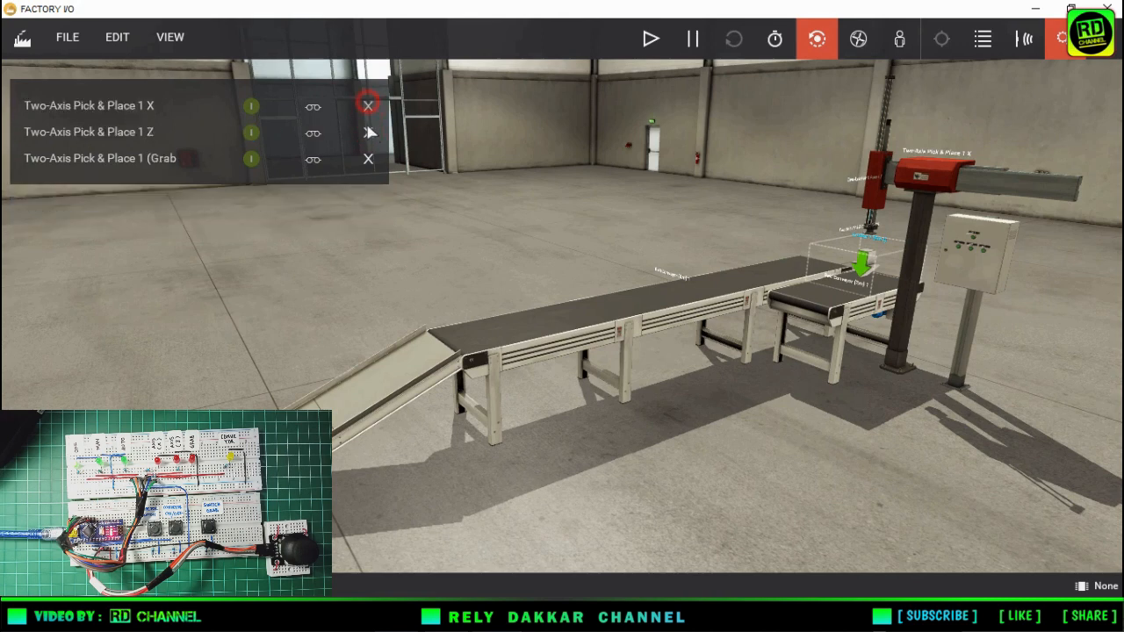
left_click(368, 107)
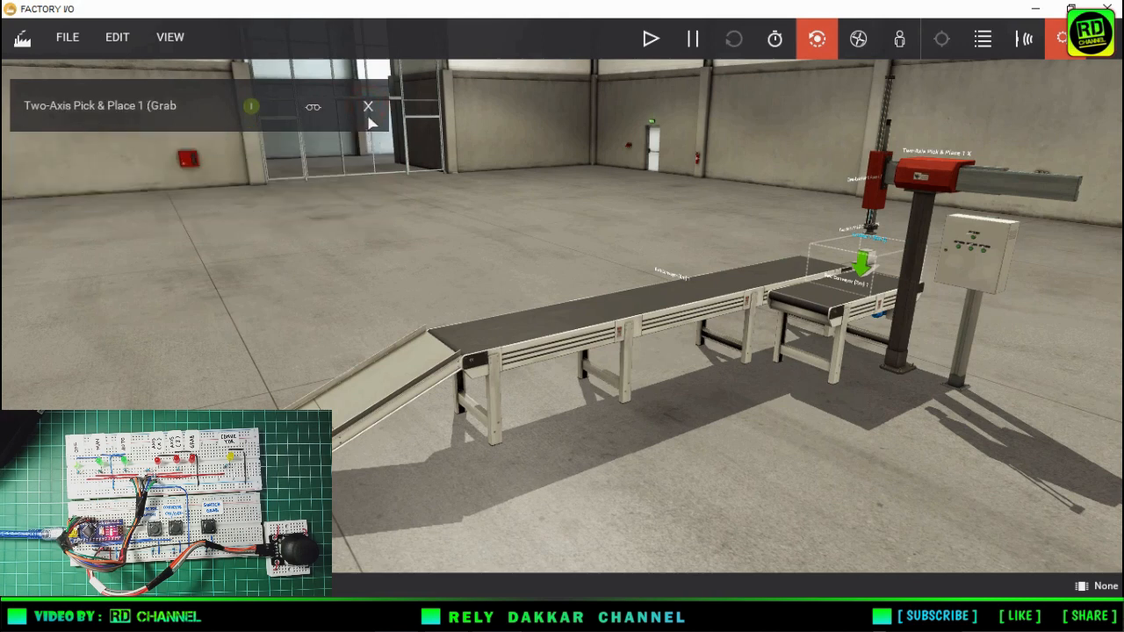
left_click(368, 106)
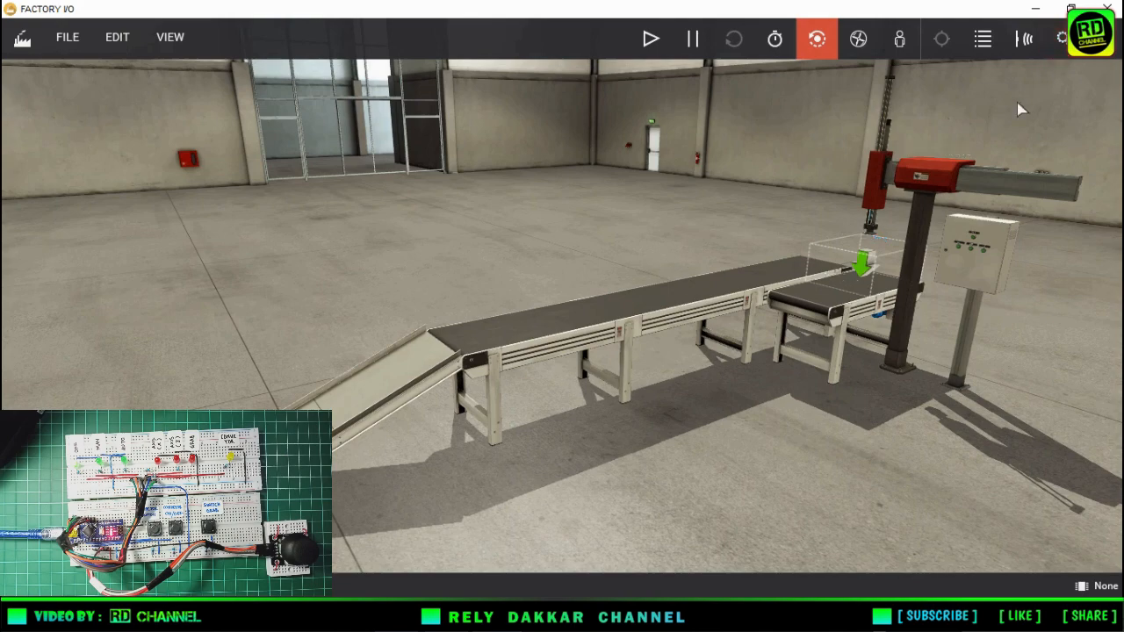
Review the scene from the saved Camera 1, Camera 2 and Camera 3 positions, finish on Camera 3 and close the camera list
scroll(872, 248, "up", 2)
left_click_drag(838, 246, 813, 243)
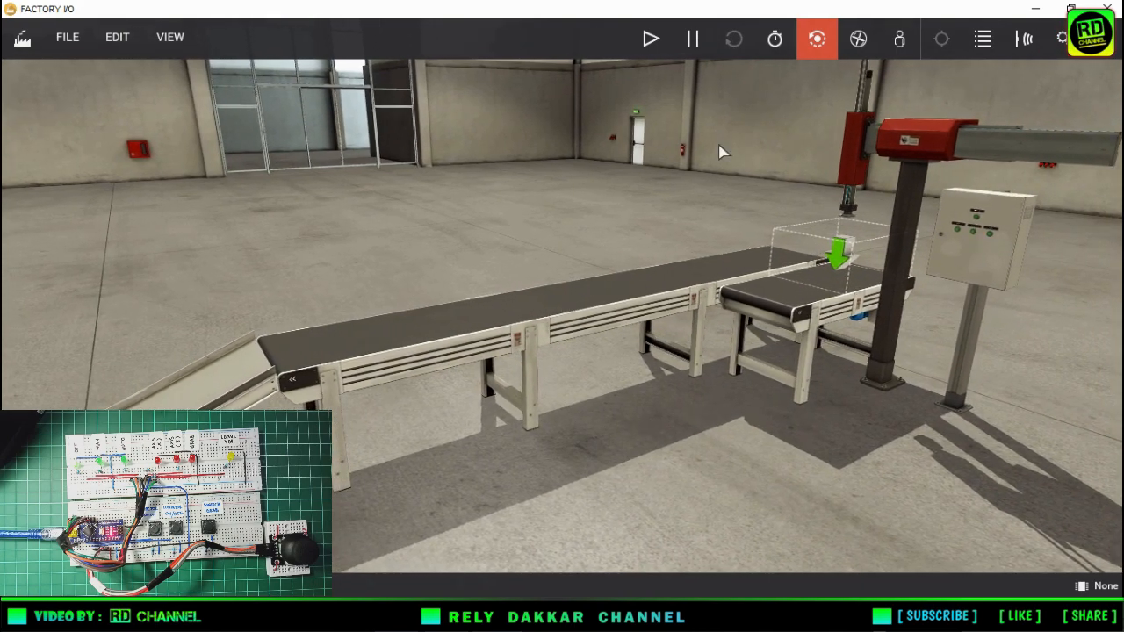
left_click(983, 38)
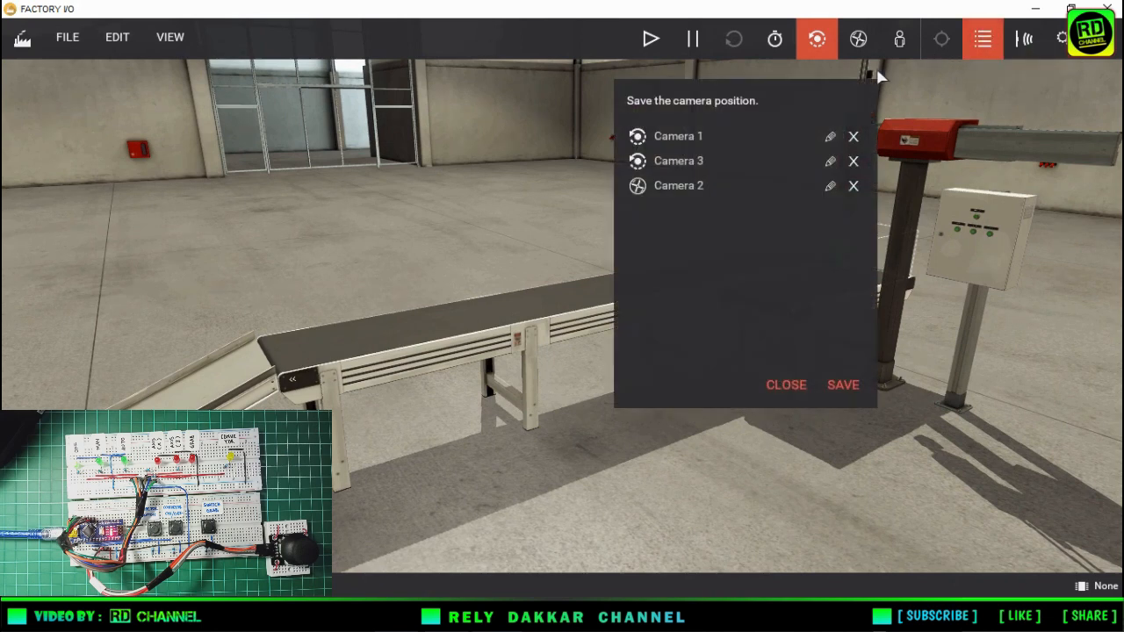
left_click_drag(762, 100, 183, 106)
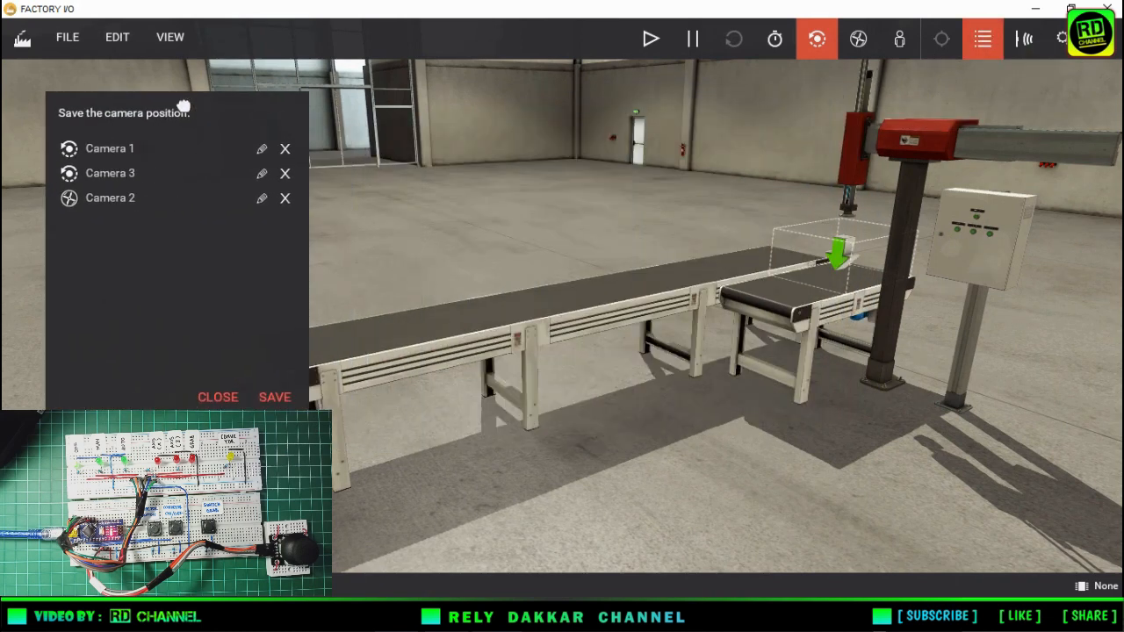
left_click(123, 149)
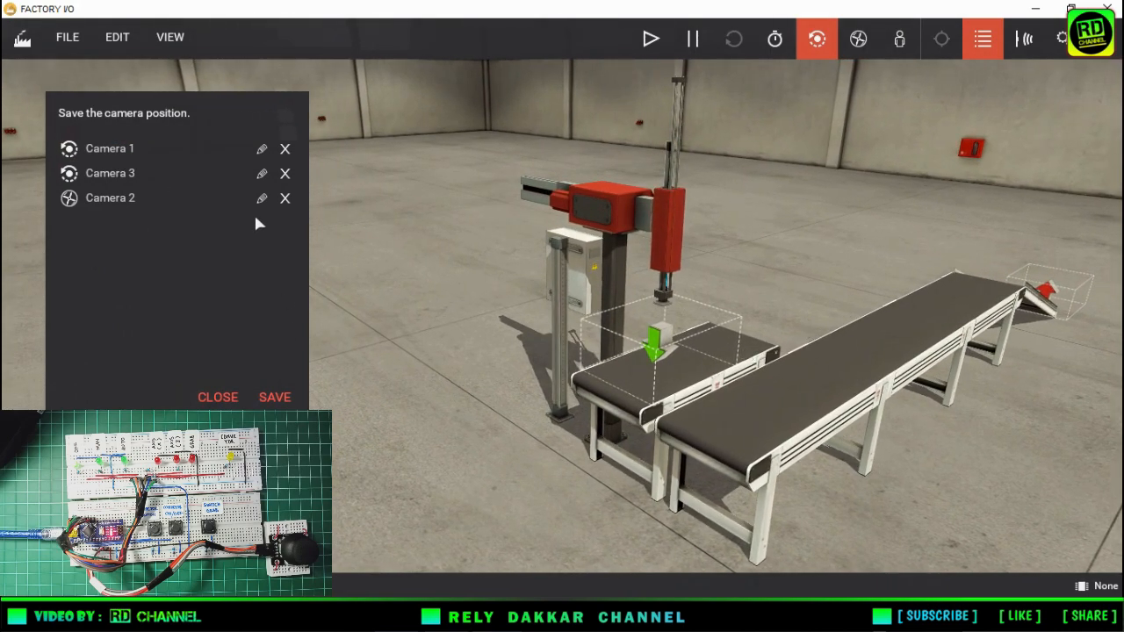
left_click(108, 195)
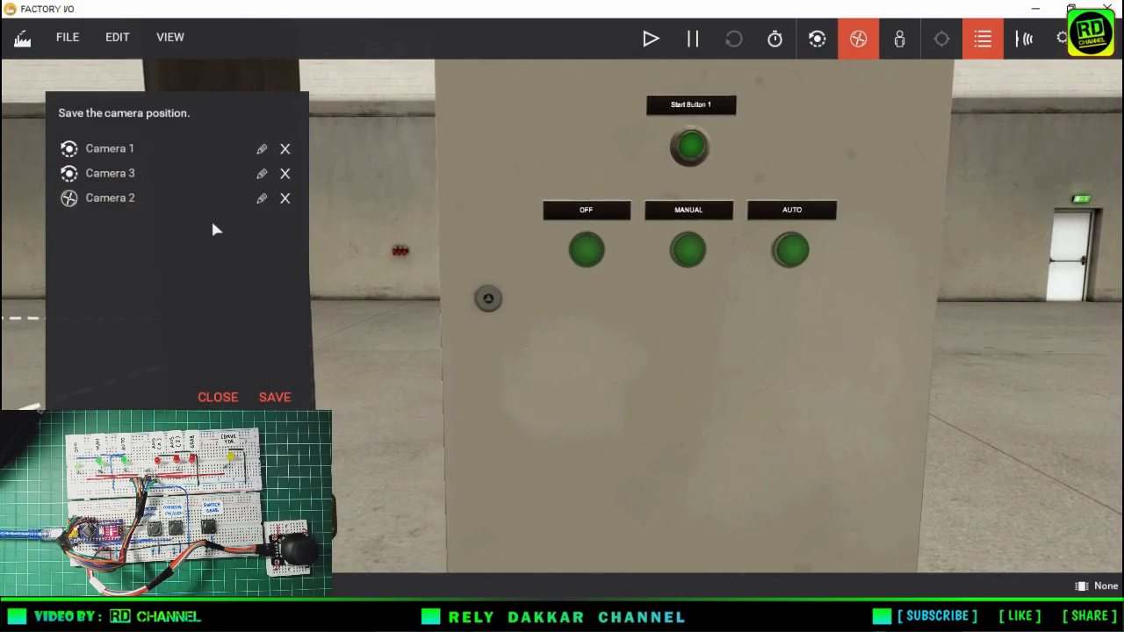
left_click(134, 175)
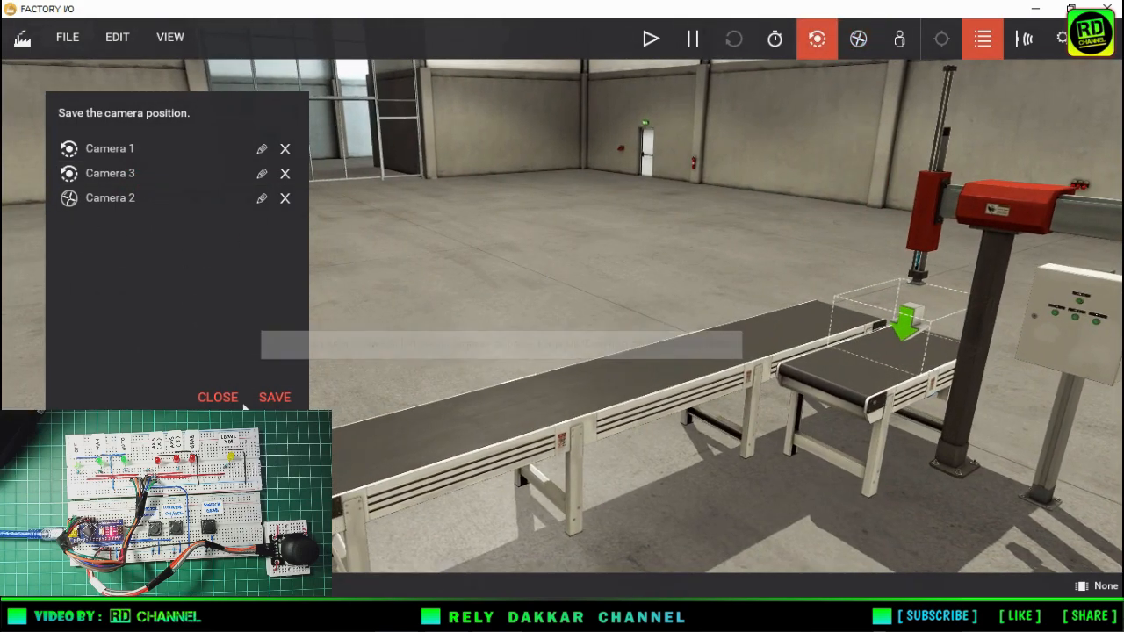
left_click(216, 398)
left_click(443, 209)
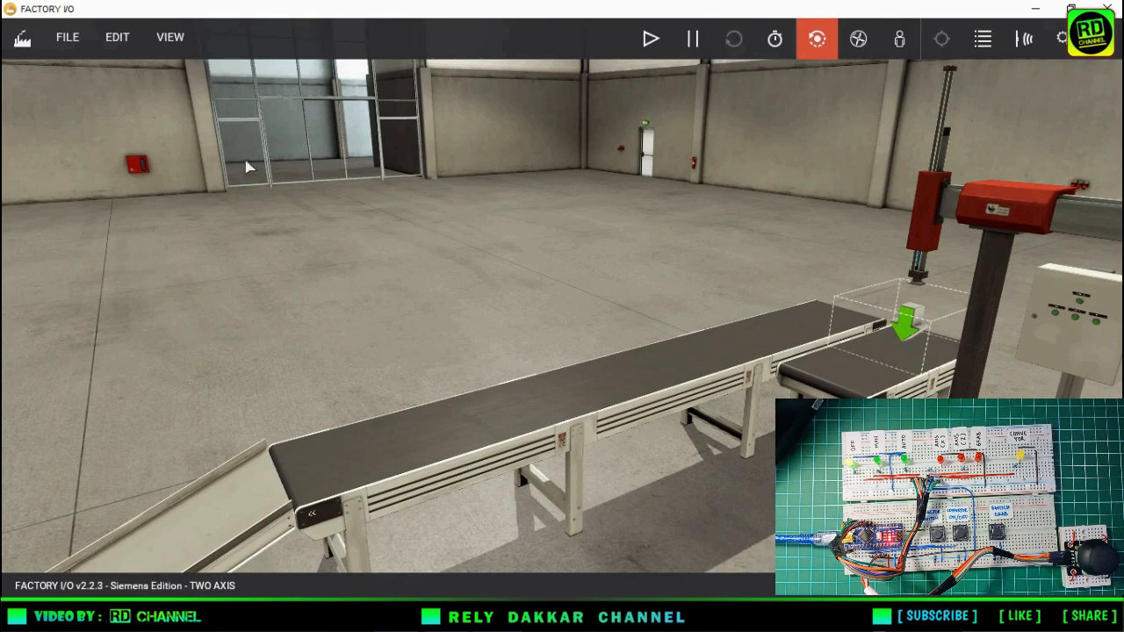
Open the scene's driver settings and select OPC Client Data Access as the driver
left_click(63, 46)
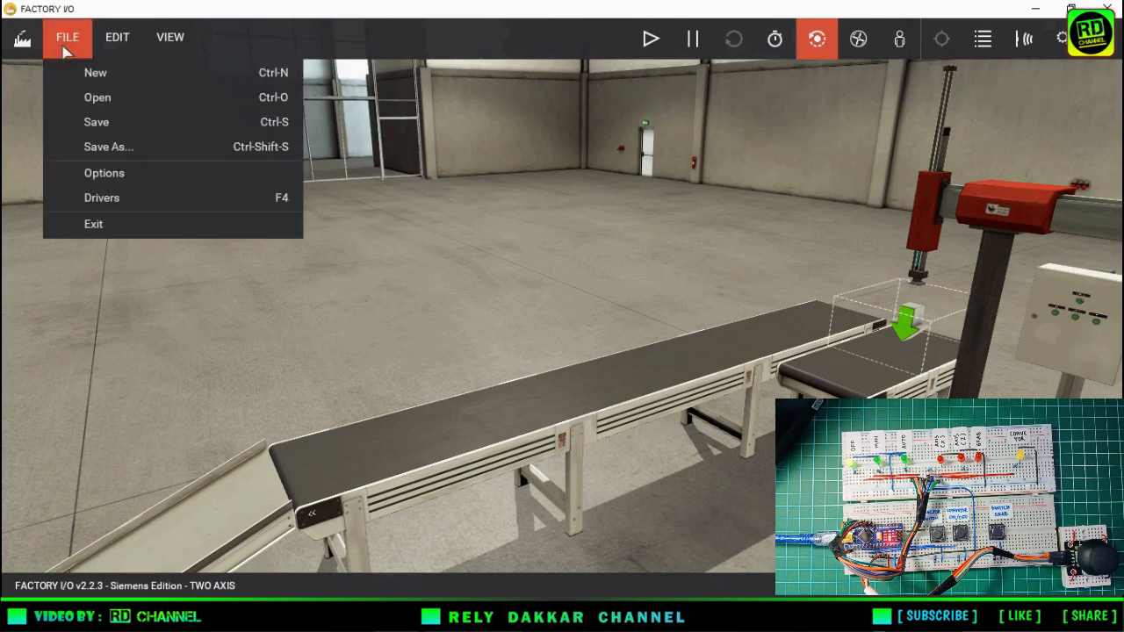
left_click(94, 200)
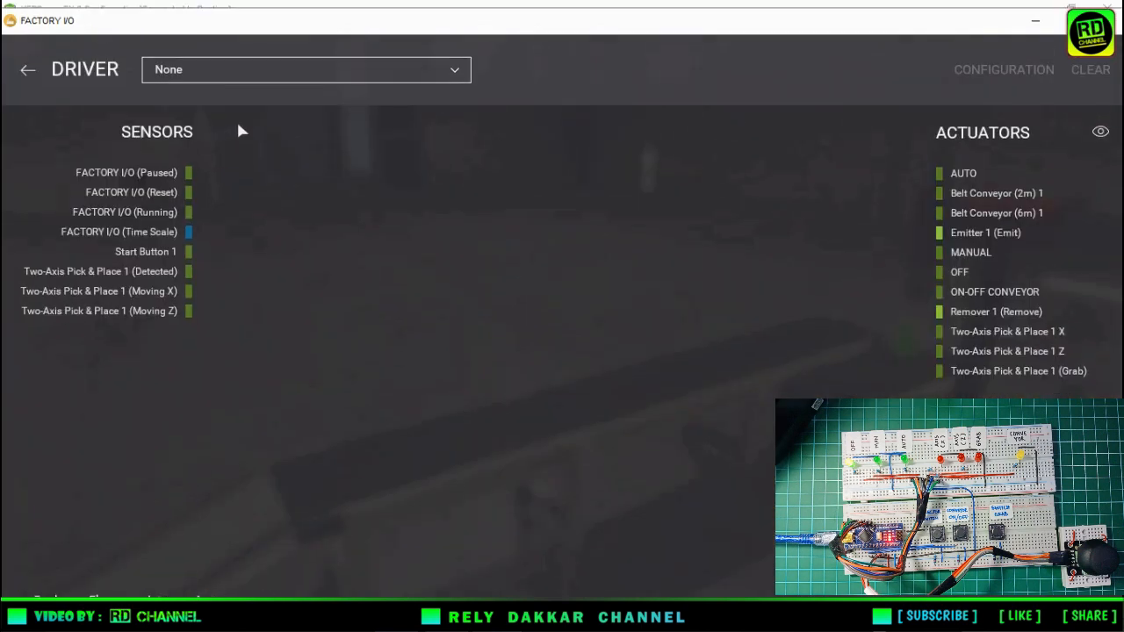
left_click(457, 70)
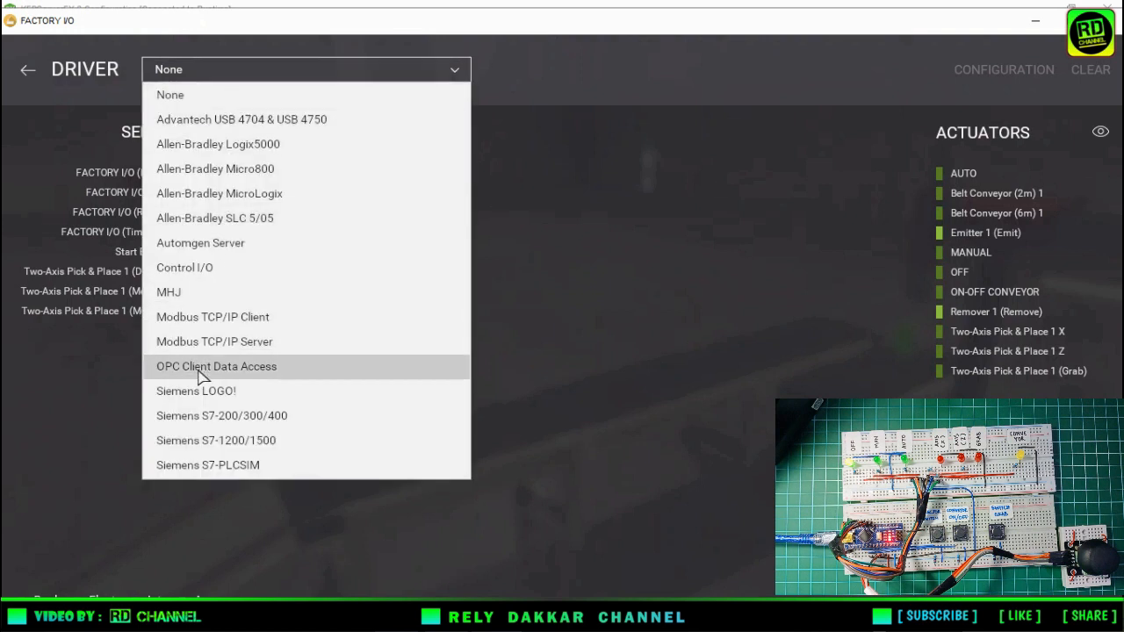
left_click(281, 369)
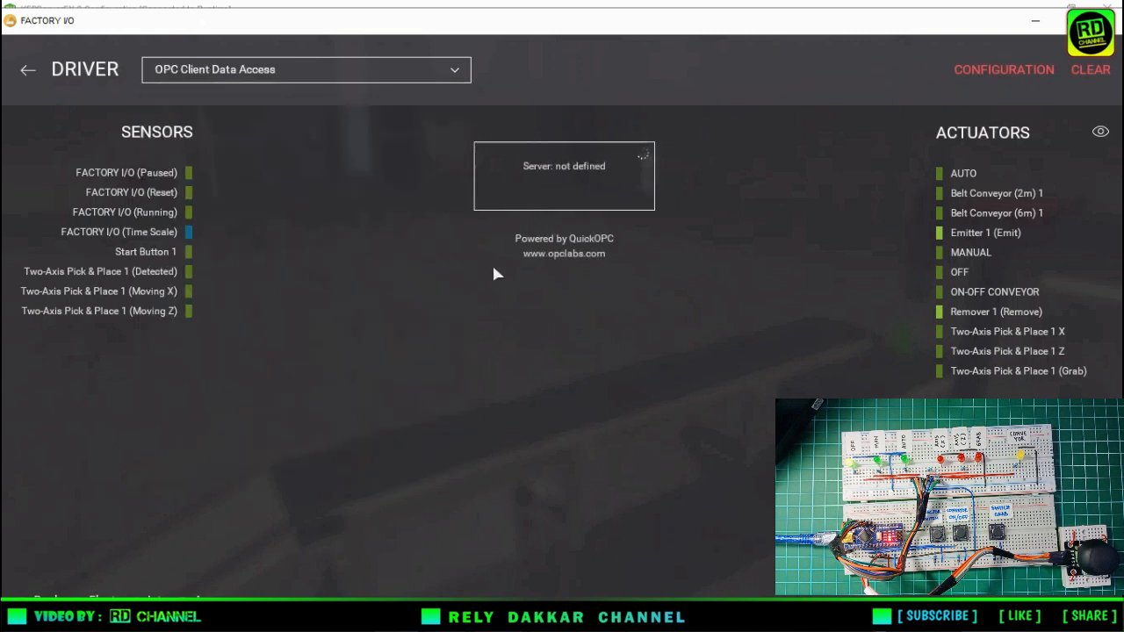
Browse the available OPC servers in the driver configuration and set the OPC server to Kepware.KEPServerEX.V6
left_click(966, 71)
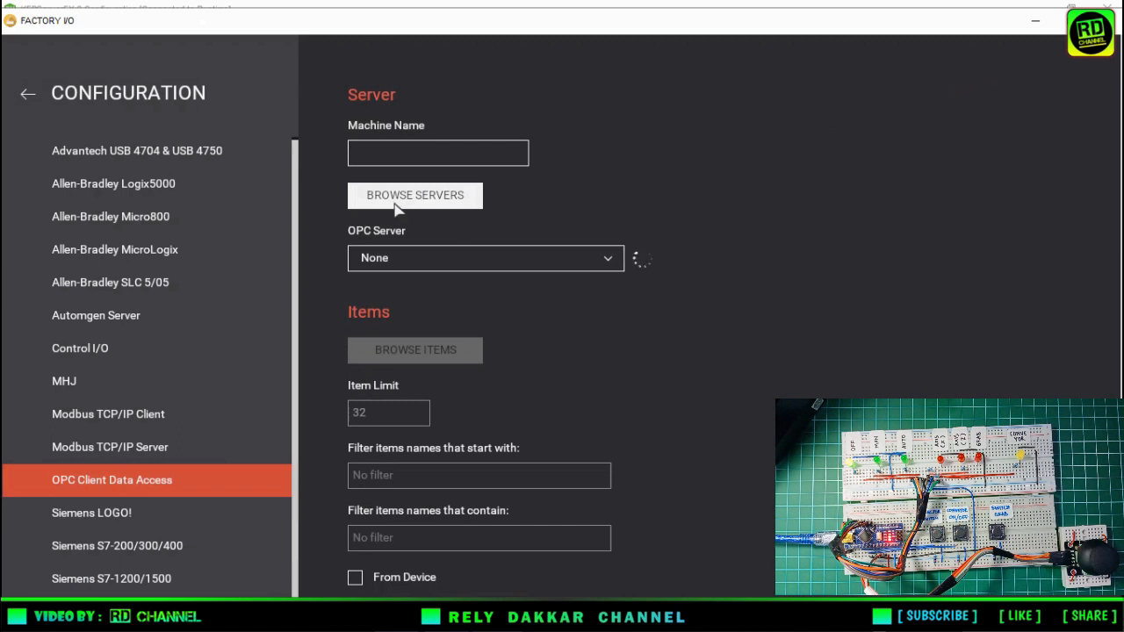
left_click(400, 207)
left_click(430, 201)
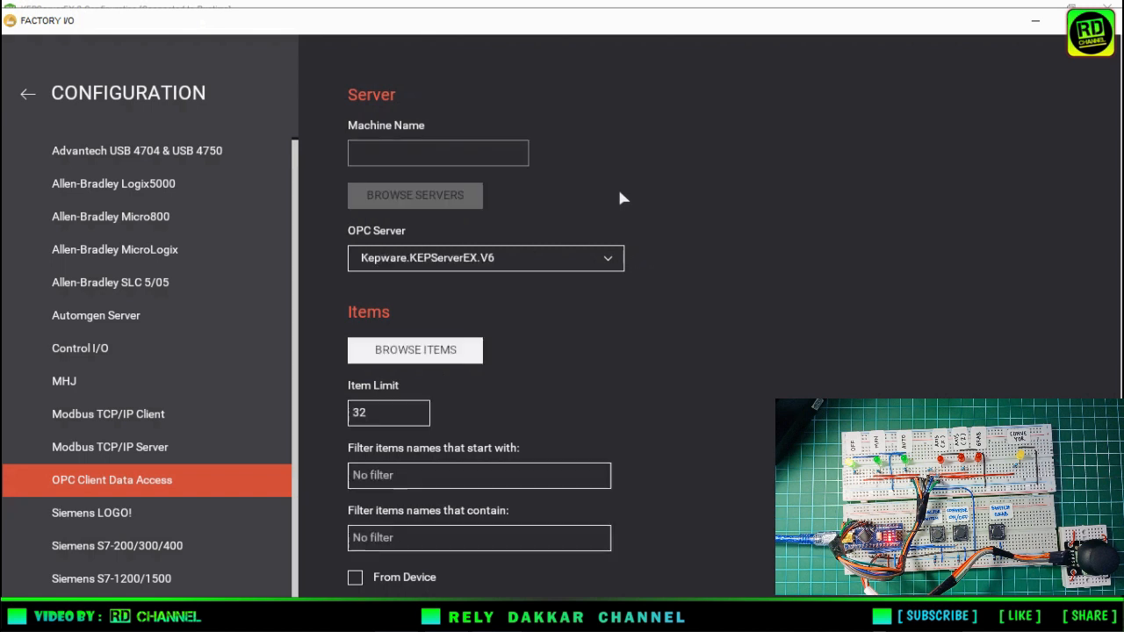
left_click(617, 257)
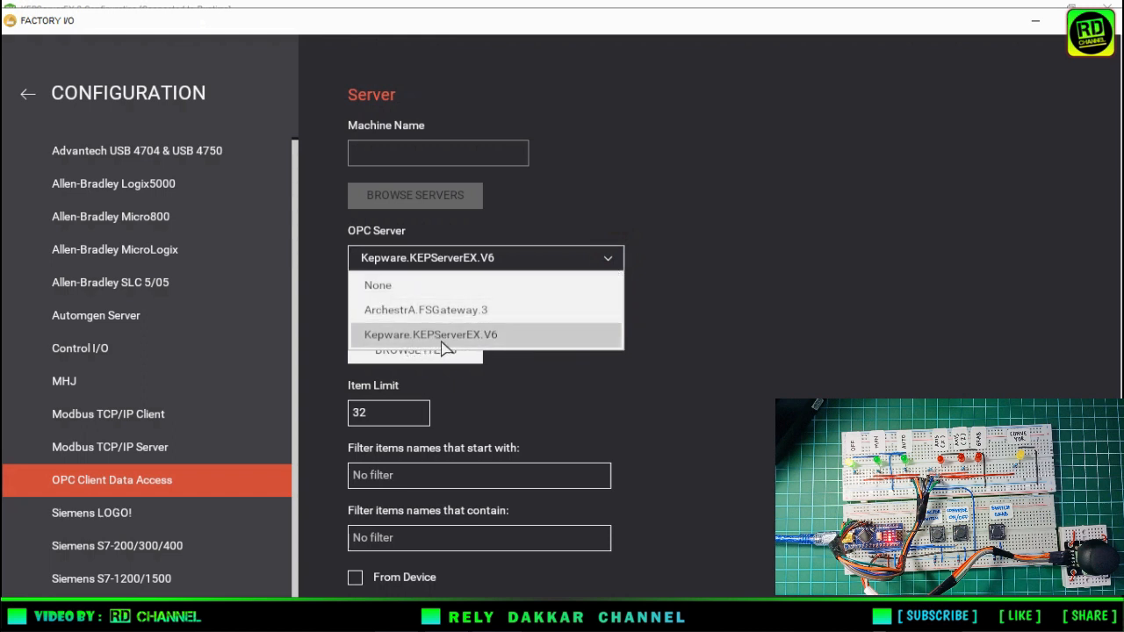
left_click(439, 341)
left_click(605, 349)
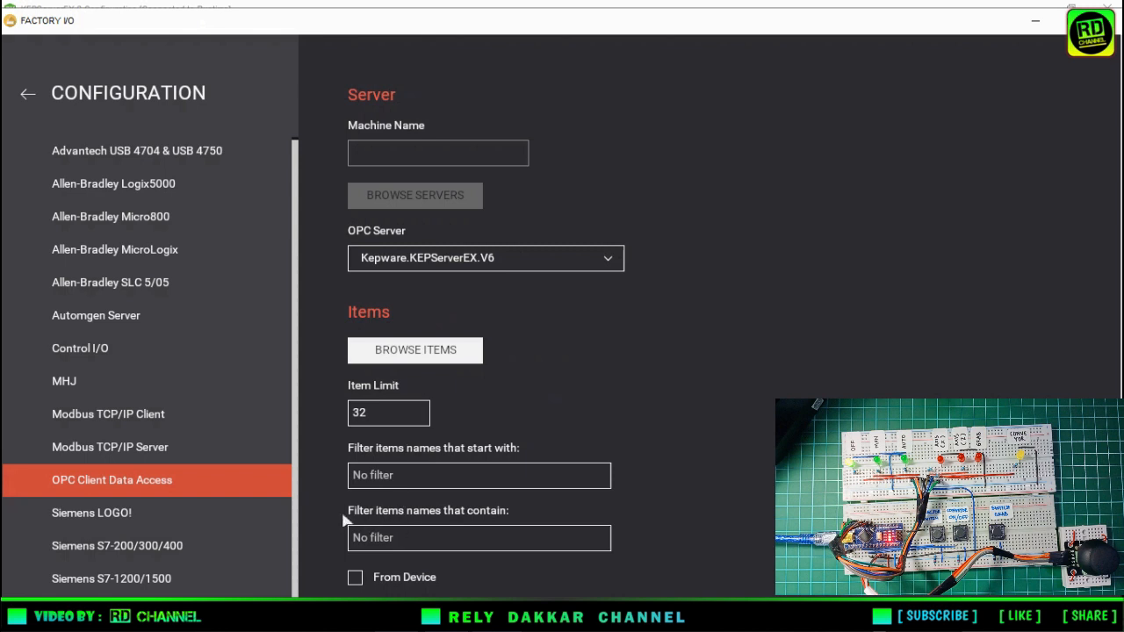
Filter the server items by contained name, browse them to load Outseal_R1 to Outseal_R7 and Outseal_S2, and return to the driver mapping
left_click(424, 539)
left_click(424, 351)
left_click(26, 101)
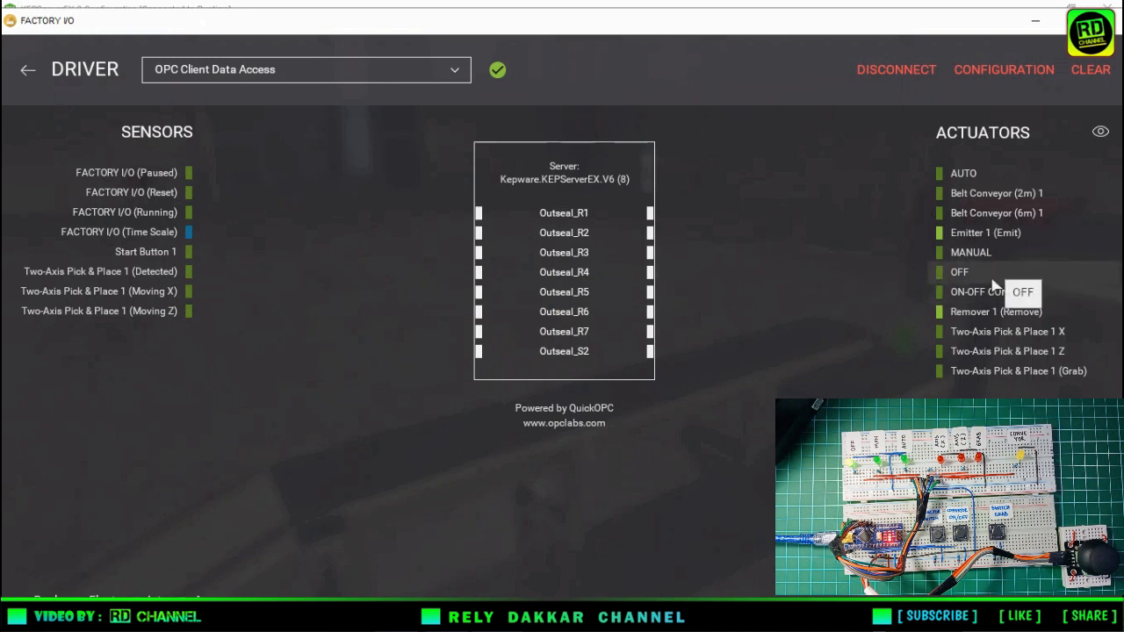
Map the OFF, MANUAL and AUTO actuators to Outseal_R1, Outseal_R2 and Outseal_R3 respectively
left_click_drag(988, 283, 709, 220)
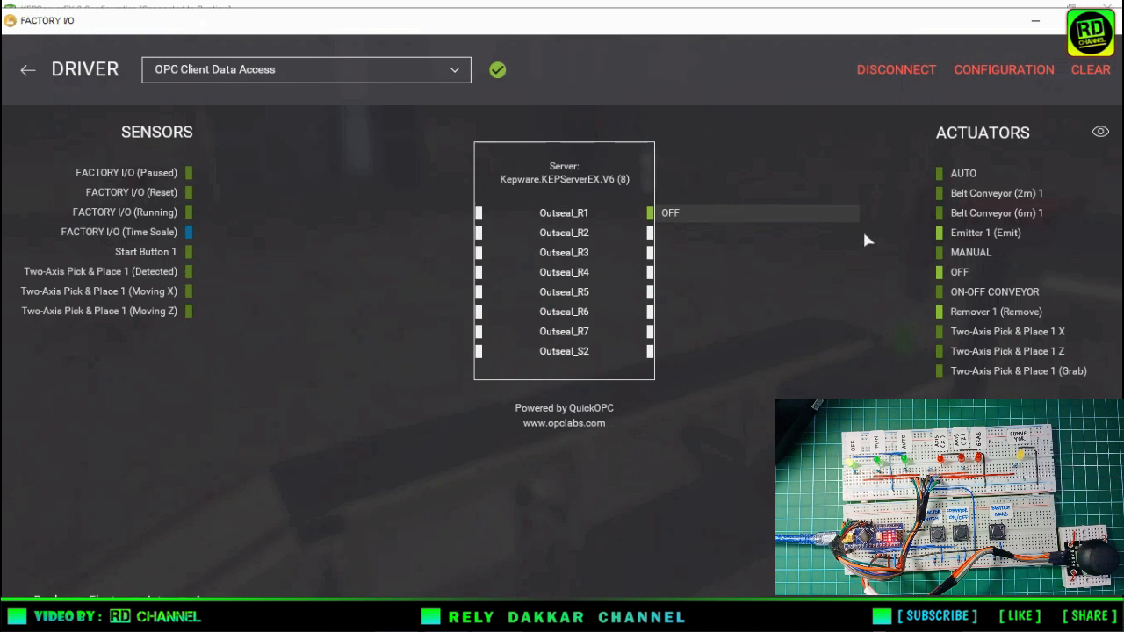
left_click_drag(1005, 250, 754, 234)
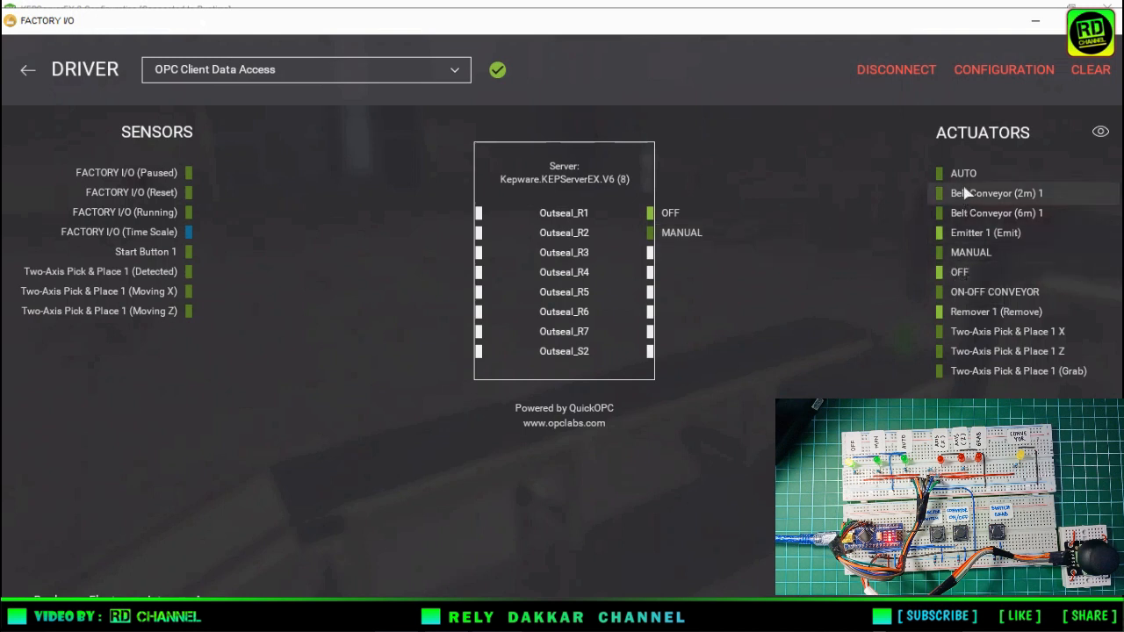
left_click_drag(967, 179, 717, 257)
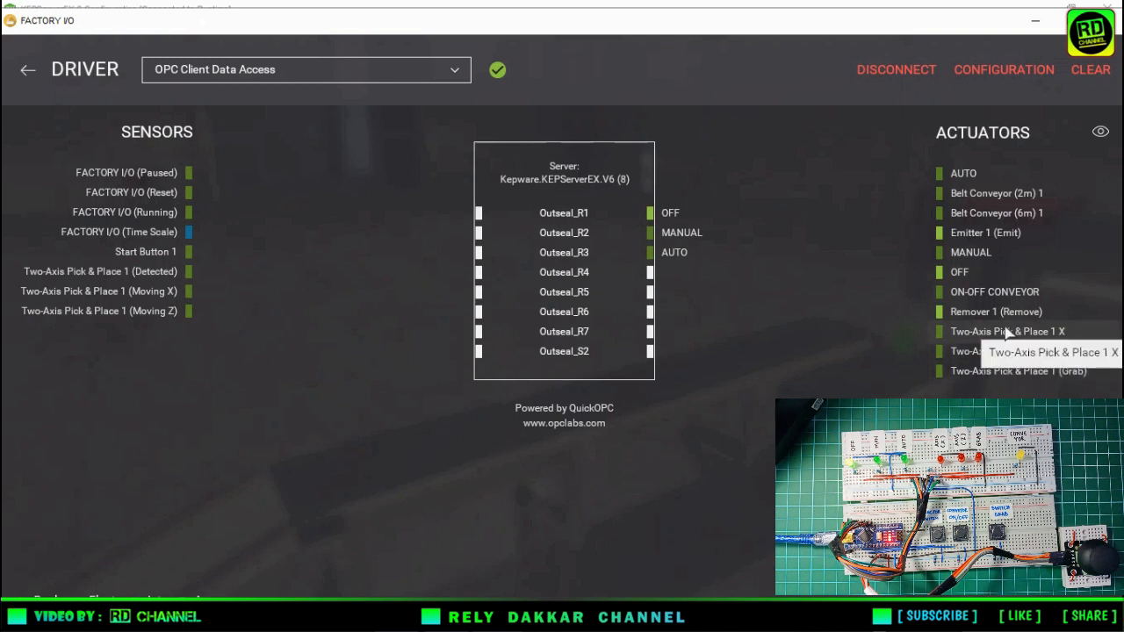
Map the Two-Axis Pick & Place 1 X, Z and Grab actuators to Outseal_R4, Outseal_R5 and Outseal_R6 respectively
left_click_drag(1006, 331, 730, 274)
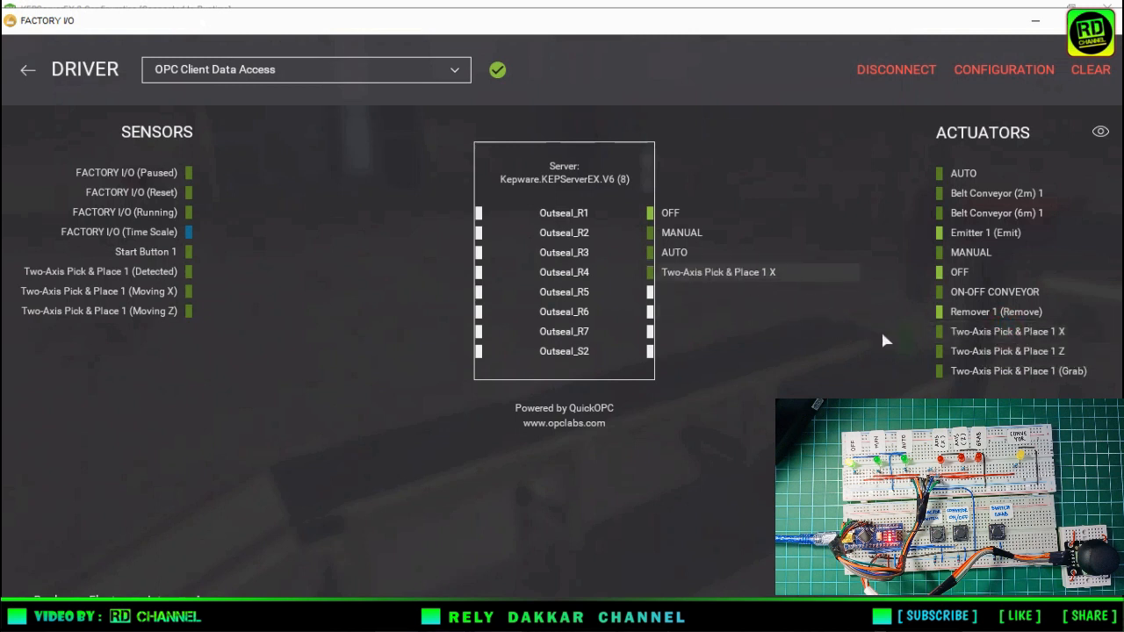
left_click_drag(968, 352, 684, 297)
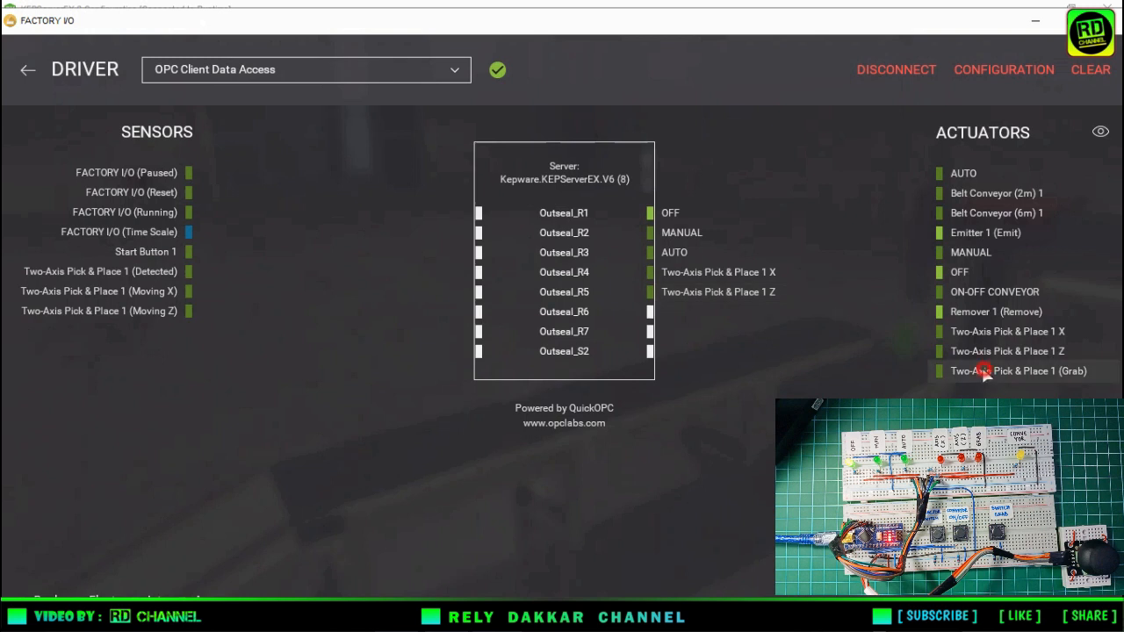
left_click_drag(982, 372, 702, 316)
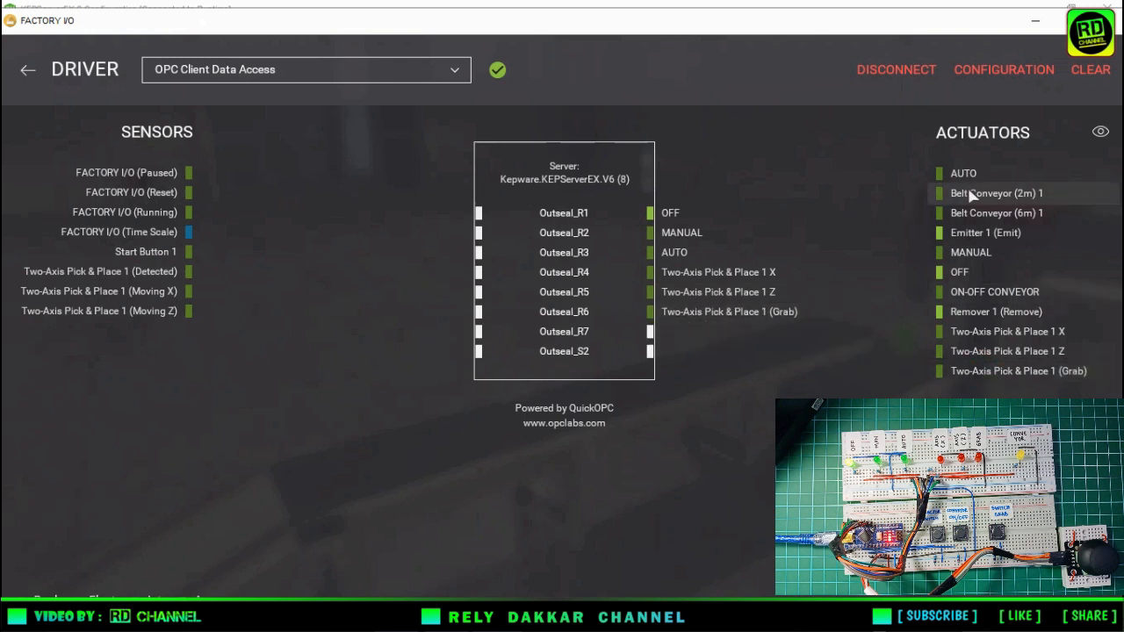
Map Belt Conveyor (6m) 1 to Outseal_R7 and ON-OFF CONVEYOR to Outseal_S2, and return to the scene
left_click_drag(978, 212, 720, 332)
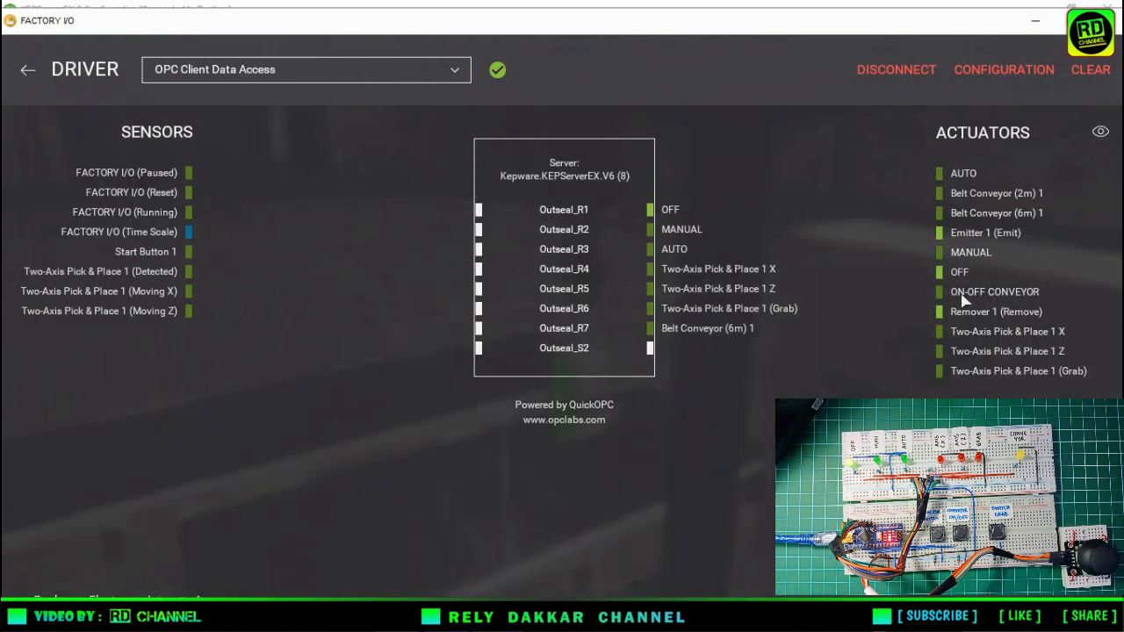
left_click_drag(965, 301, 701, 354)
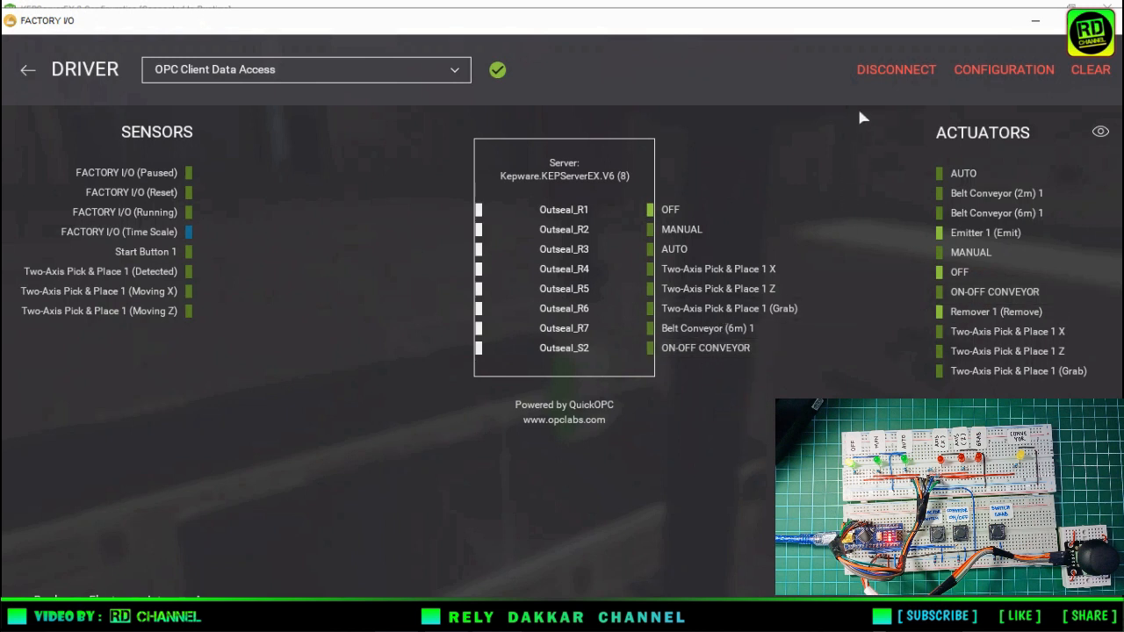
left_click(29, 72)
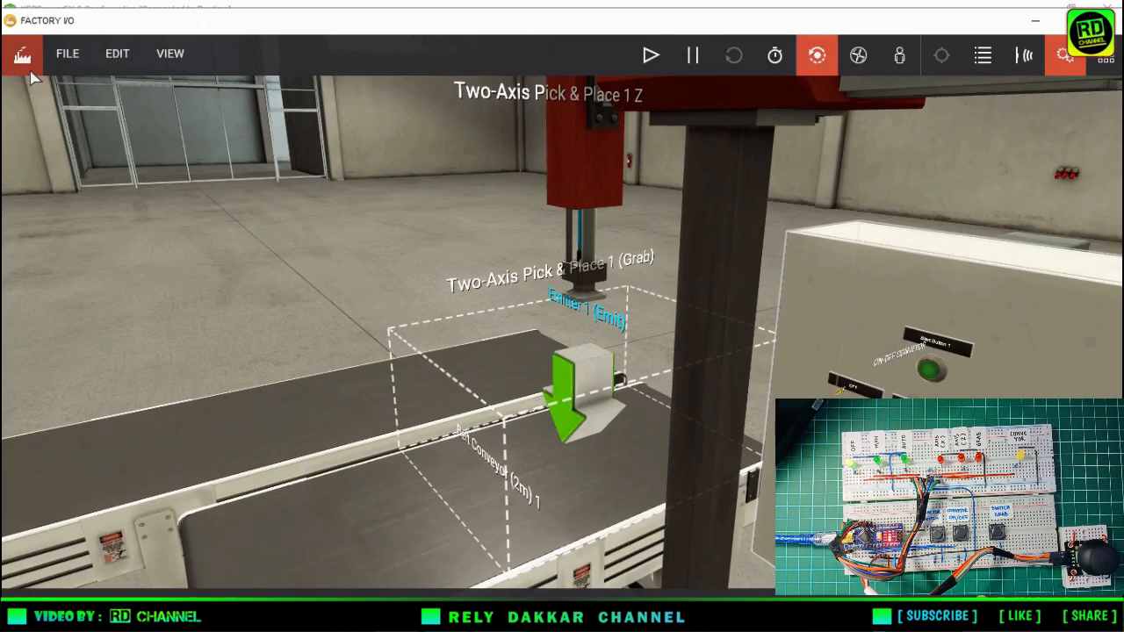
Hide the actuator tags and view the scene from the saved Camera 1 and Camera 2 positions
scroll(297, 232, "down", 5)
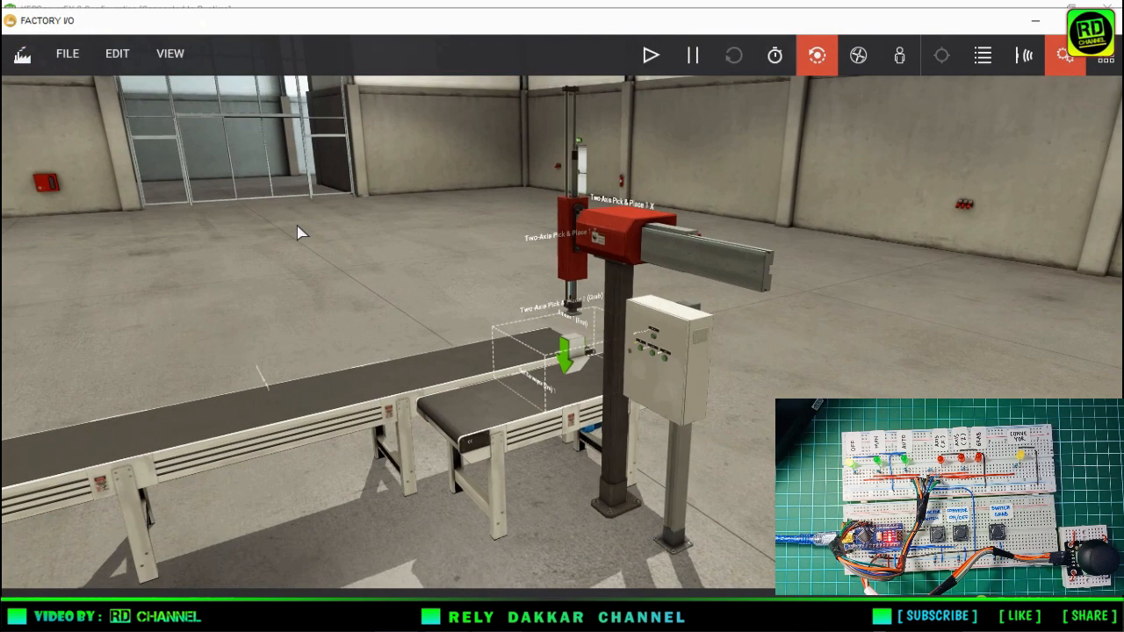
scroll(297, 232, "down", 2)
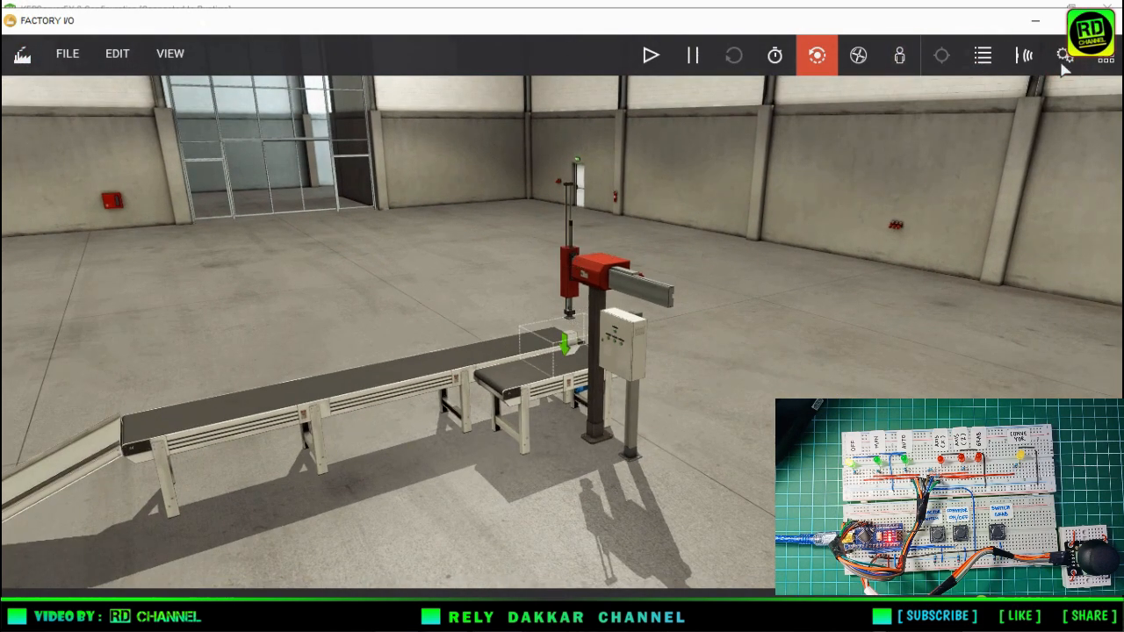
left_click(984, 62)
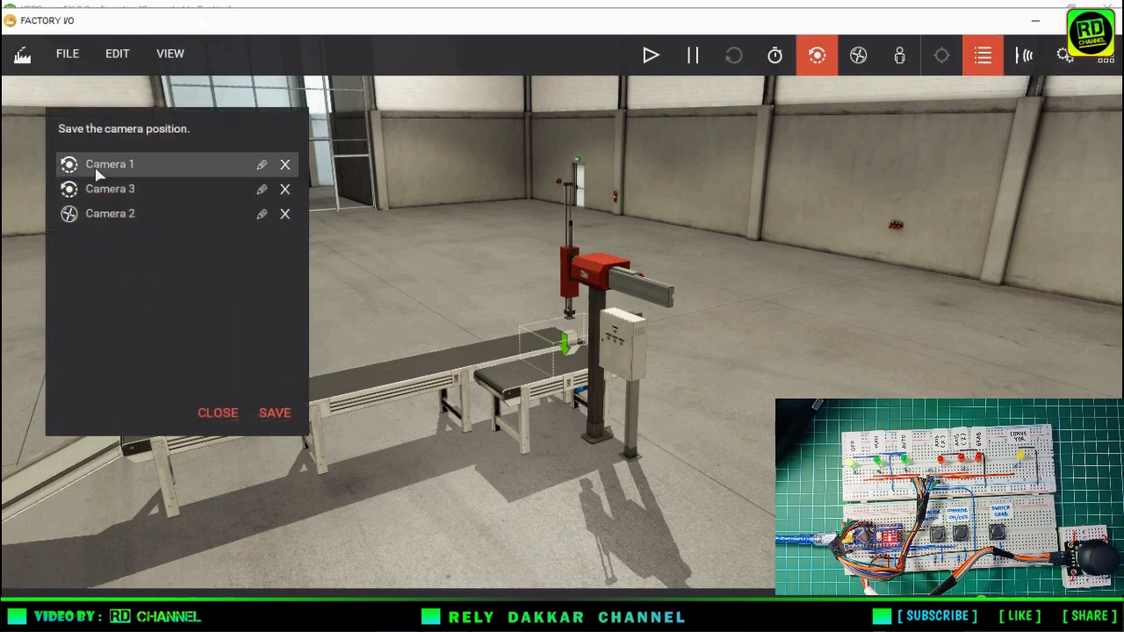
left_click(96, 172)
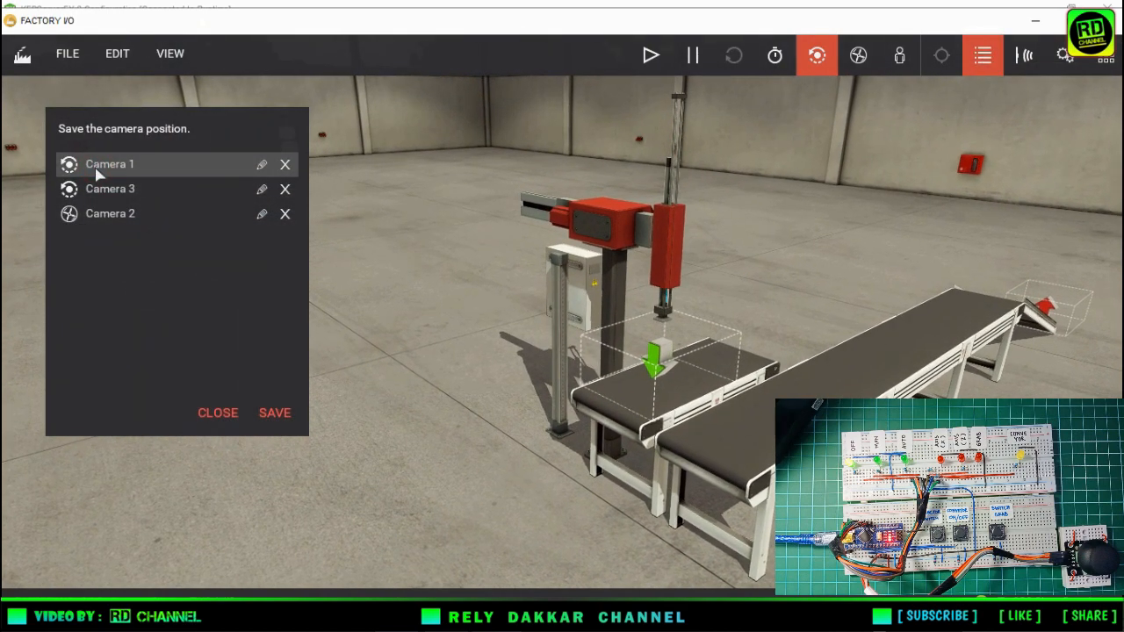
left_click(103, 218)
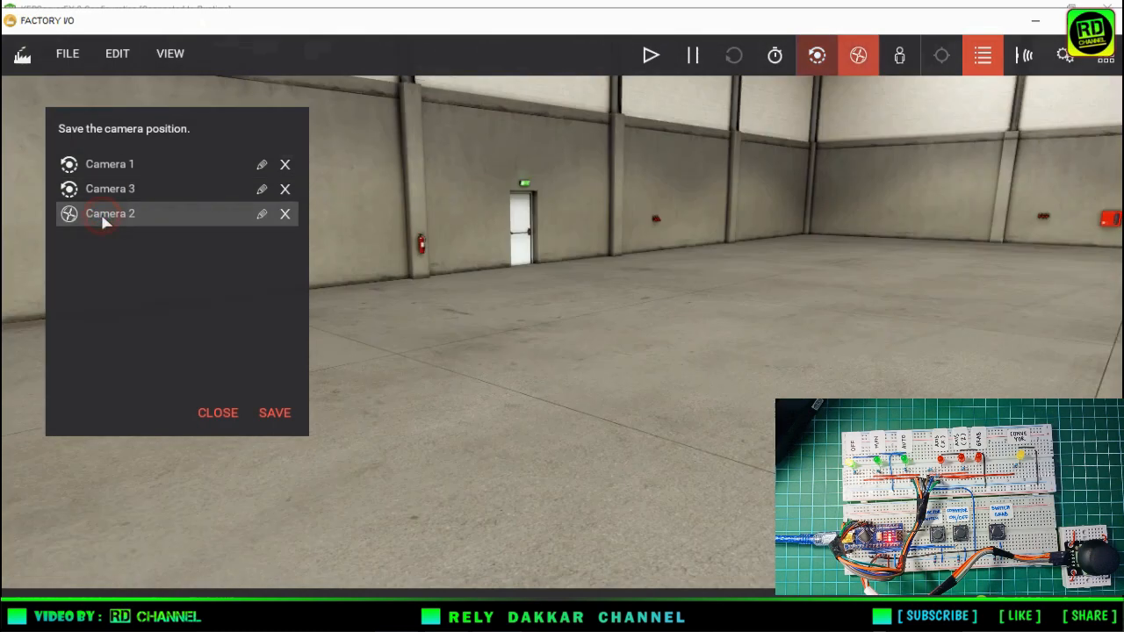
Run the simulation with the control panel in view, and switch to the saved Camera 1 position to watch the pick-and-place station
left_click(652, 58)
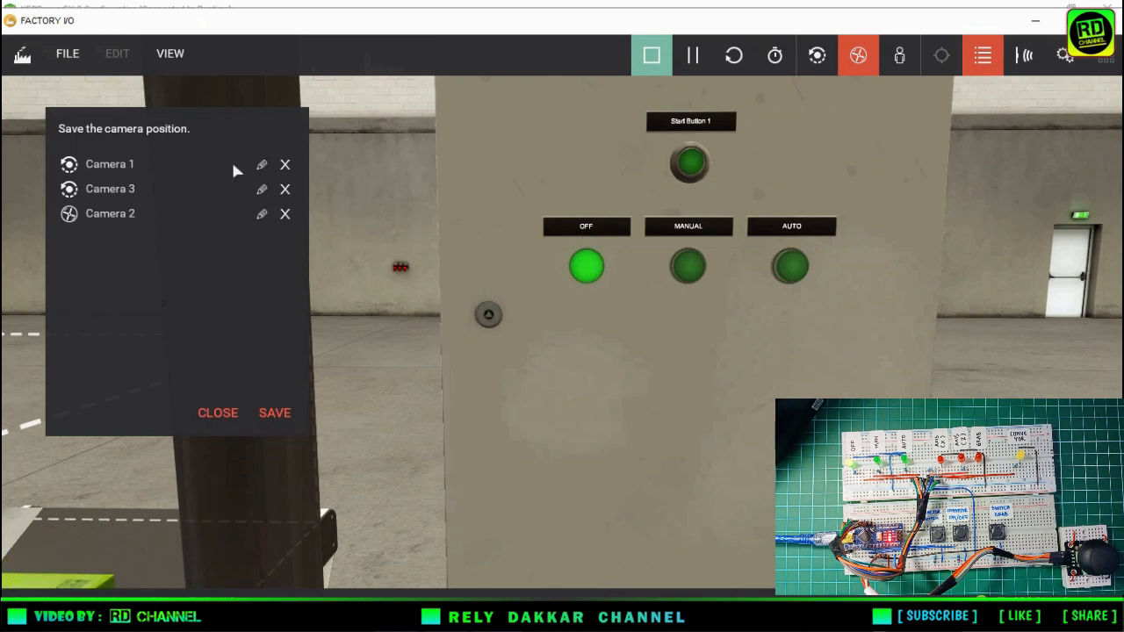
left_click(220, 415)
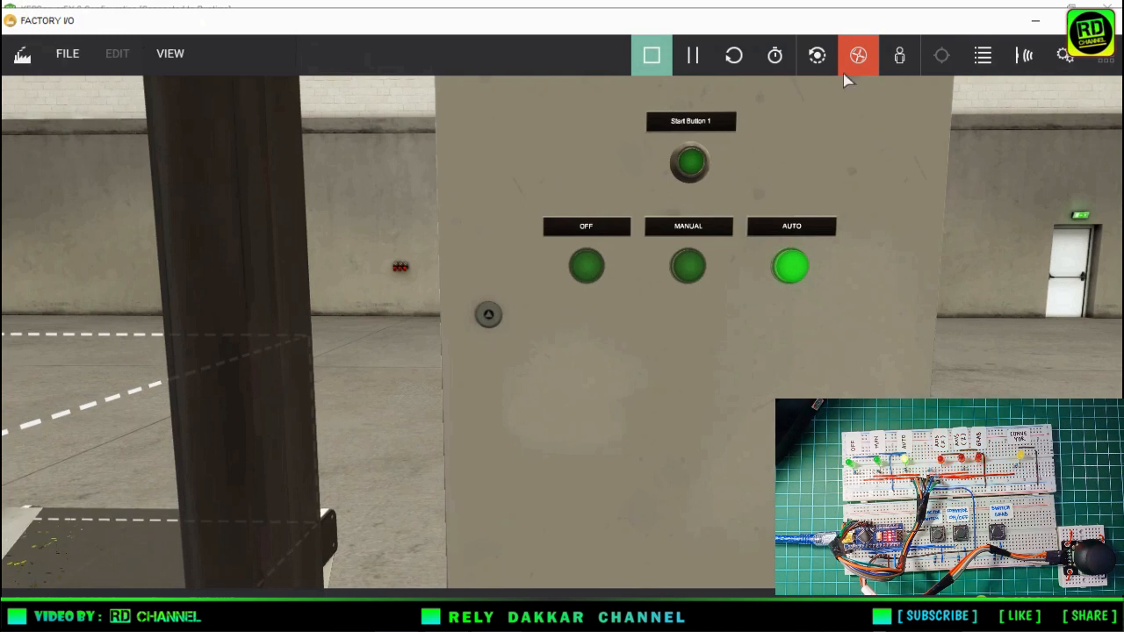
left_click(983, 55)
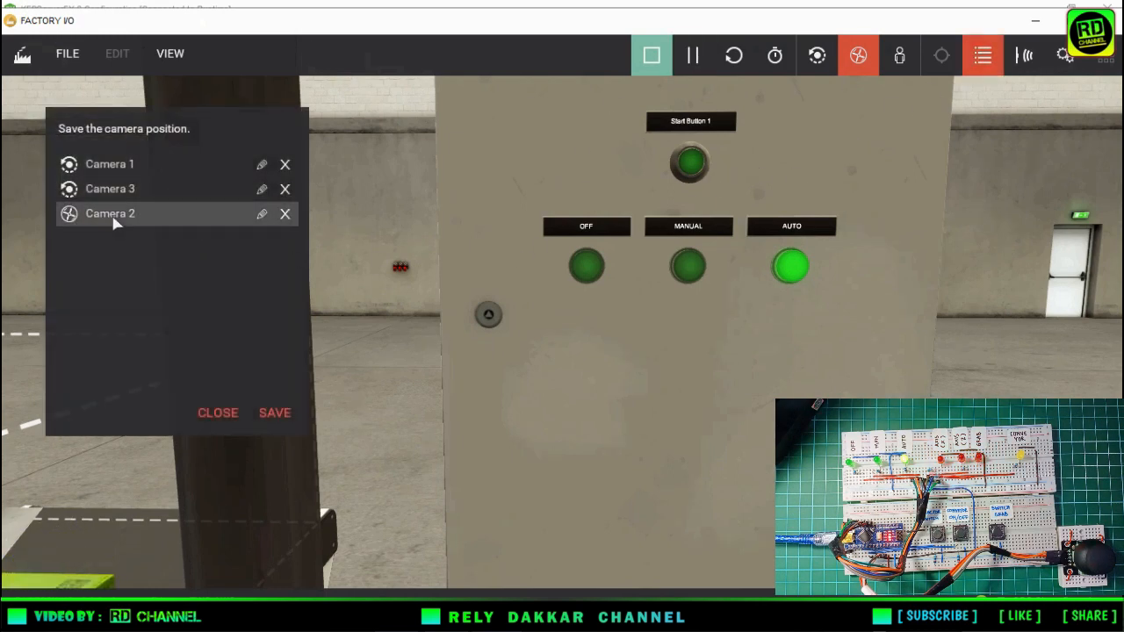
left_click(116, 165)
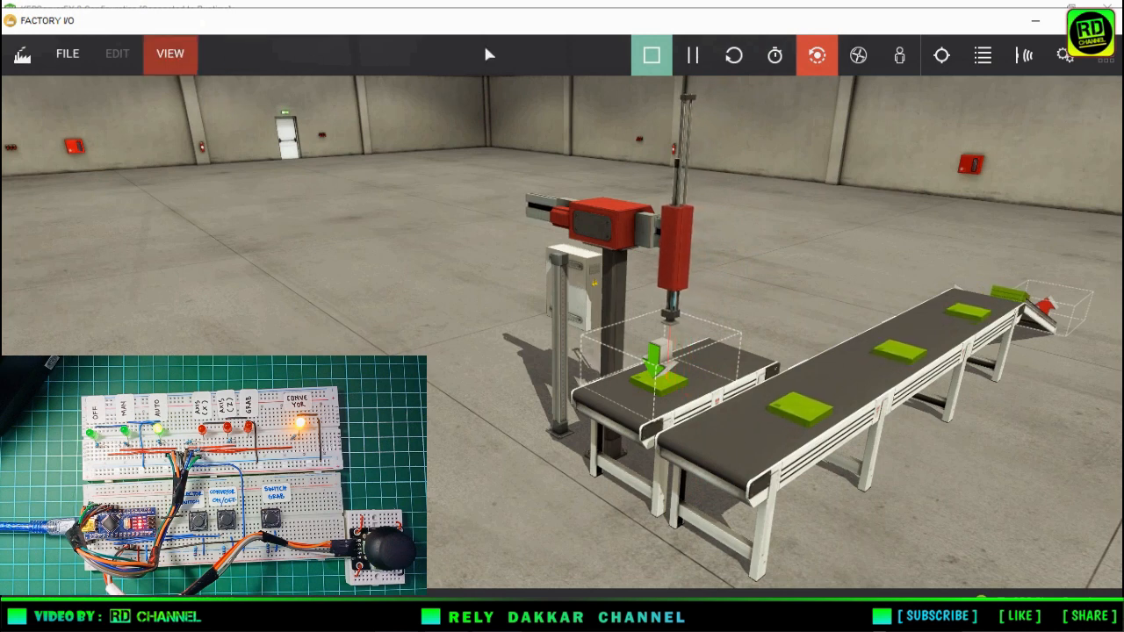
View the running scene from the saved Camera 3 position and close the list of camera positions
left_click(980, 67)
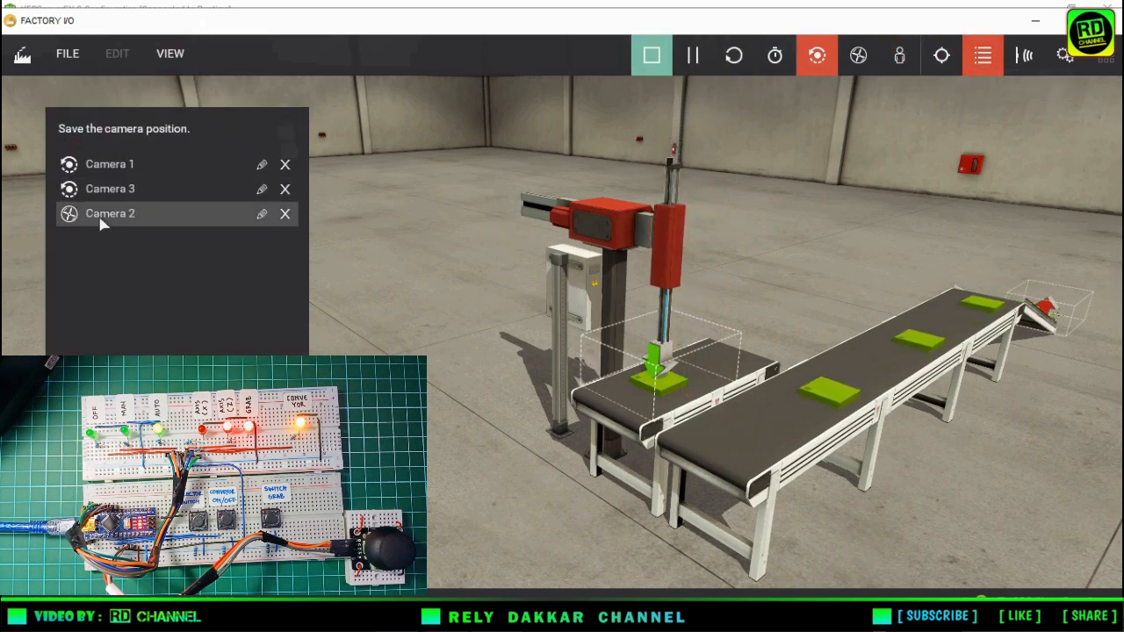
left_click(108, 188)
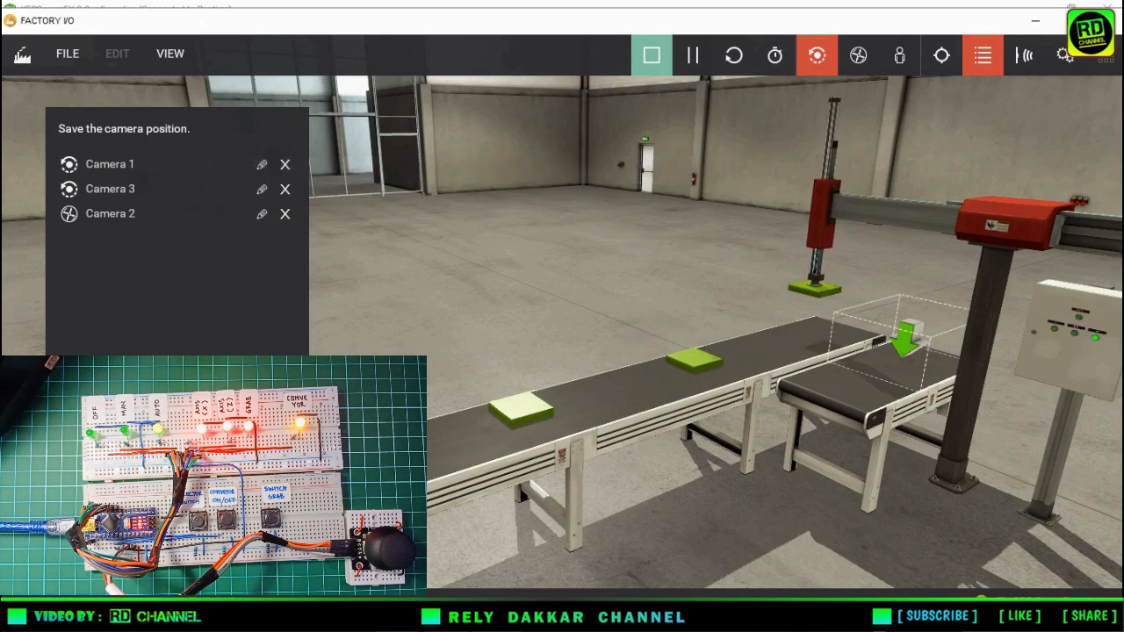
key("Escape")
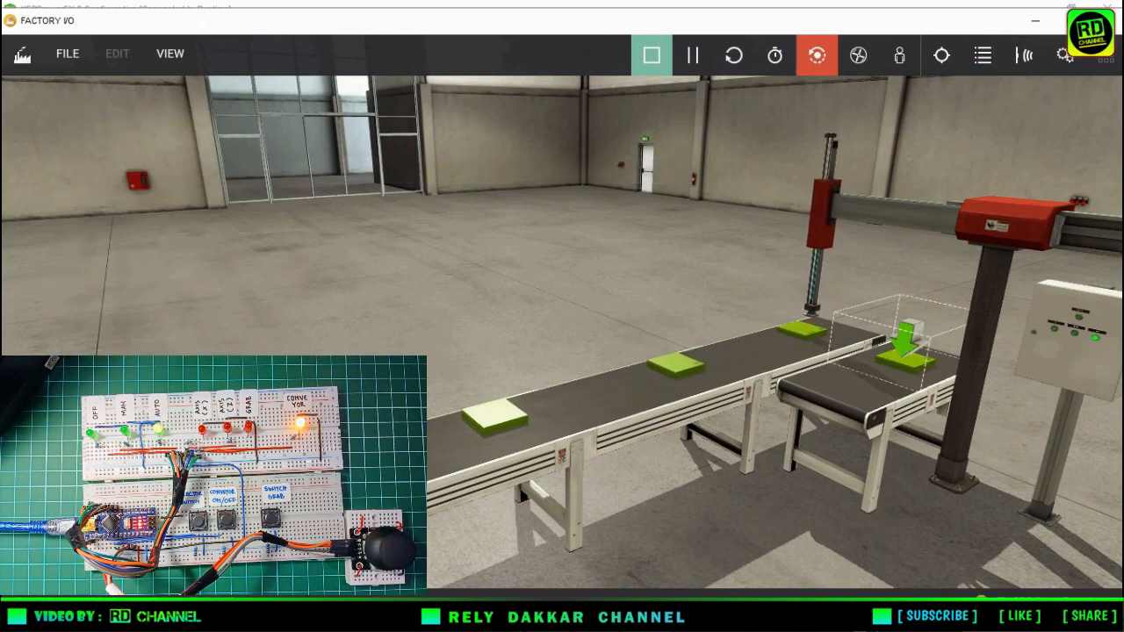